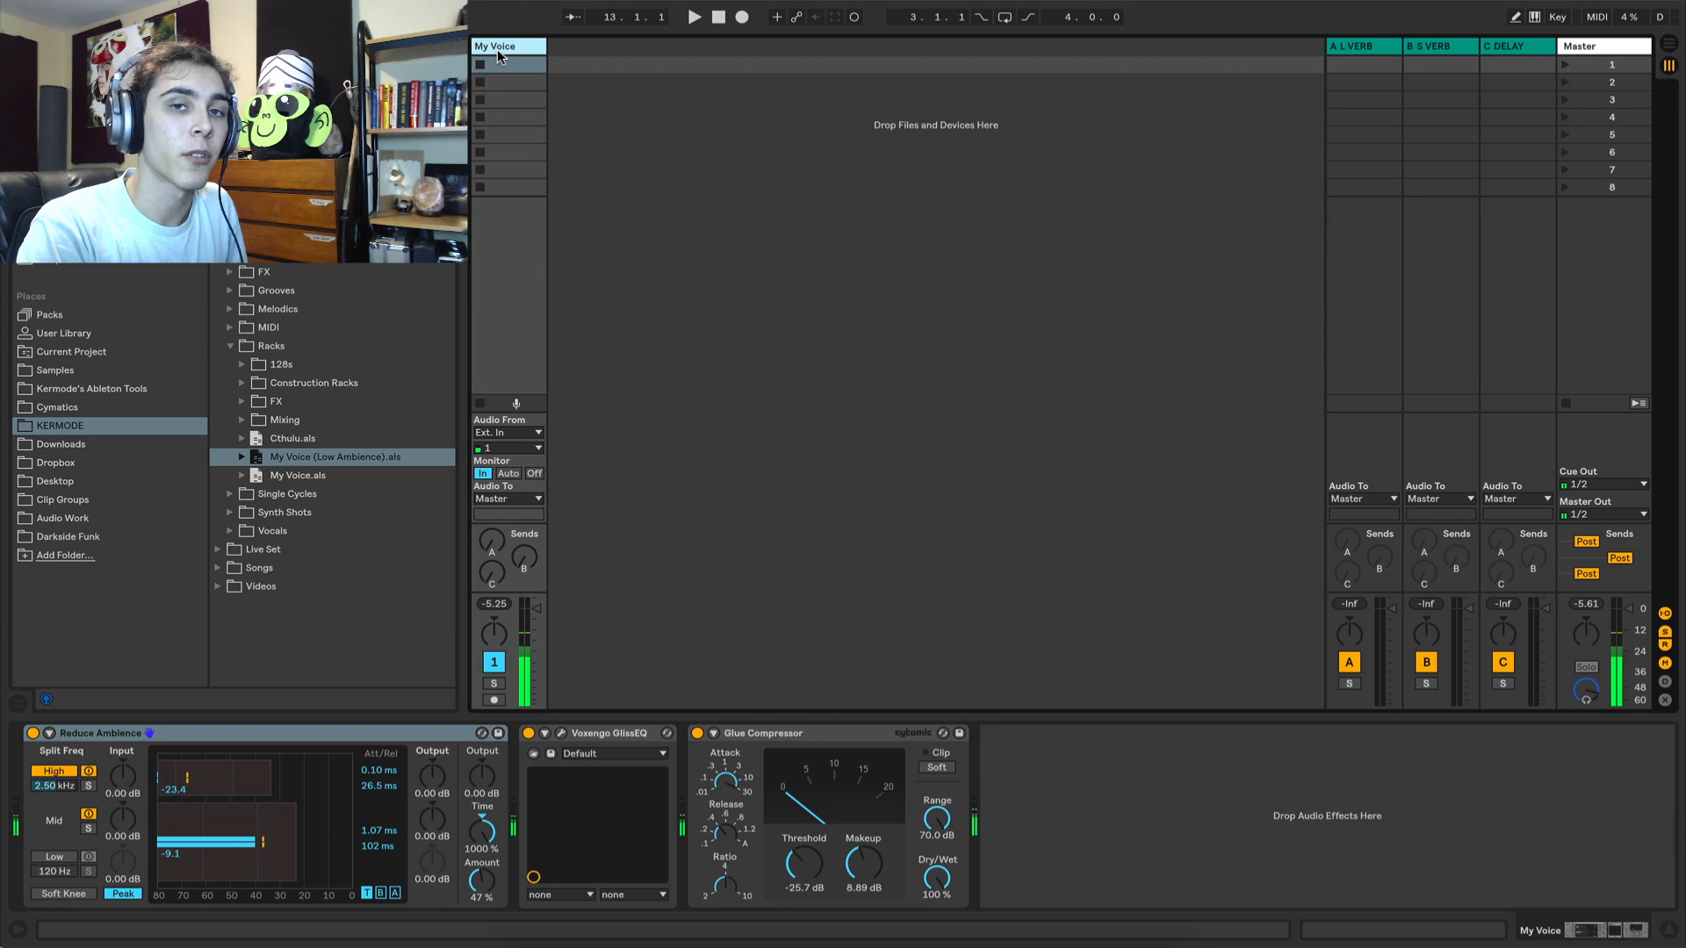
# Insert a MIDI track and create an empty clip in its first slot, with the note editor enlarged.
pyautogui.hotkey('ctrl', 'shift', 't')
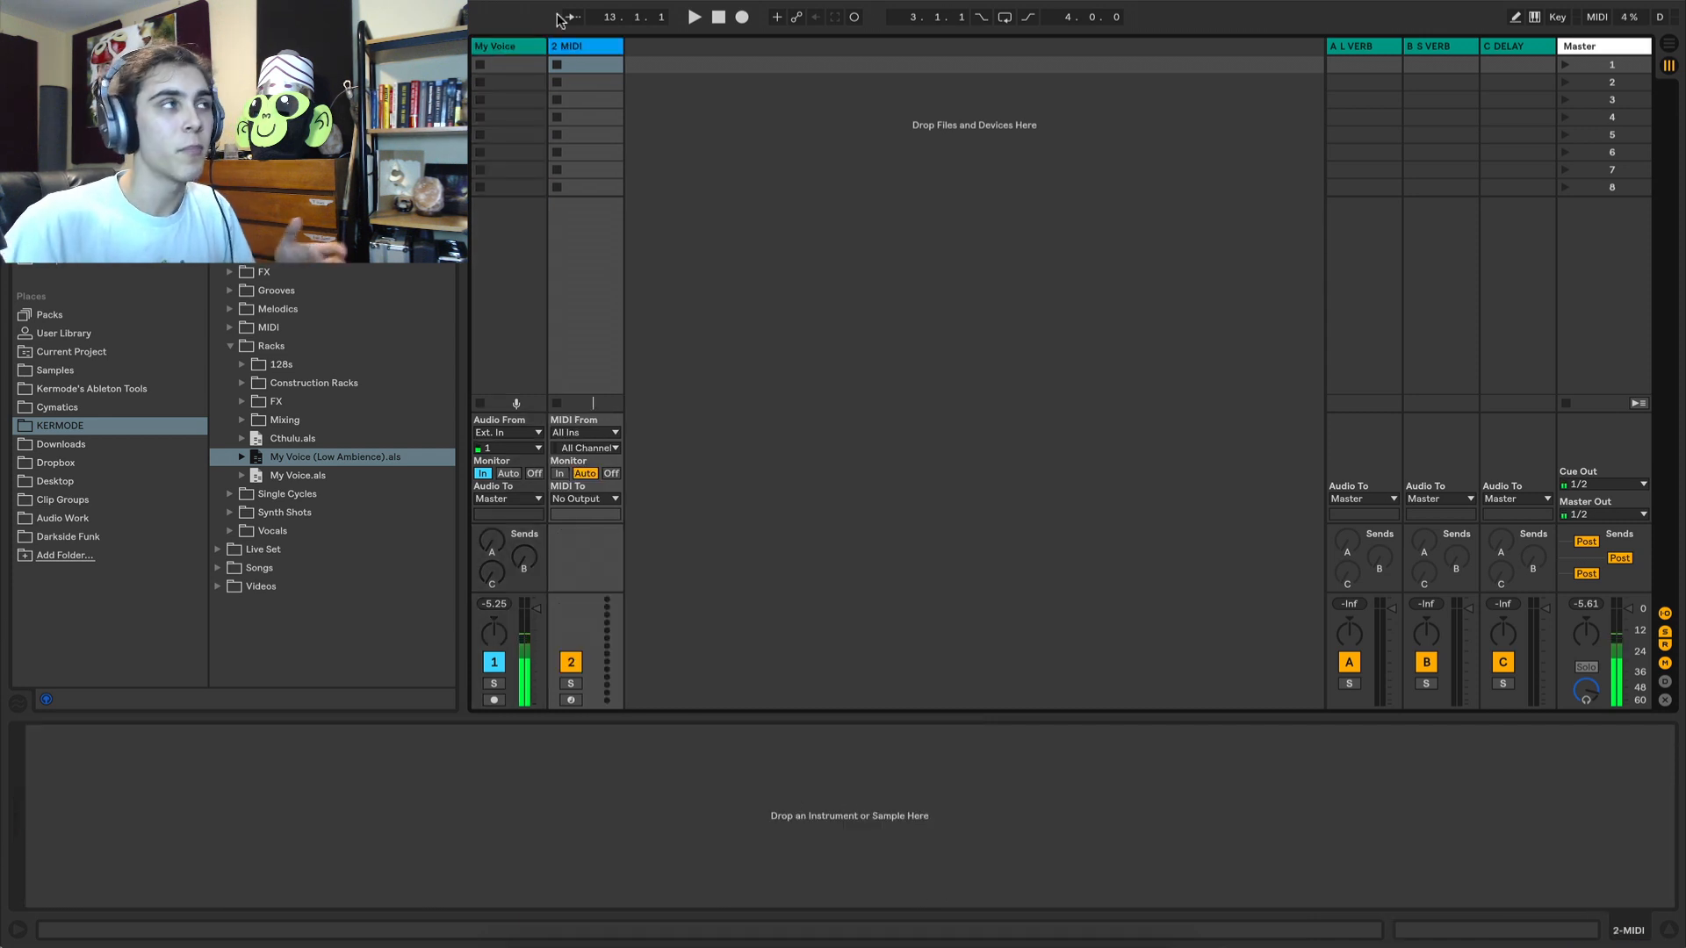
pyautogui.doubleClick(595, 63)
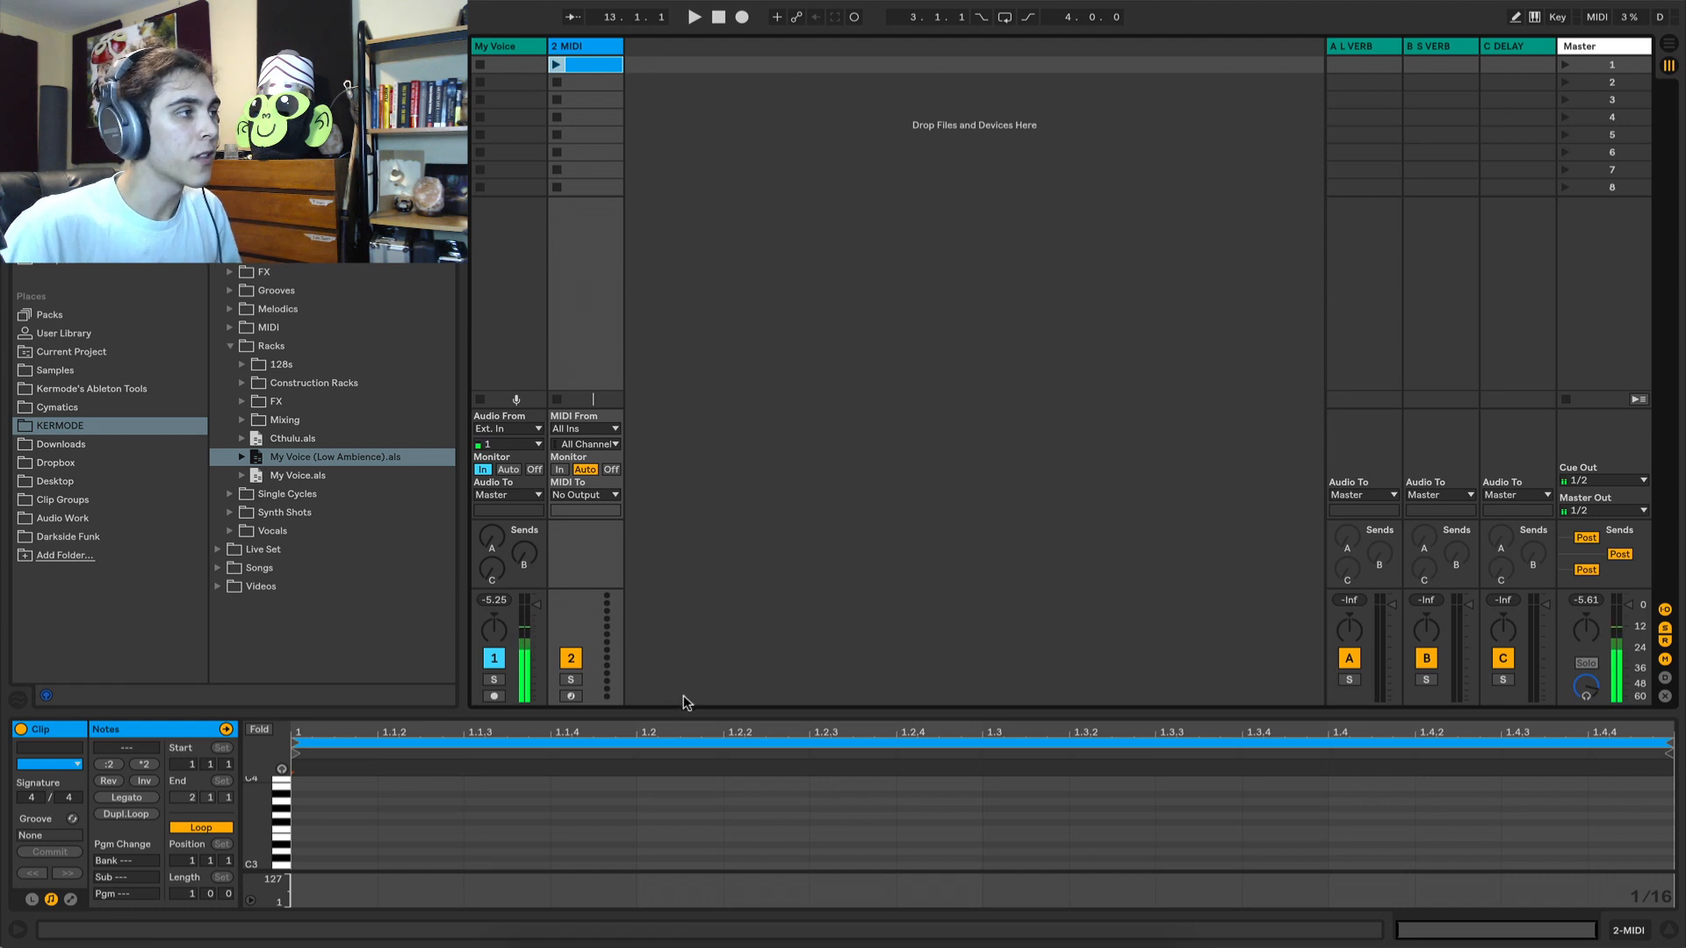
pyautogui.moveTo(691, 711); pyautogui.dragTo(685, 530)
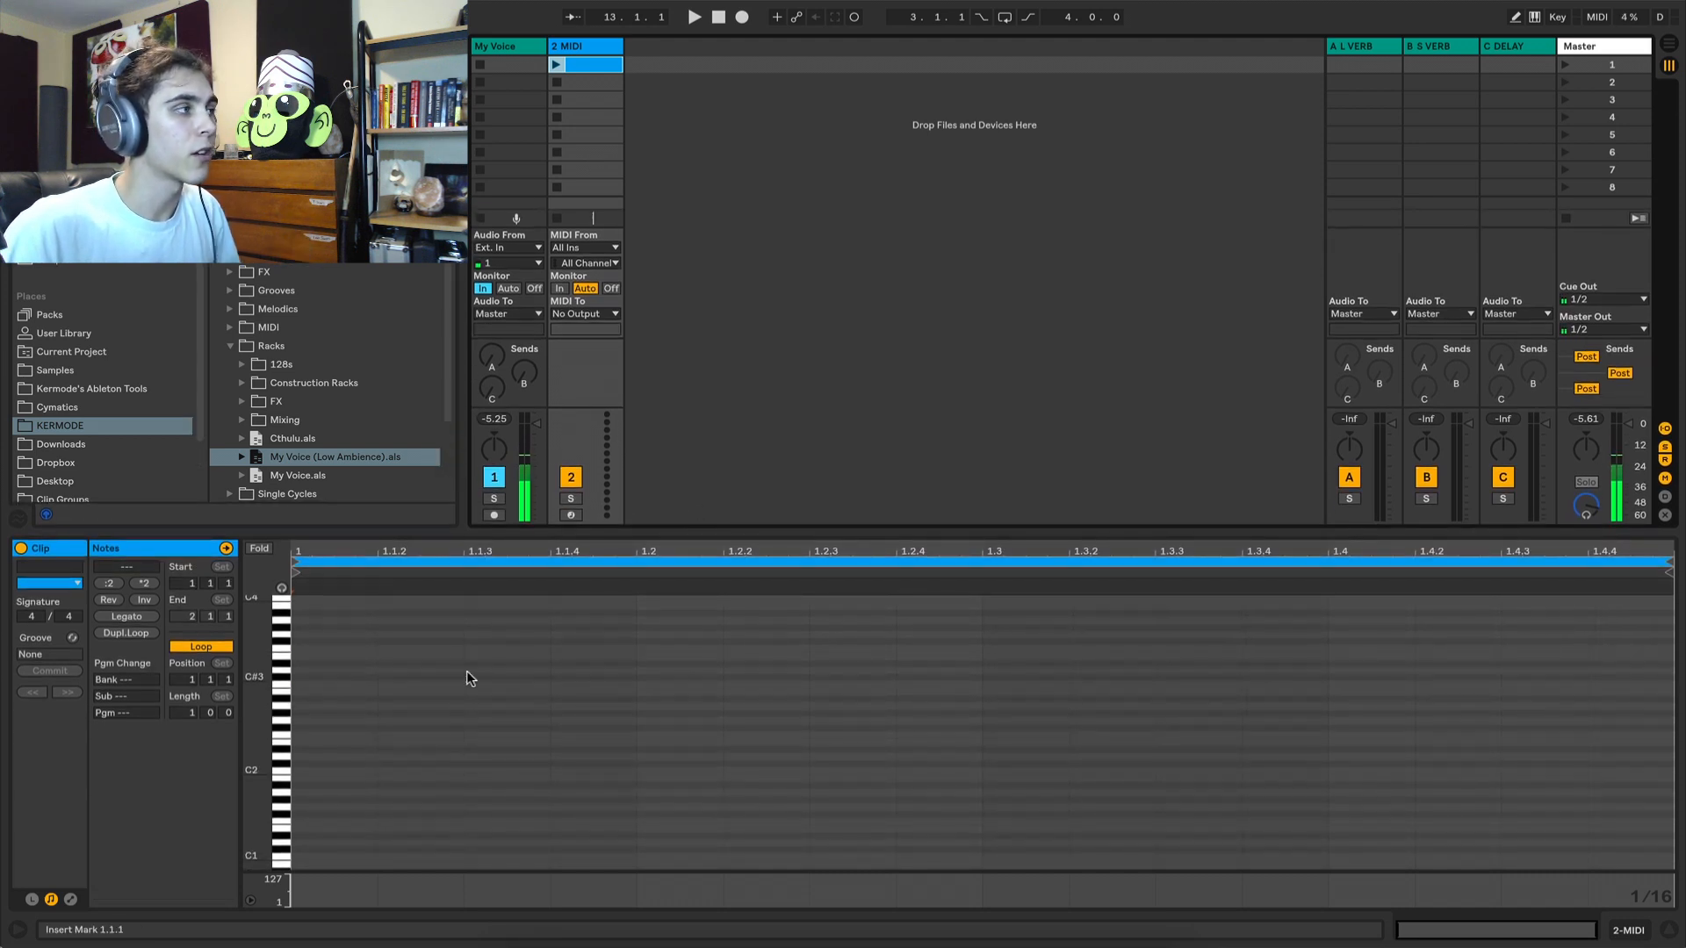
# Enter a one-beat C3, E3, G3 chord at the clip's start and fill the remaining three beats with one-beat chords.
pyautogui.doubleClick(309, 683)
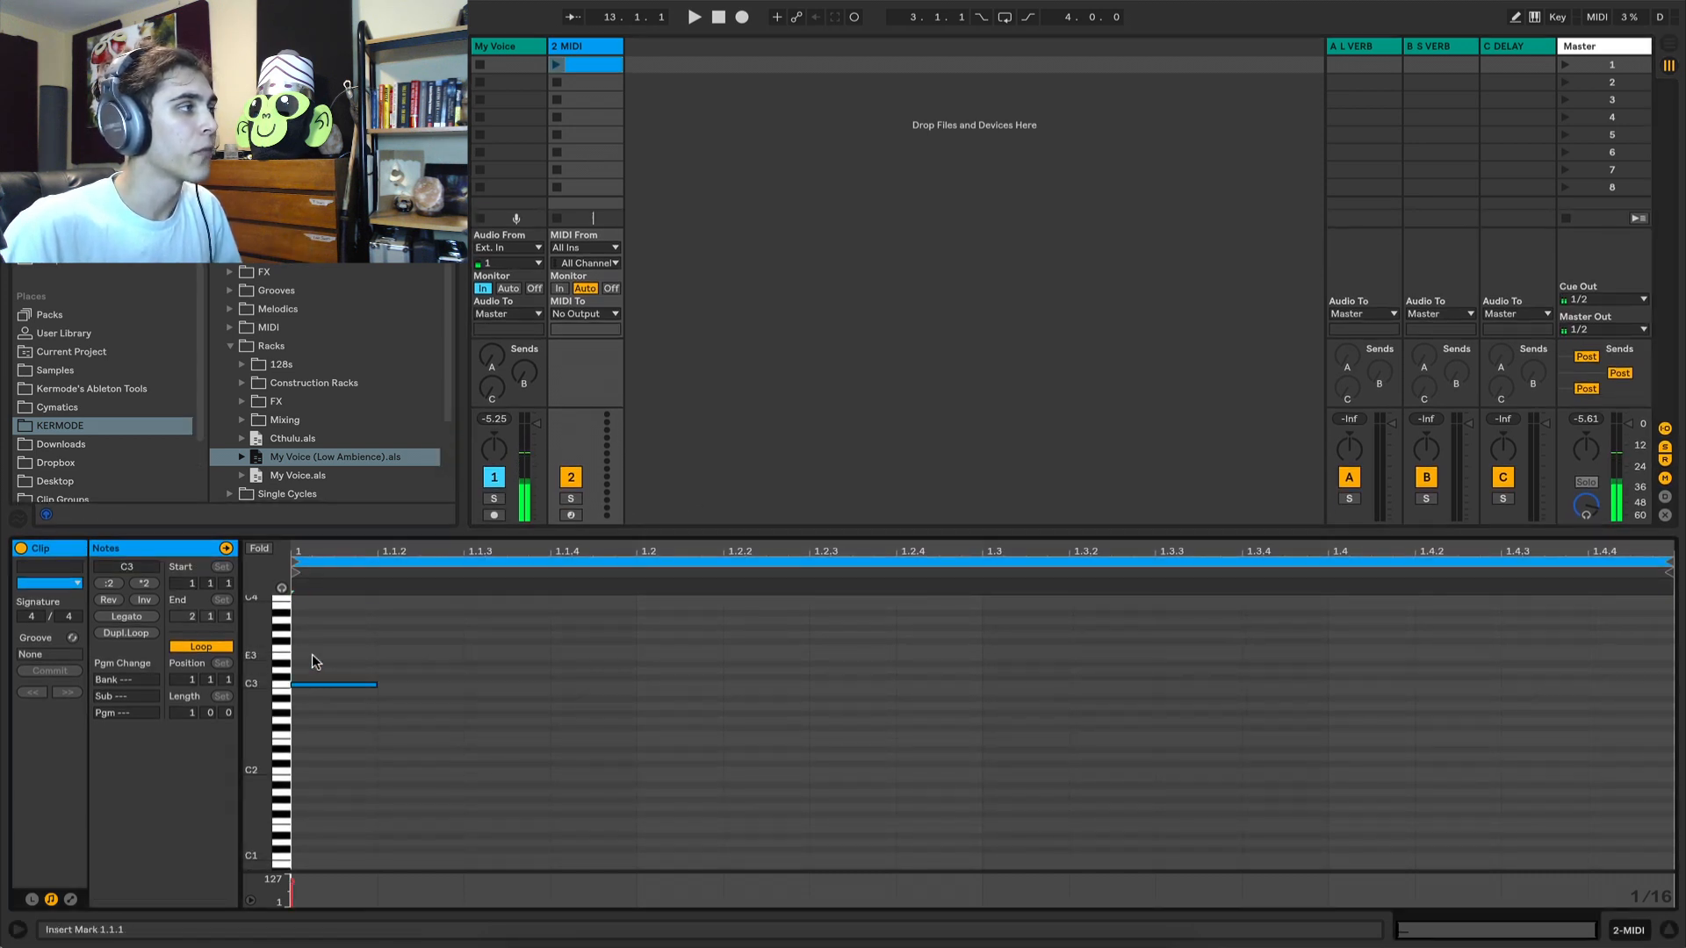
pyautogui.doubleClick(312, 656)
pyautogui.doubleClick(318, 633)
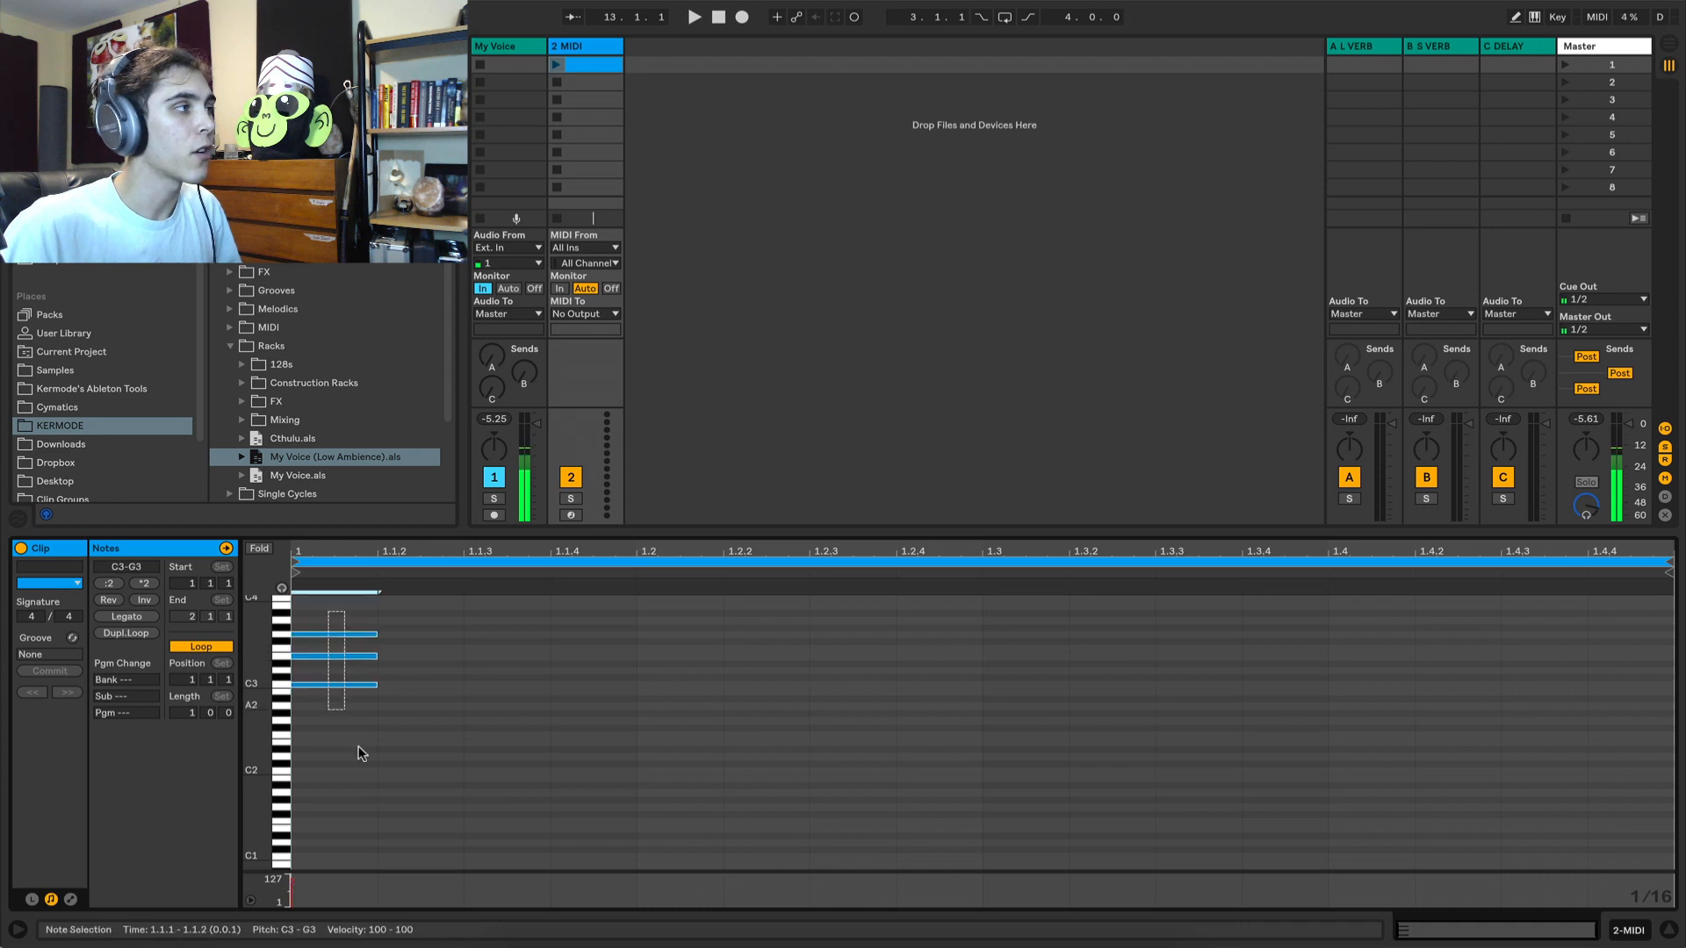
pyautogui.click(378, 629)
pyautogui.hotkey('ctrl', 'a')
pyautogui.moveTo(376, 633); pyautogui.dragTo(648, 621)
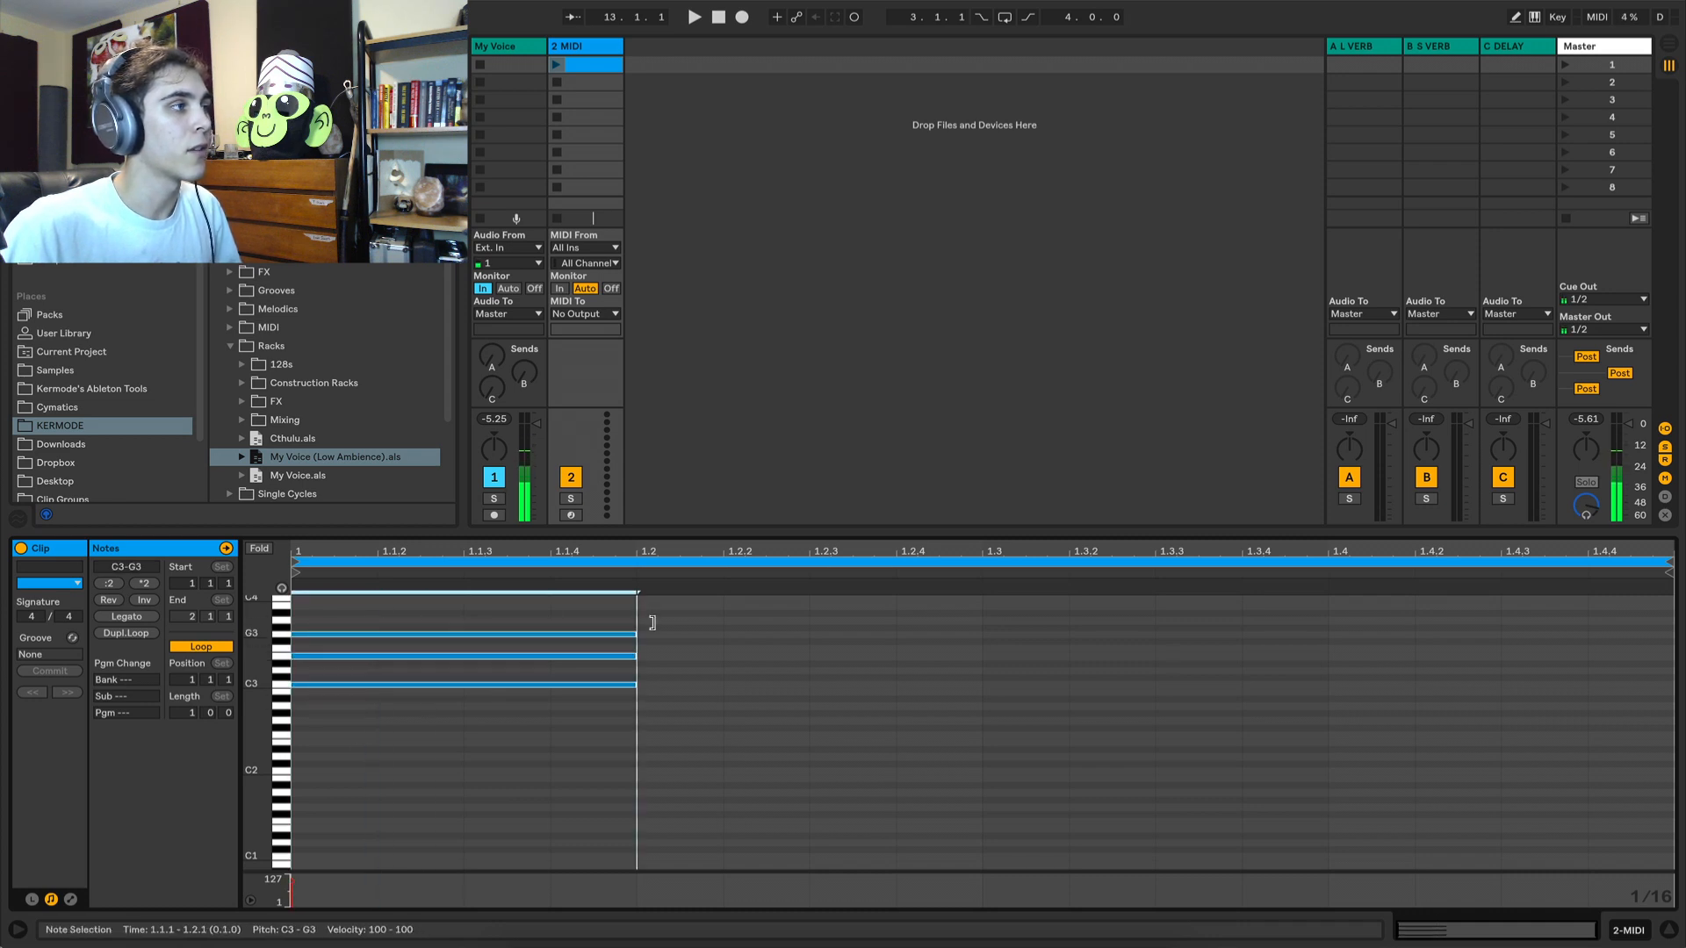
pyautogui.click(569, 661)
pyautogui.click(568, 657)
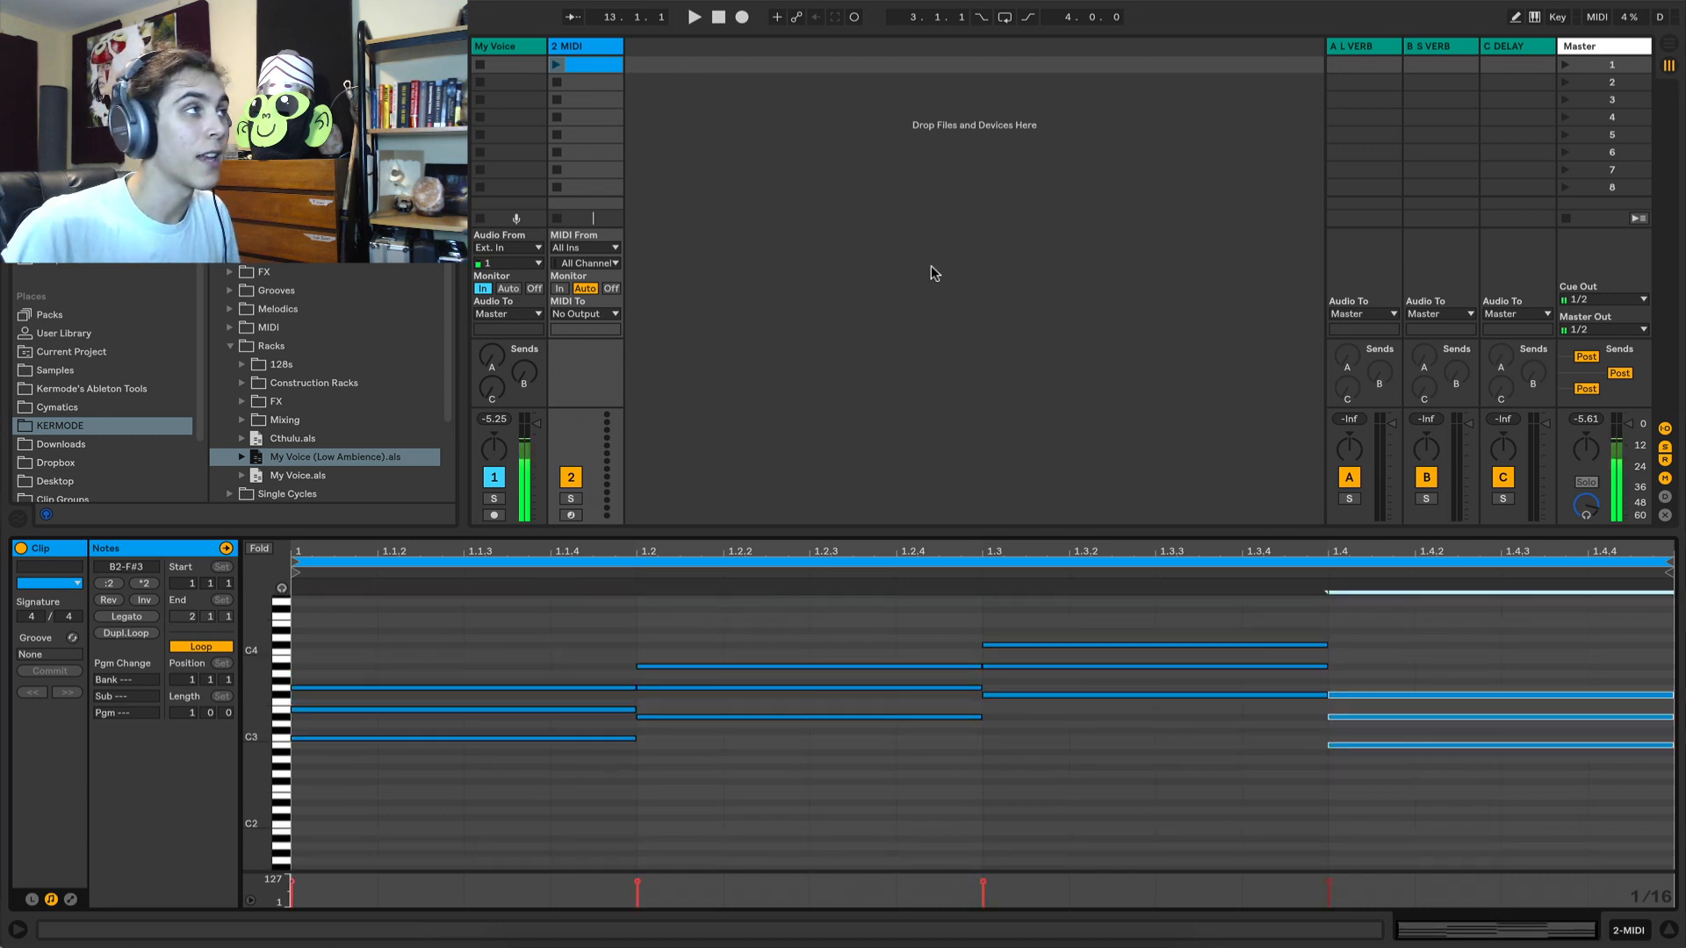
# Create a melody clip of short G3 and C4 notes in the third slot and open it together with the chord clip.
pyautogui.click(586, 99)
pyautogui.doubleClick(586, 100)
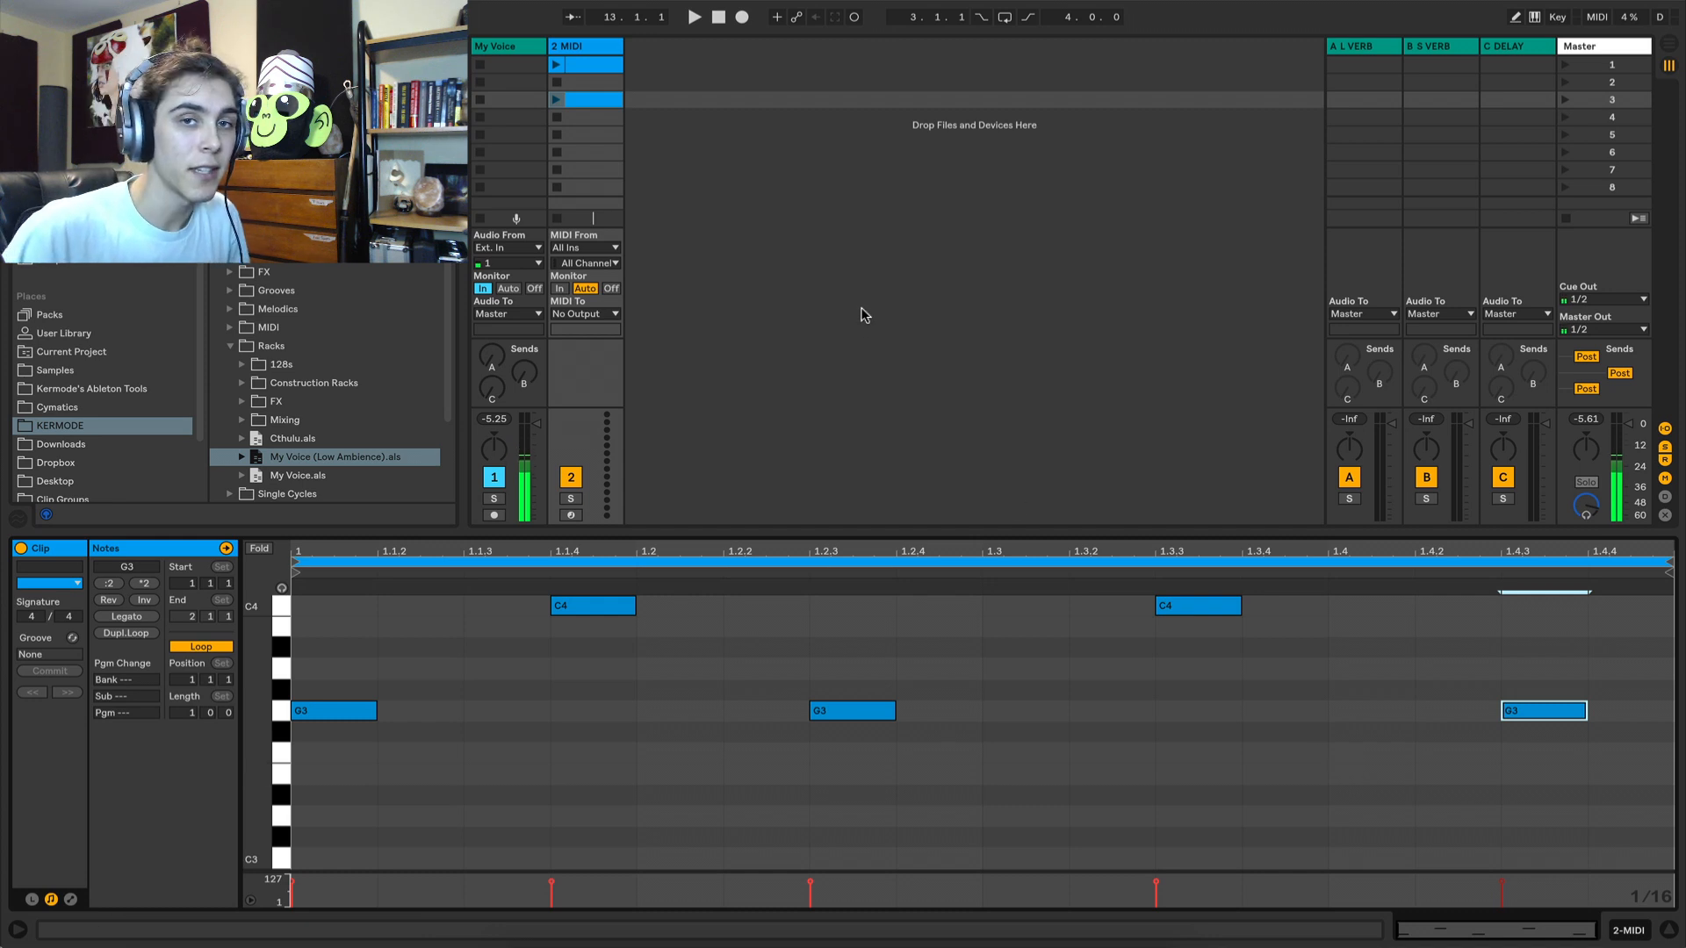
pyautogui.click(585, 100)
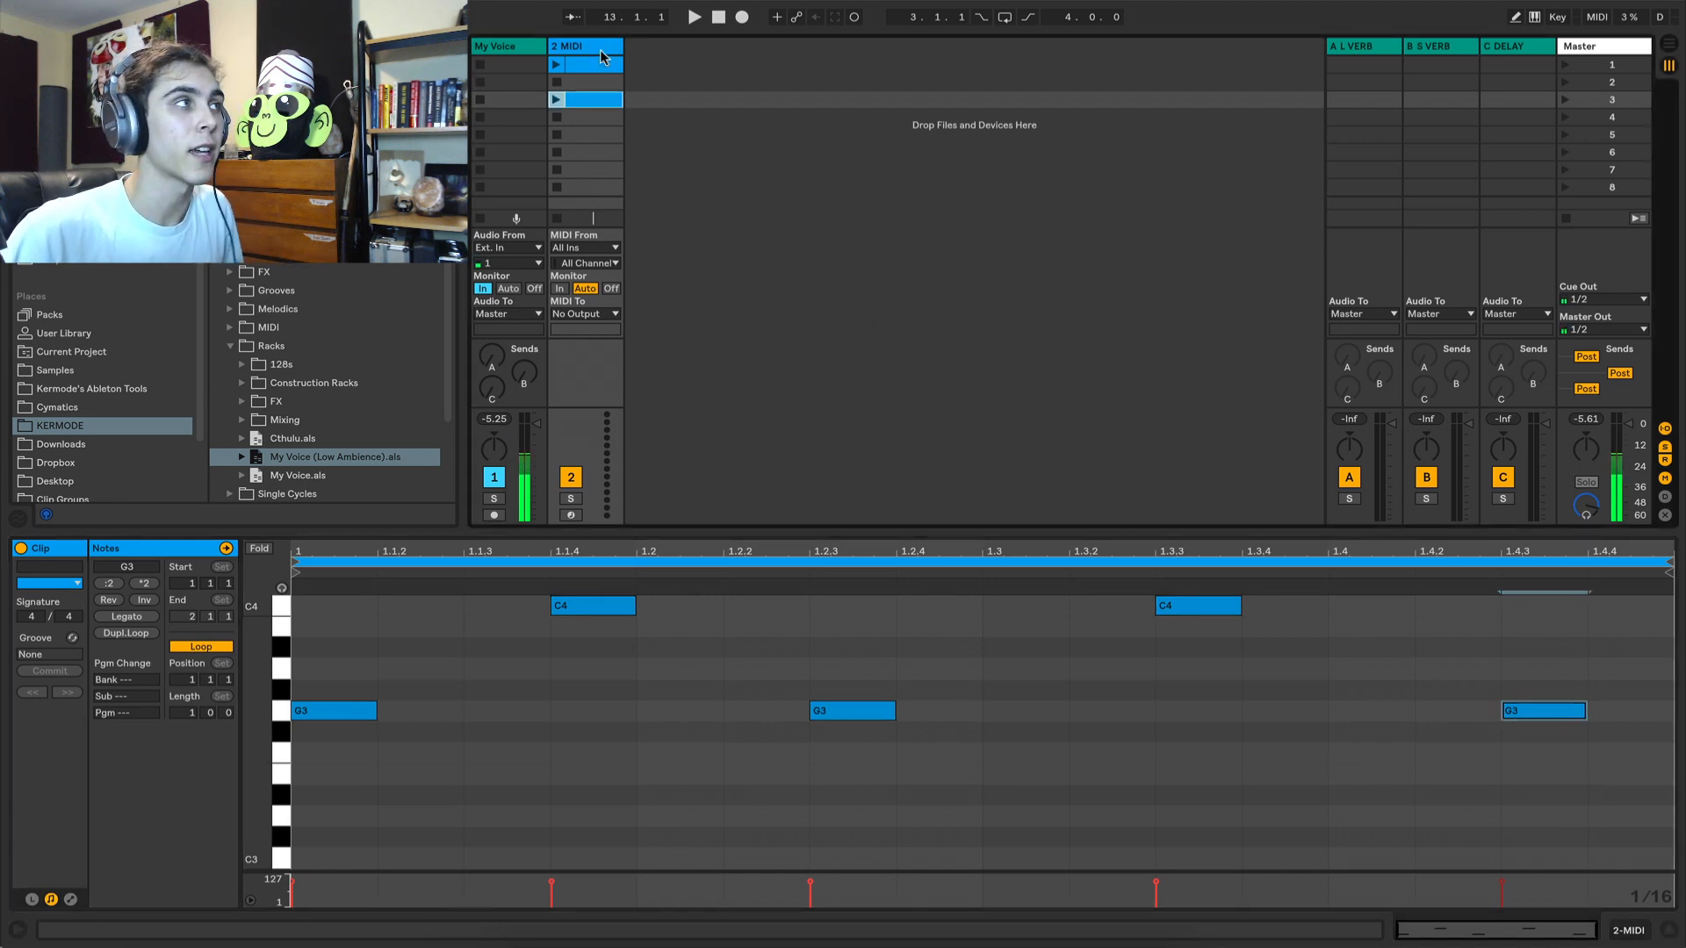
pyautogui.keyDown('shift'); pyautogui.click(593, 67); pyautogui.keyUp('shift')
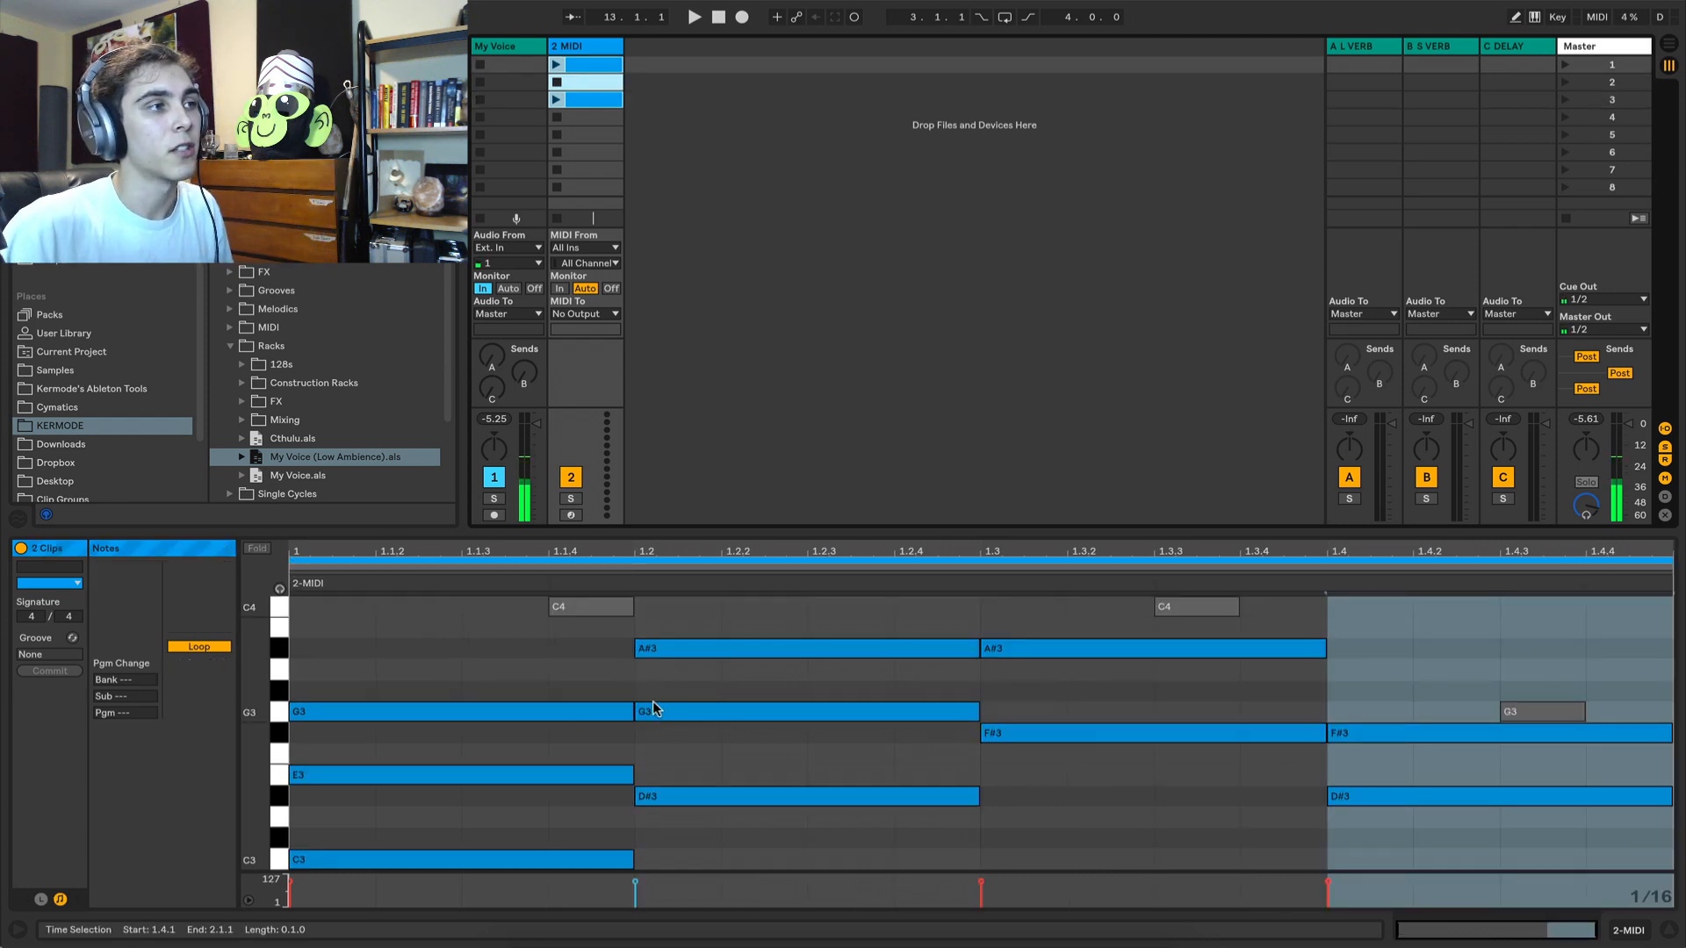
pyautogui.scroll(-1, 659, 698)
pyautogui.scroll(3, 659, 694)
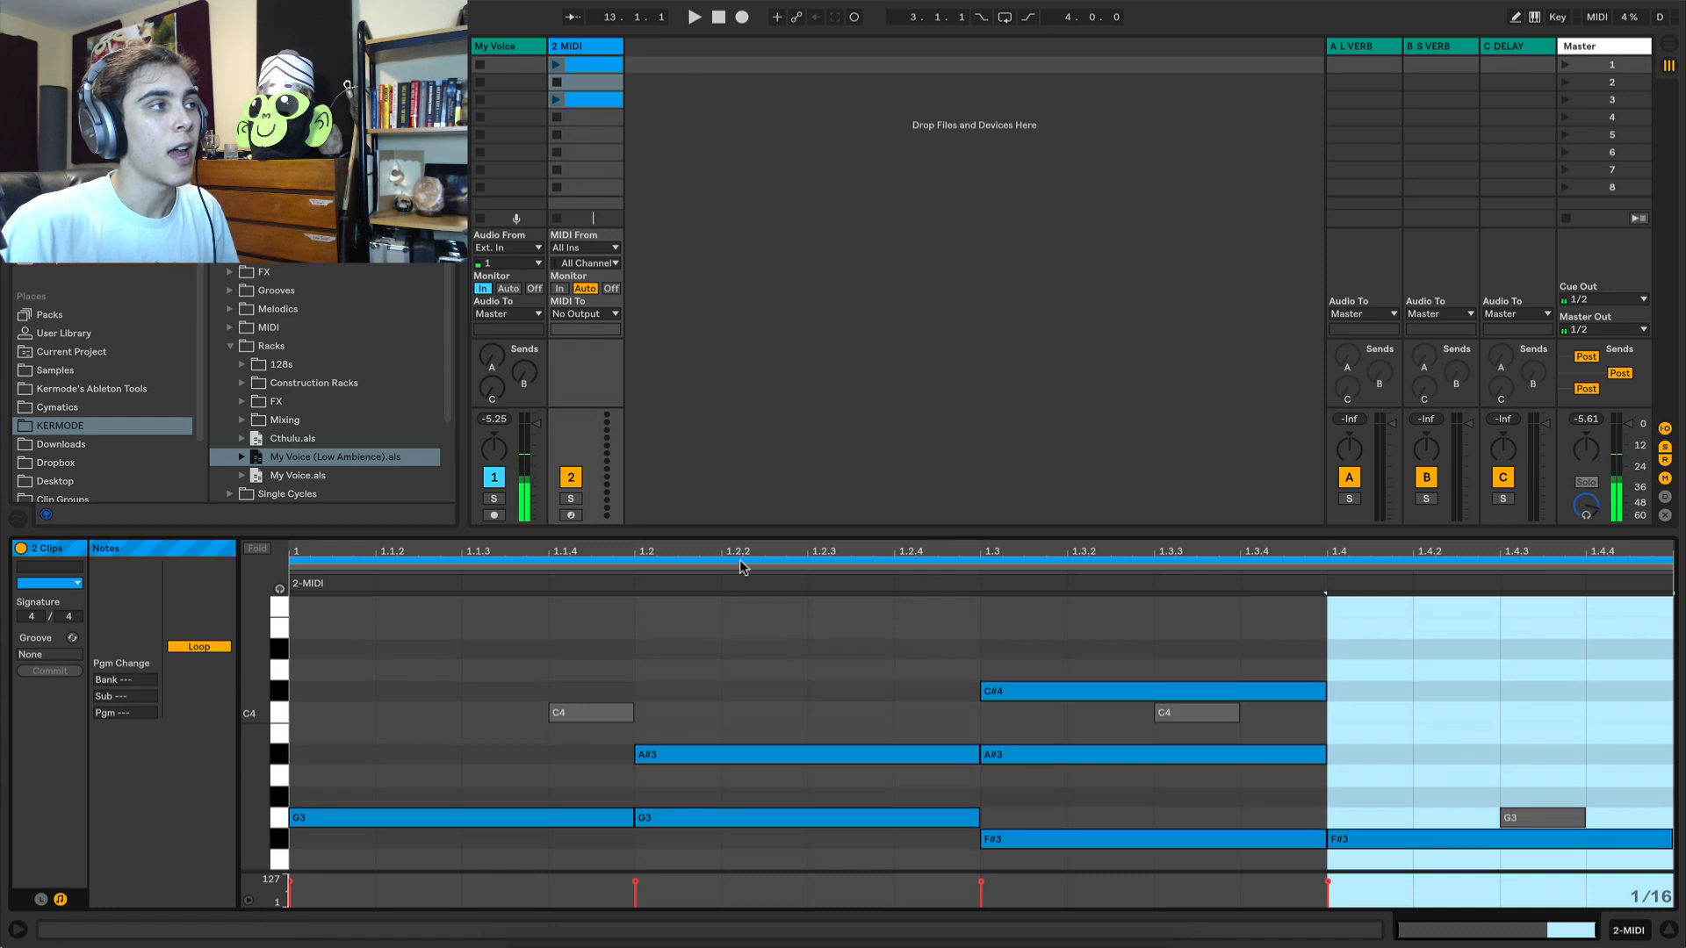
pyautogui.moveTo(742, 529); pyautogui.dragTo(756, 331)
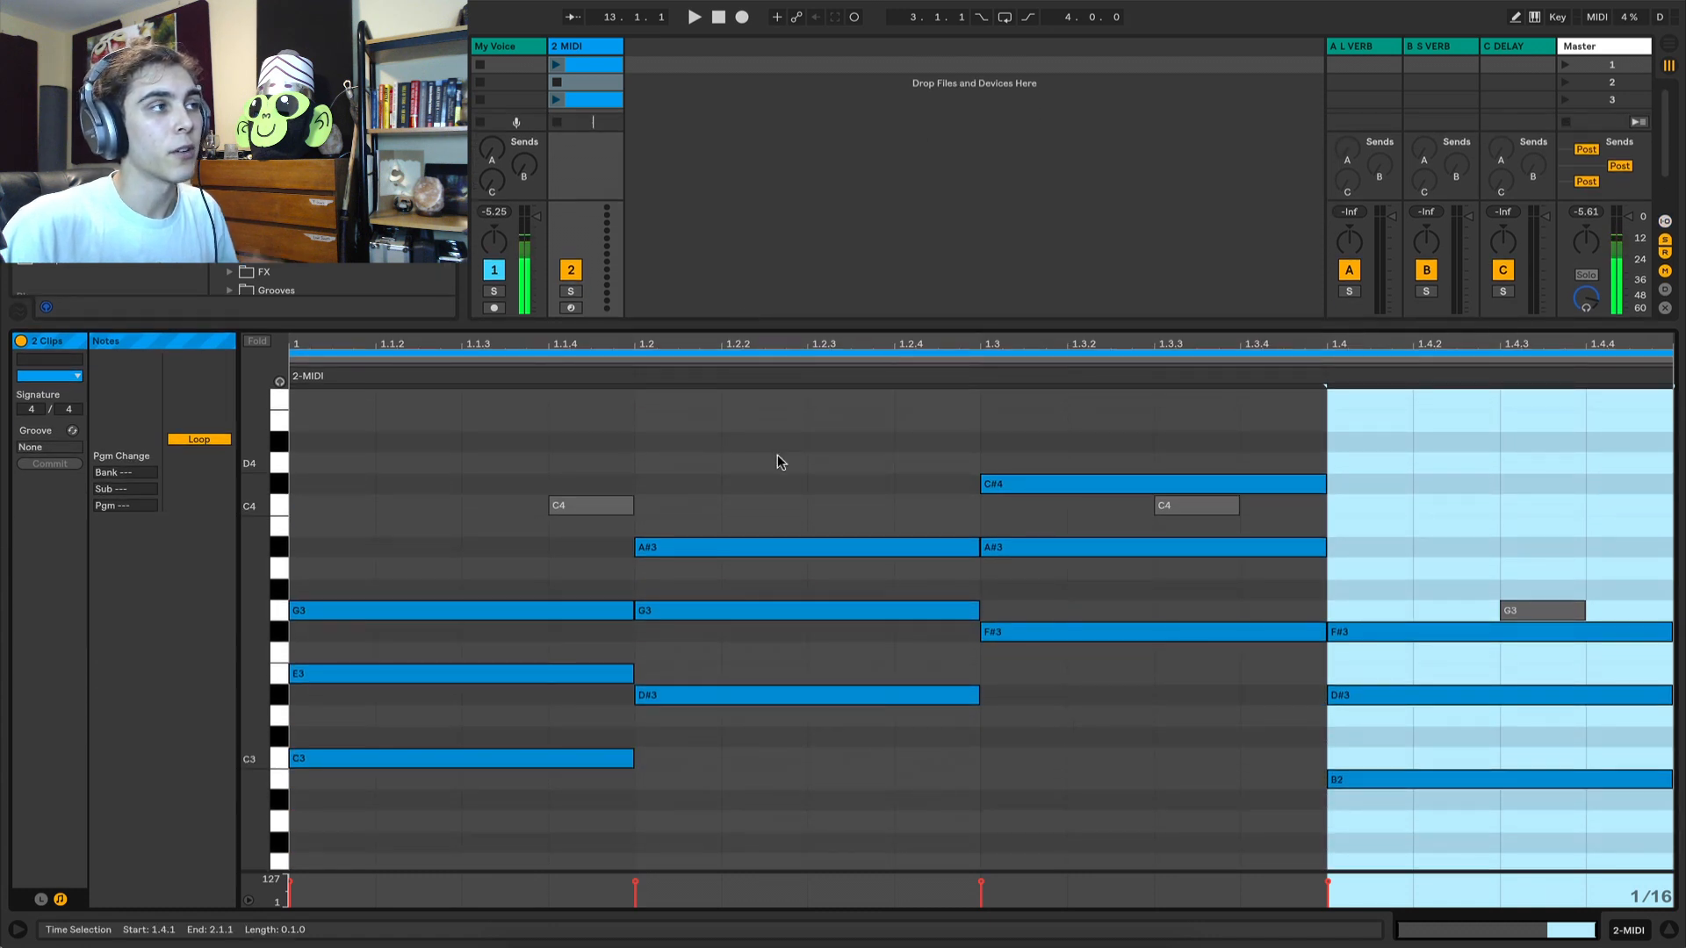
# Lower the melody note at 1.1.4 to C3.
pyautogui.click(583, 504)
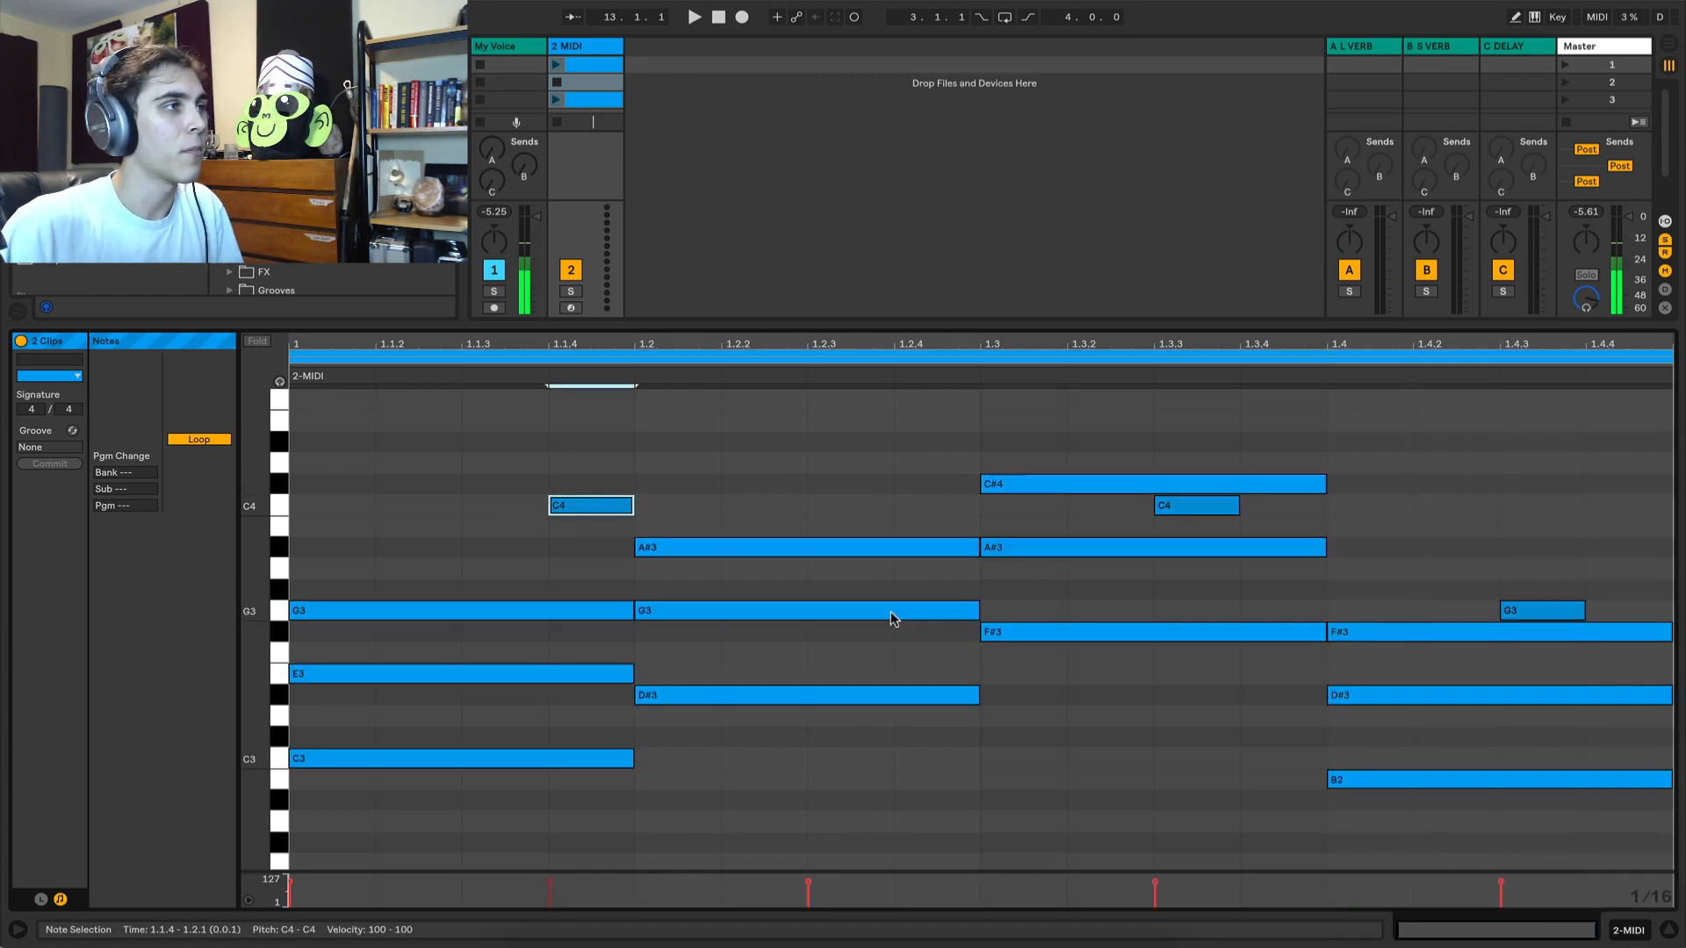
pyautogui.press('Down')
pyautogui.press('Down')
pyautogui.press('Down')
pyautogui.press('Down')
pyautogui.press('Down')
pyautogui.press('Down')
pyautogui.press('Down')
pyautogui.press('Down')
pyautogui.press('Down')
pyautogui.press('Down')
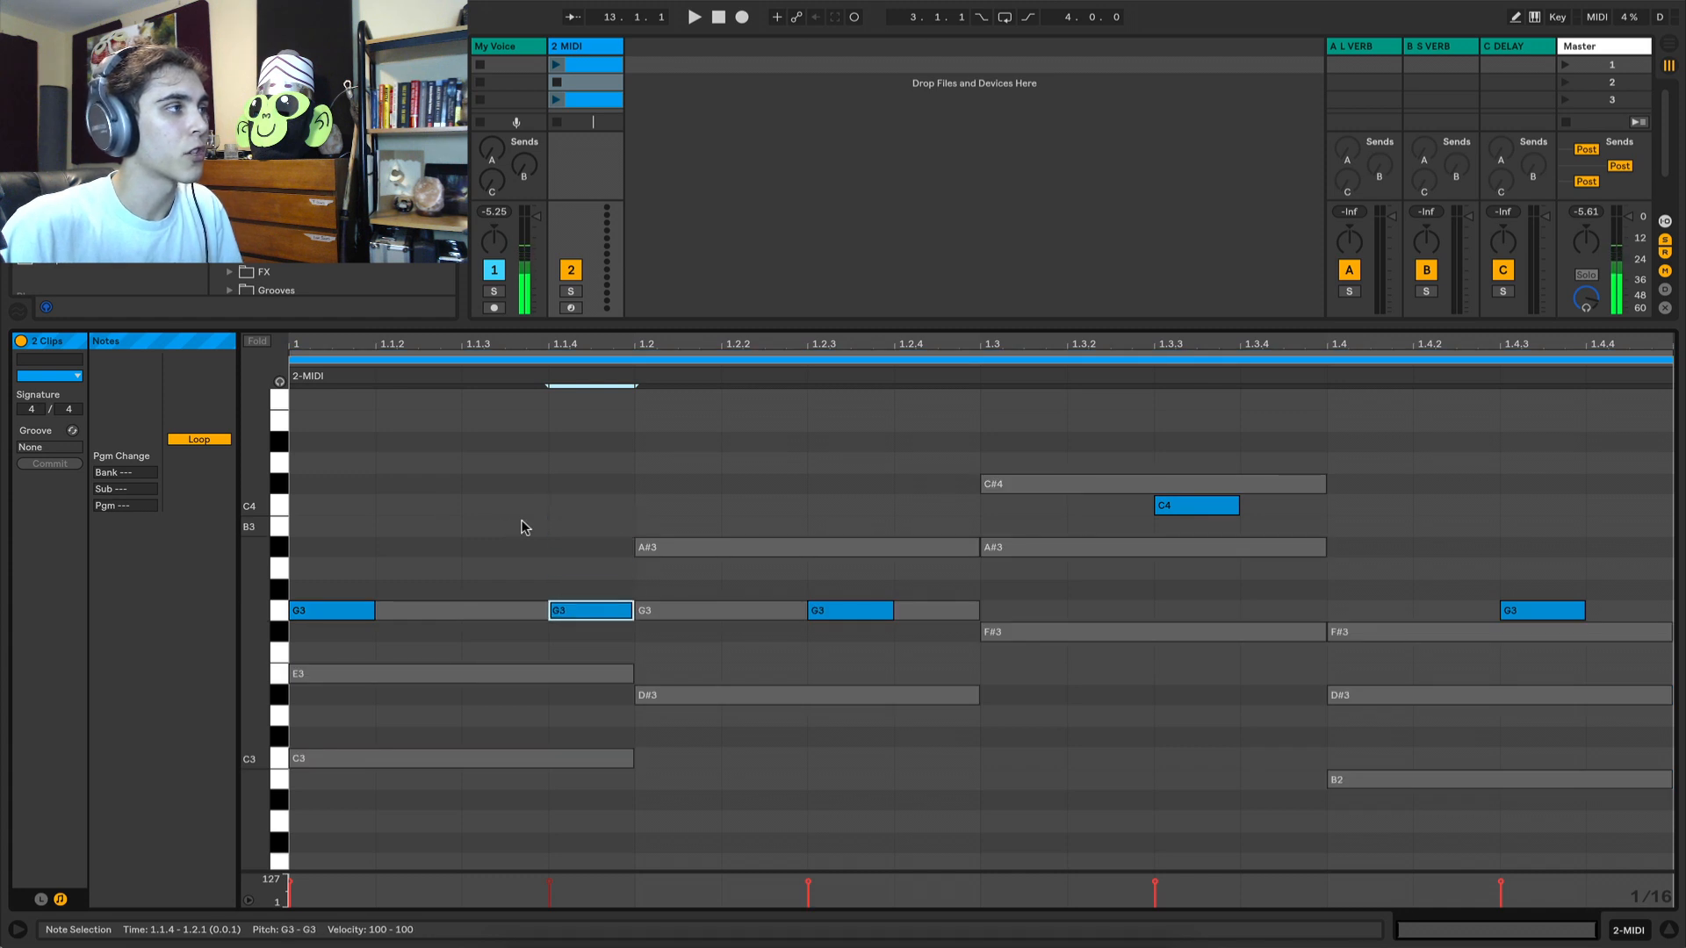
pyautogui.press('Down')
pyautogui.press('Down')
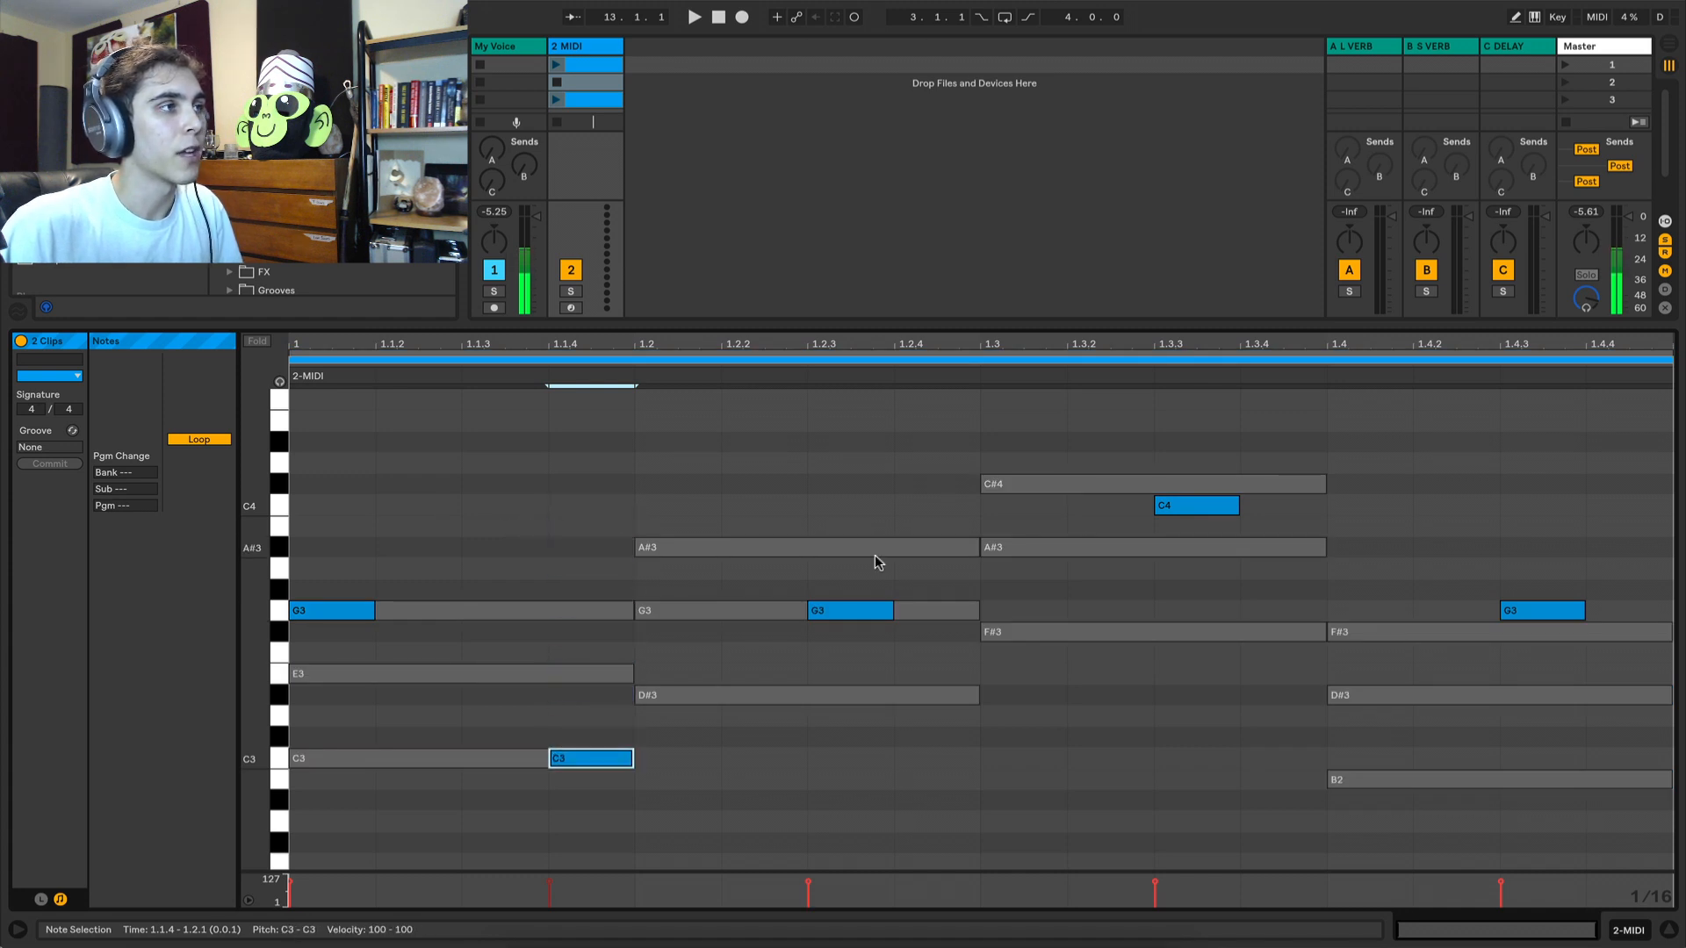
# Raise the melody note at 1.3.3 to C#4 and lower the one at 1.4.3 to F#3.
pyautogui.click(1229, 506)
pyautogui.press('Up')
pyautogui.click(1533, 611)
pyautogui.press('Down')
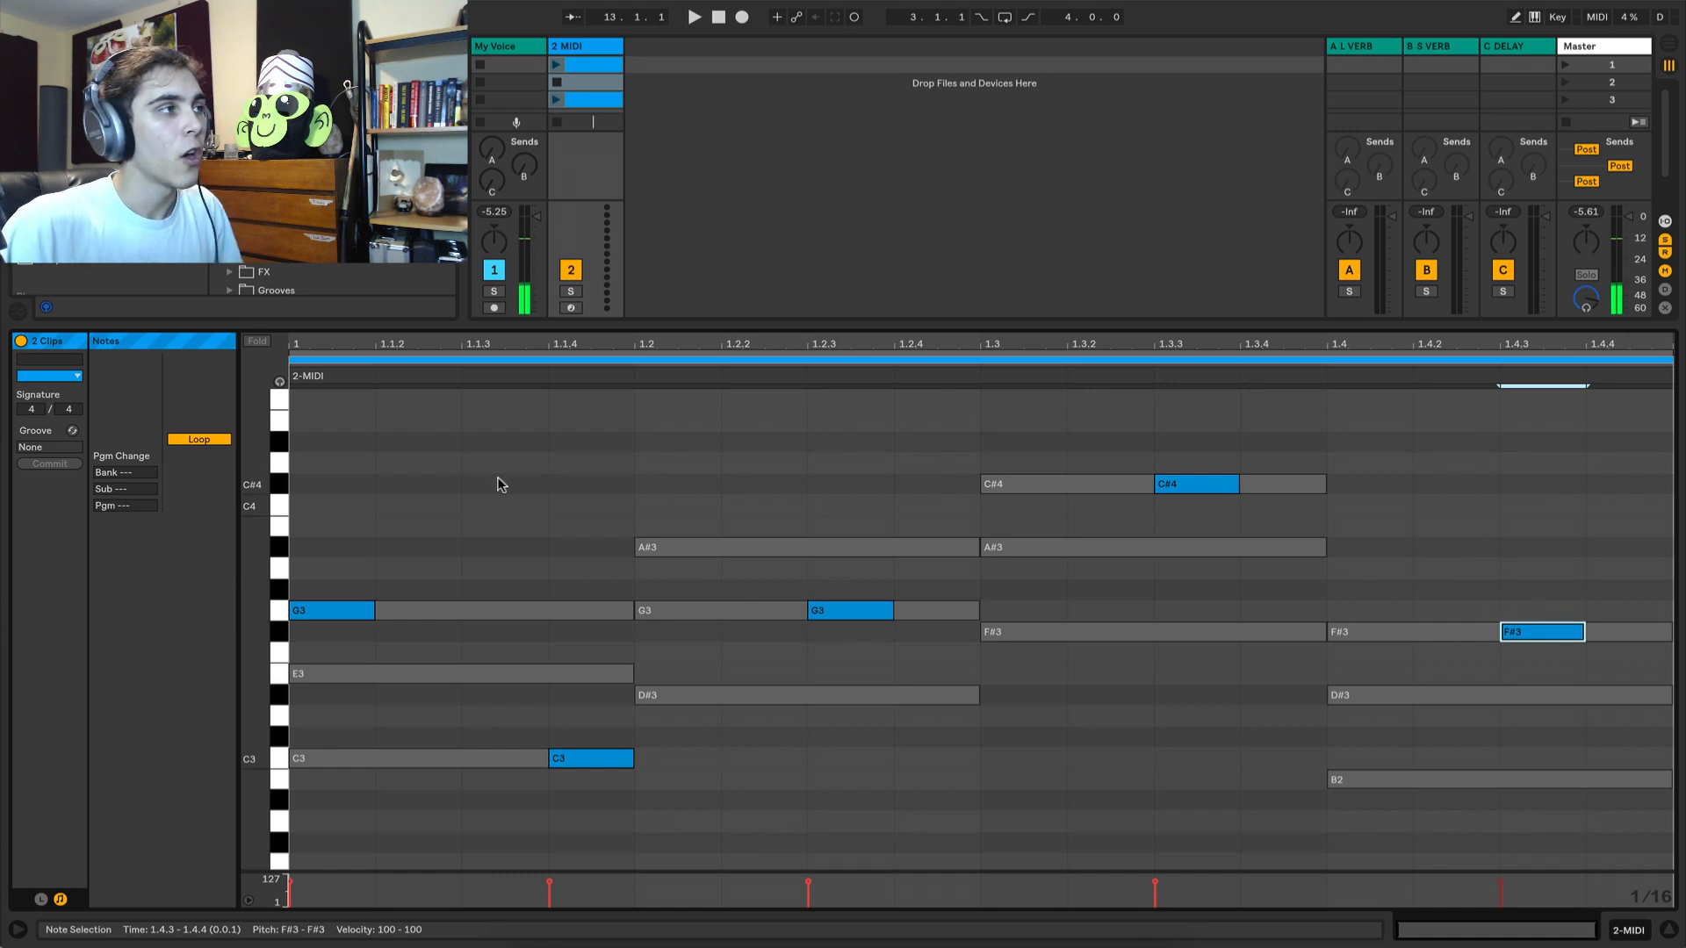
# Switch note editing to the chord clip through its first-beat G3 note.
pyautogui.click(514, 607)
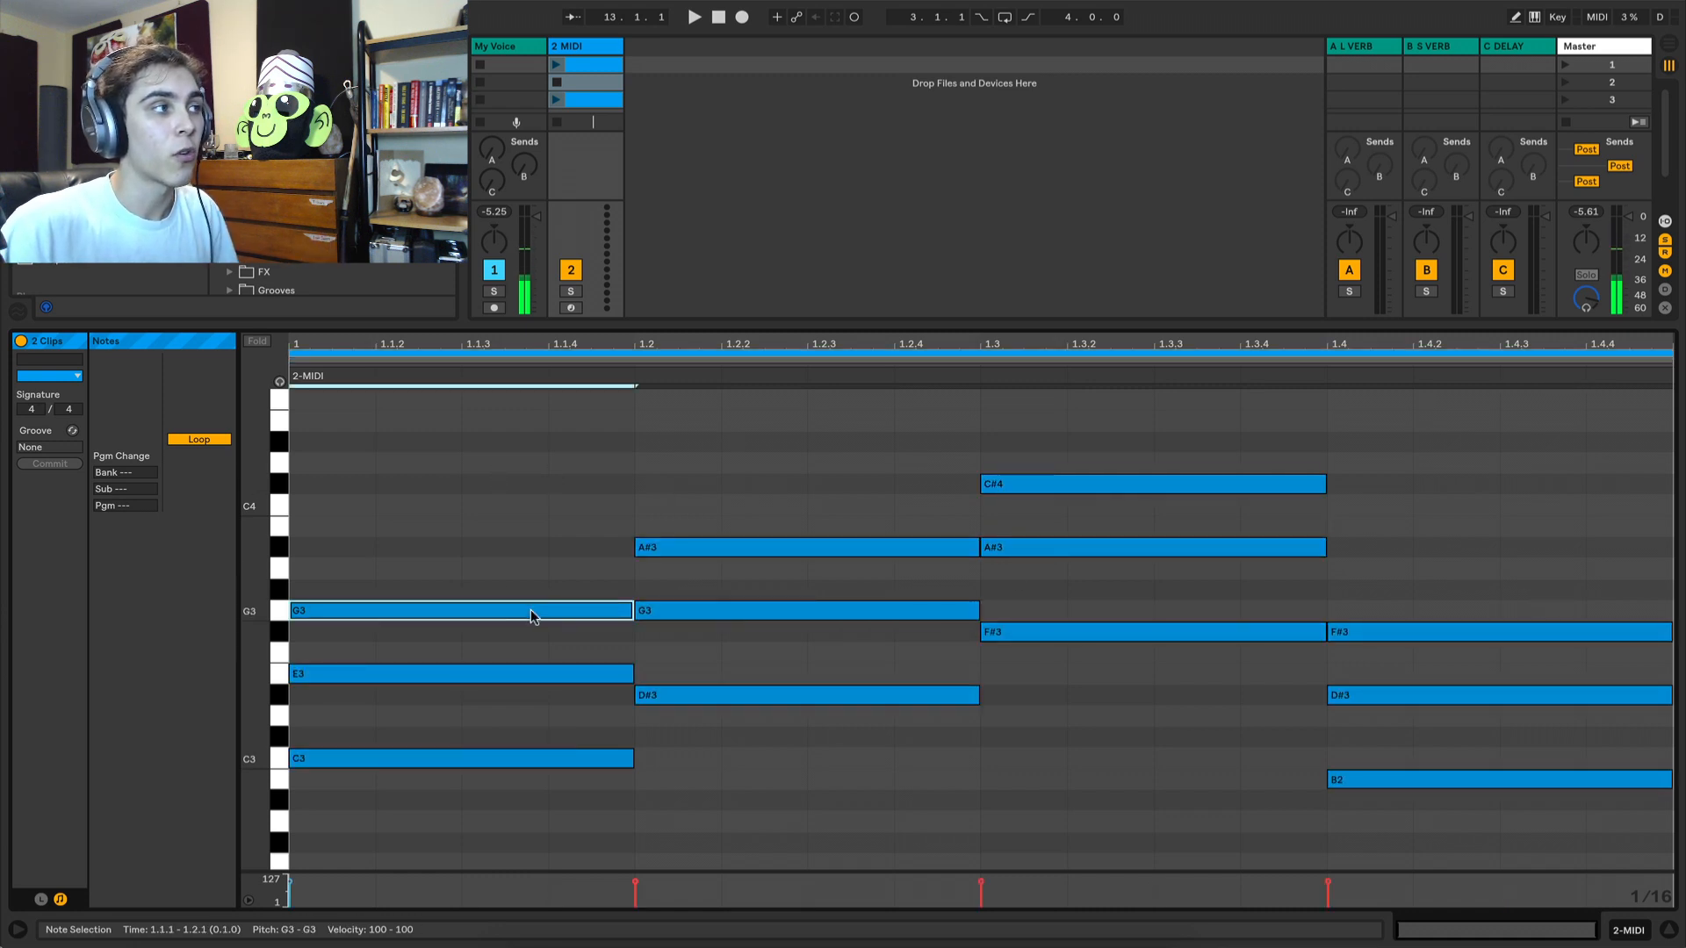
pyautogui.moveTo(530, 617)
pyautogui.mouseDown()
pyautogui.moveTo(532, 571)
pyautogui.moveTo(536, 615)
pyautogui.mouseUp()
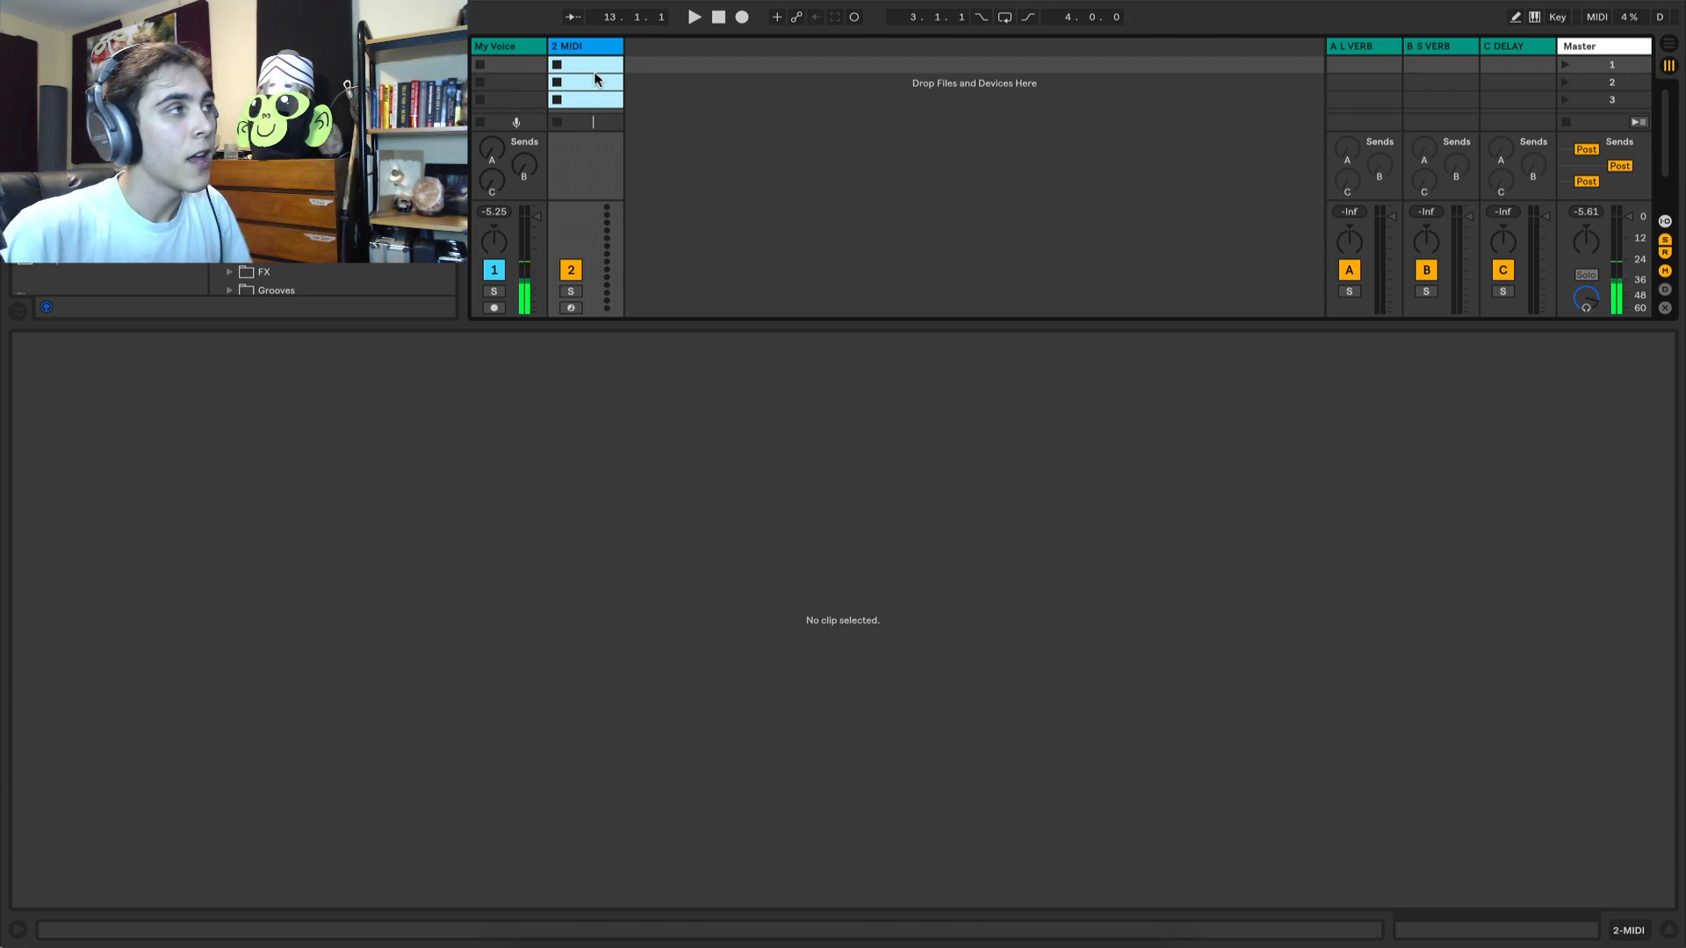
# Play notes on the Grand Piano track with the computer MIDI keyboard and capture them as a MIDI clip.
pyautogui.moveTo(634, 331); pyautogui.dragTo(689, 719)
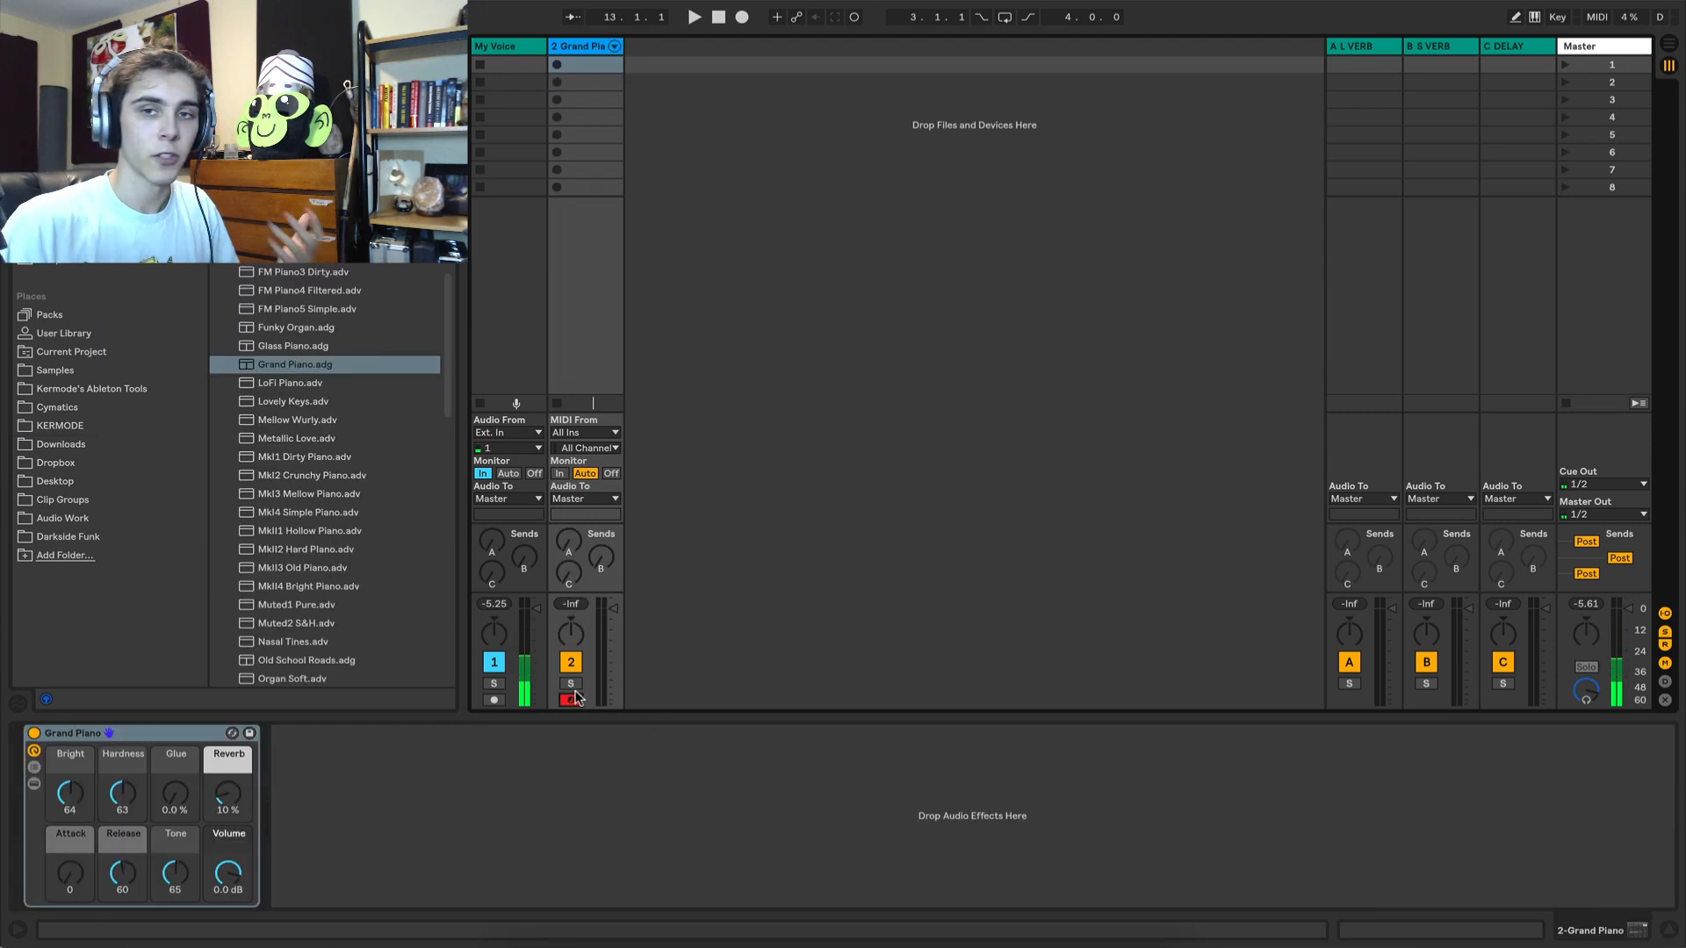
pyautogui.press('m')
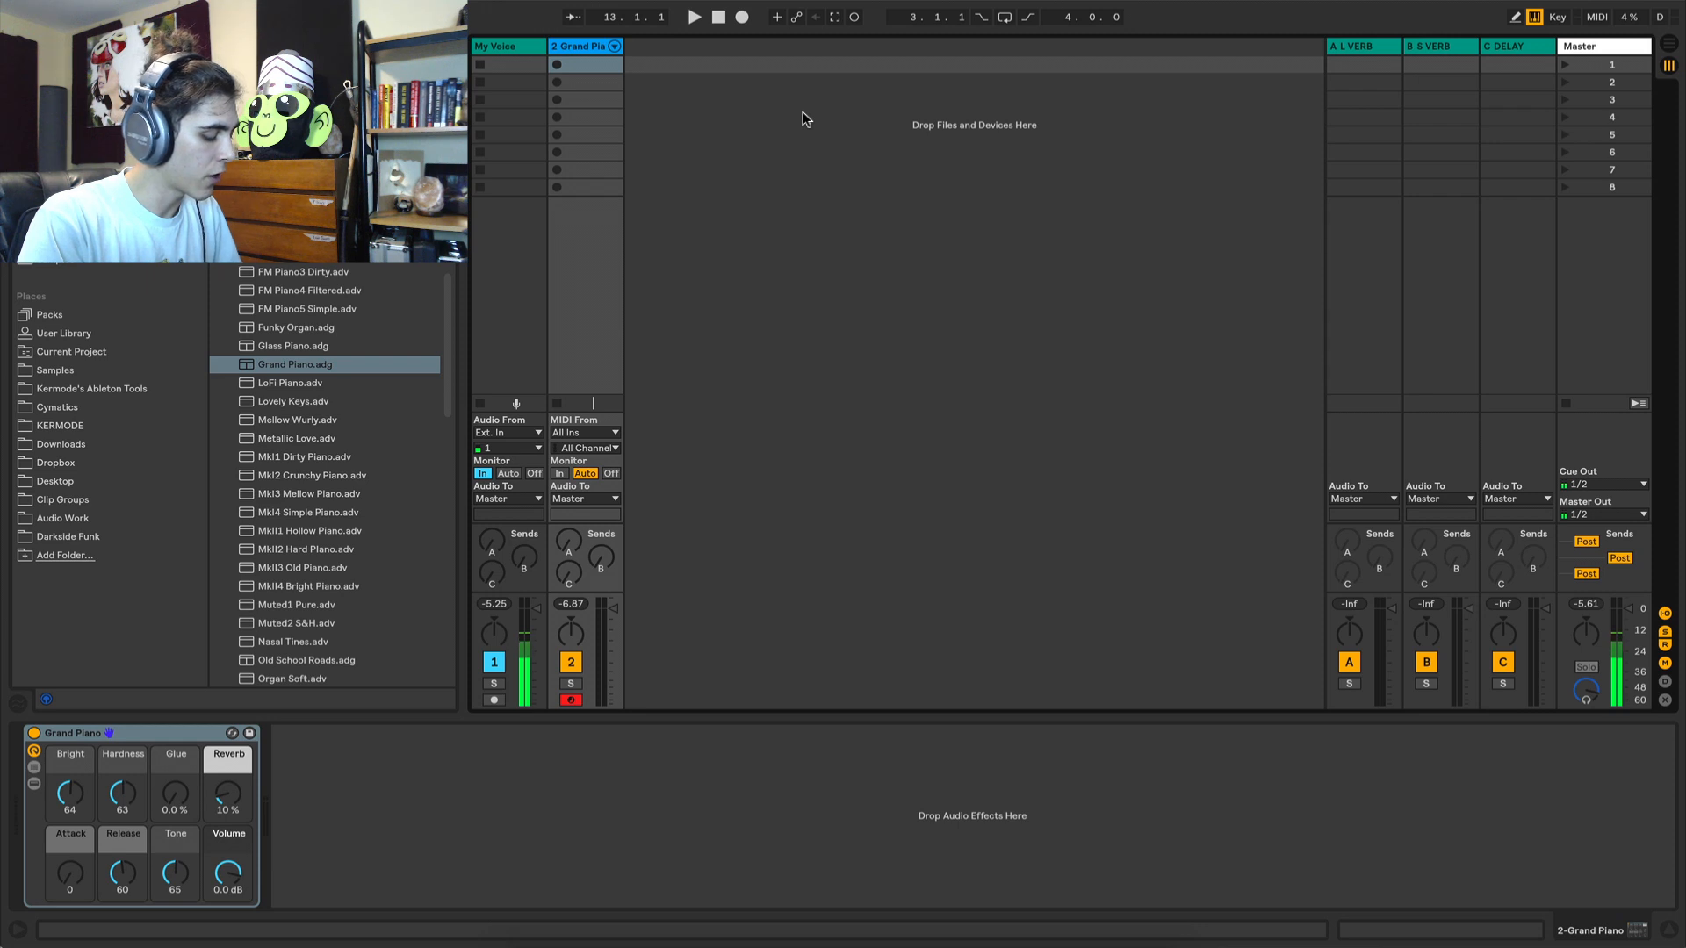
pyautogui.press('a')
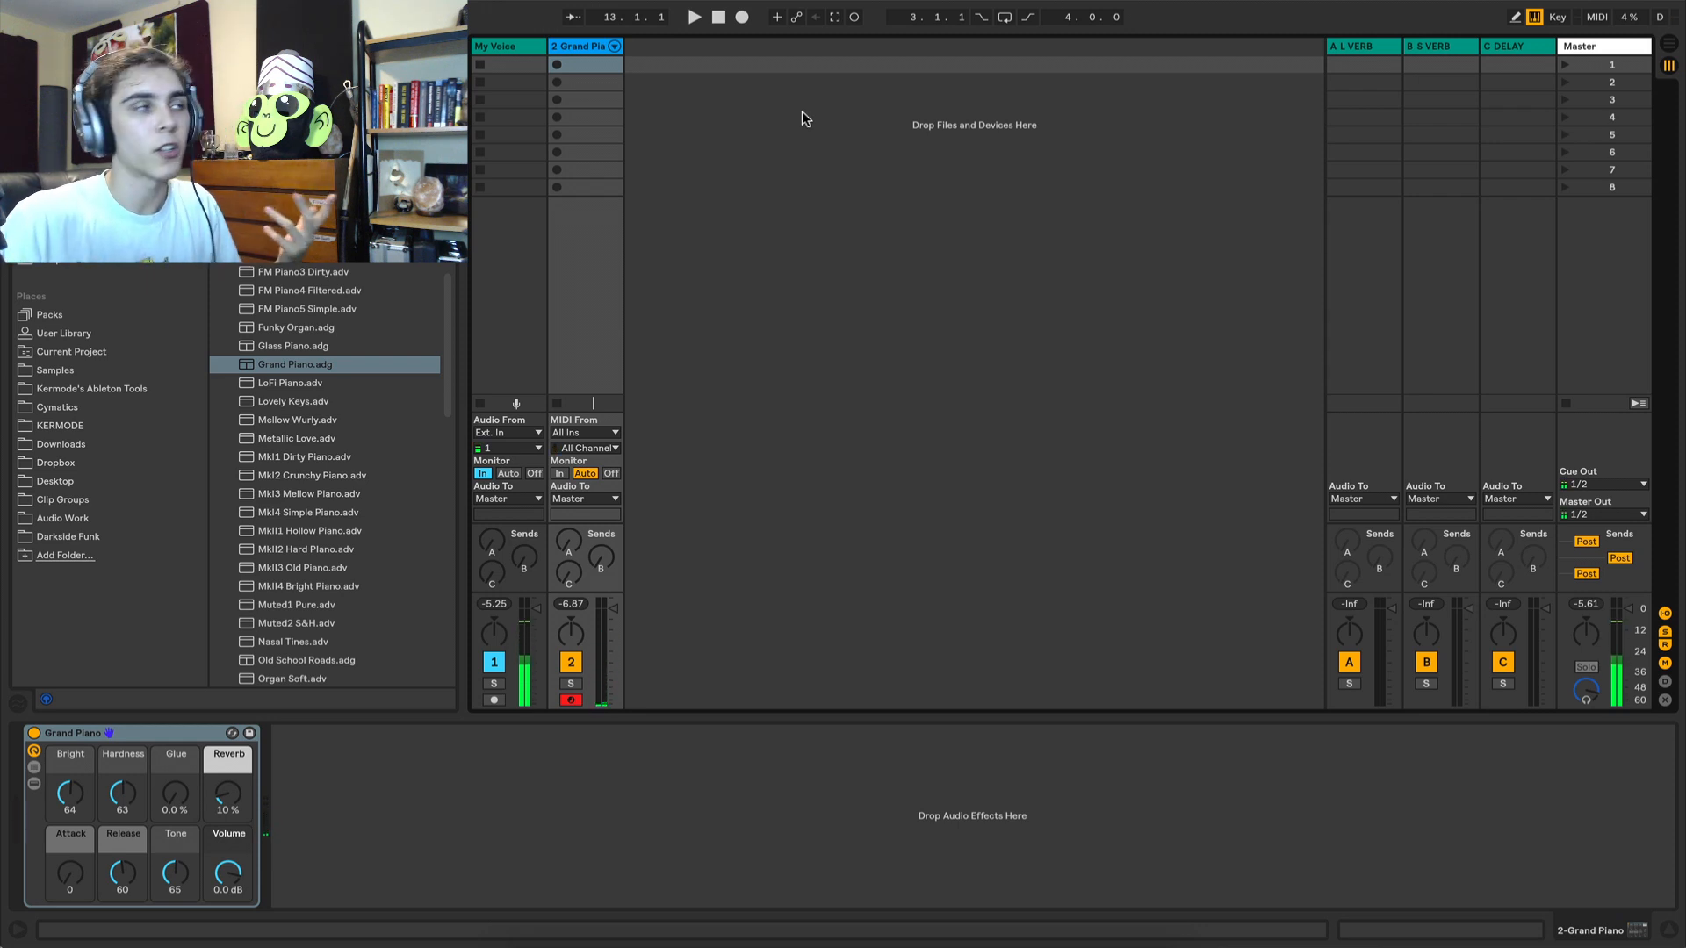
pyautogui.click(836, 17)
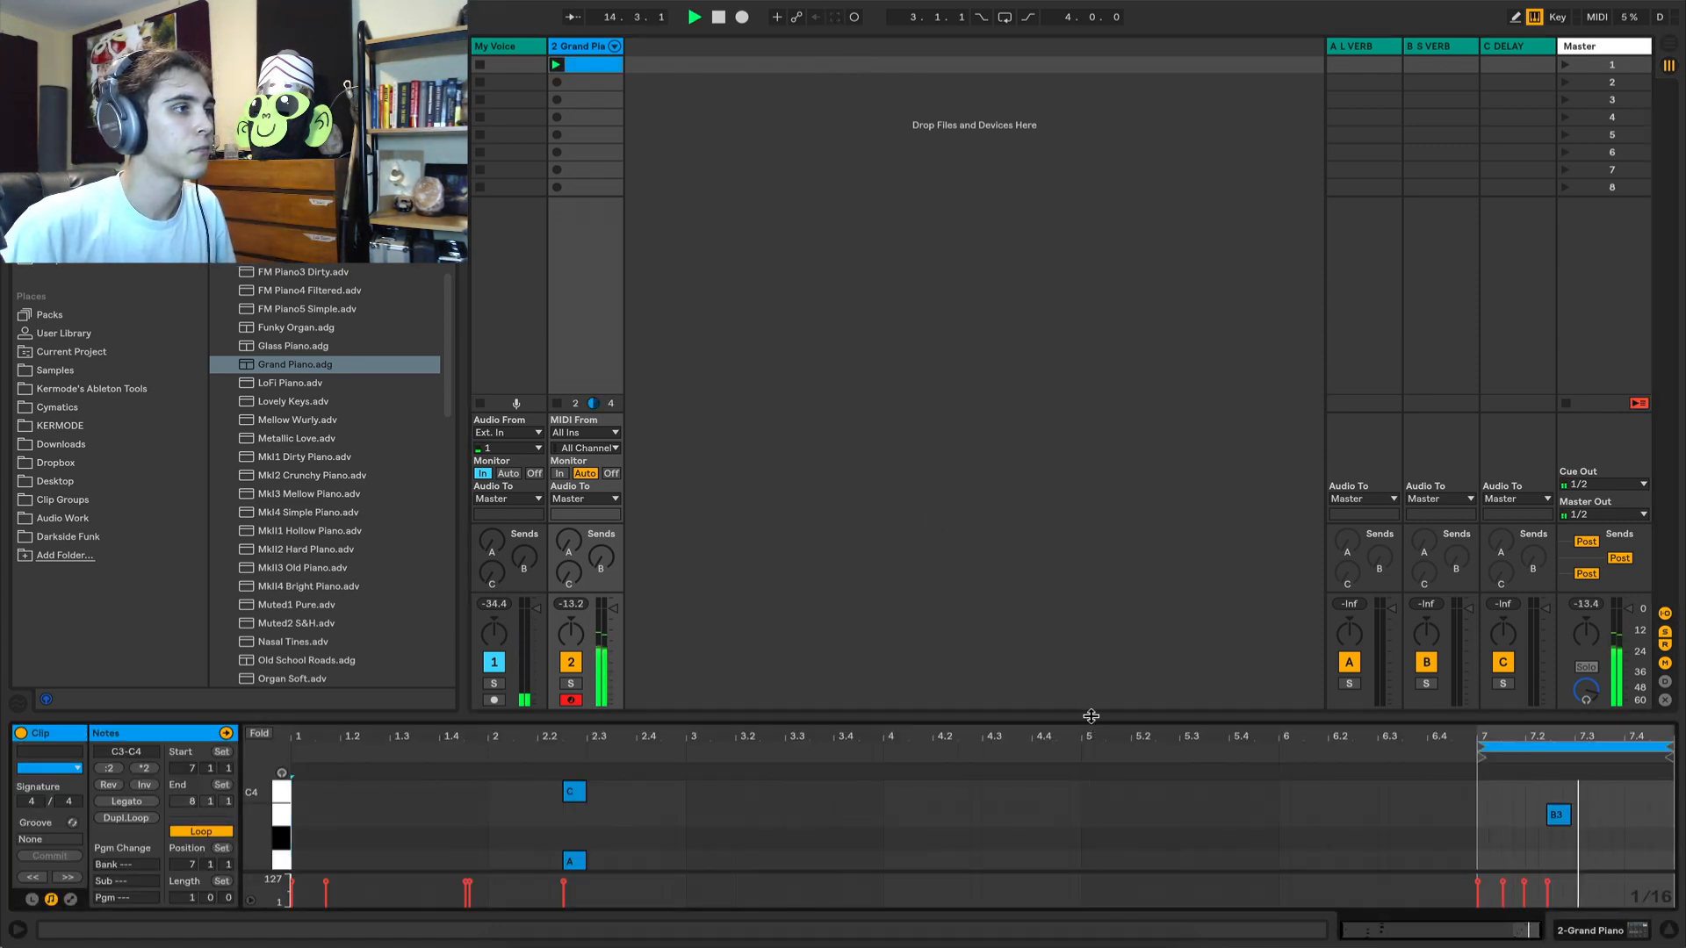
# Stop playback and move the captured clip's one-bar loop to start at 2.1.1.
pyautogui.moveTo(1092, 715); pyautogui.dragTo(1037, 412)
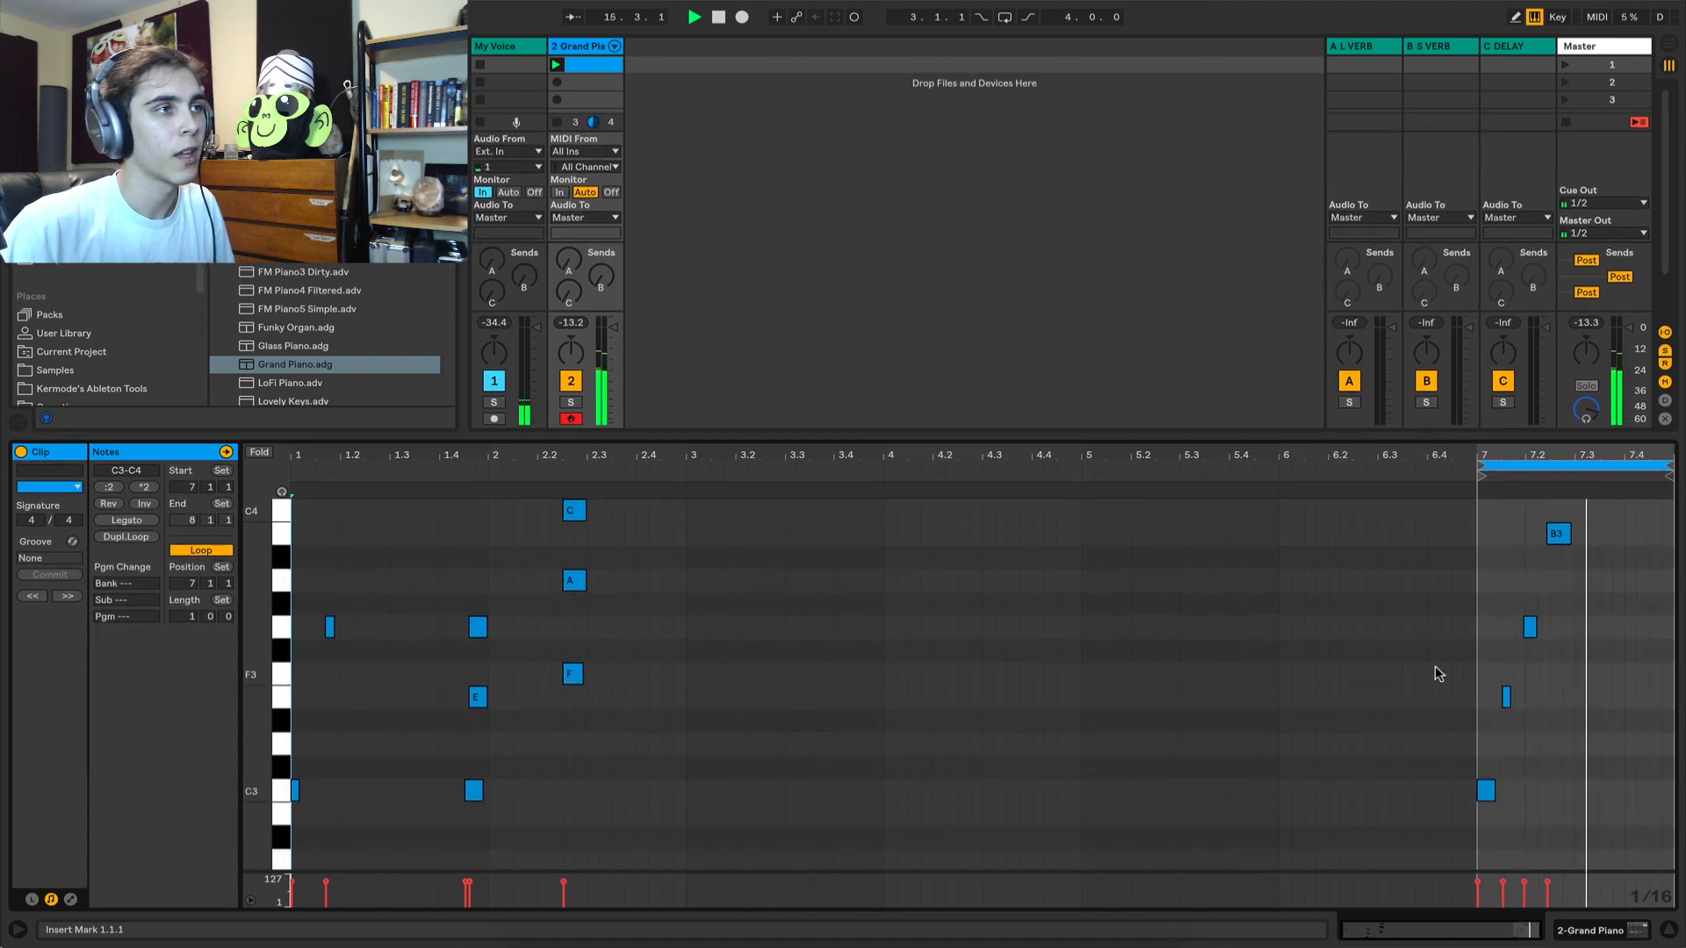
pyautogui.moveTo(1483, 503); pyautogui.dragTo(1660, 872)
pyautogui.click(1614, 793)
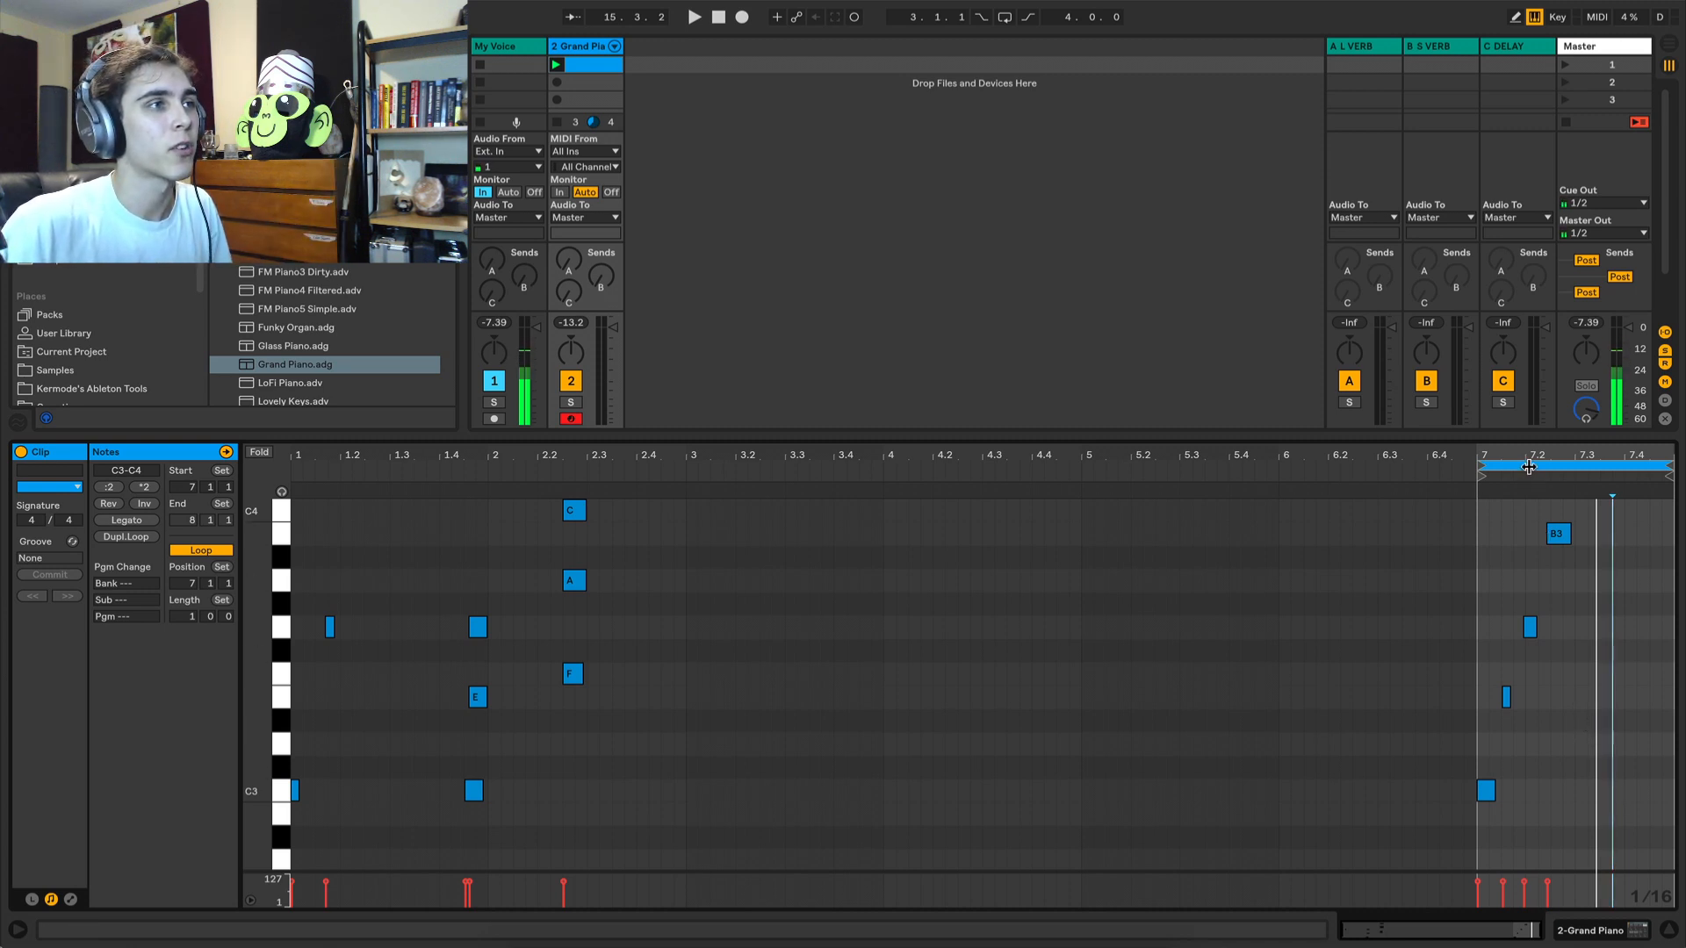
pyautogui.moveTo(1528, 470); pyautogui.dragTo(536, 654)
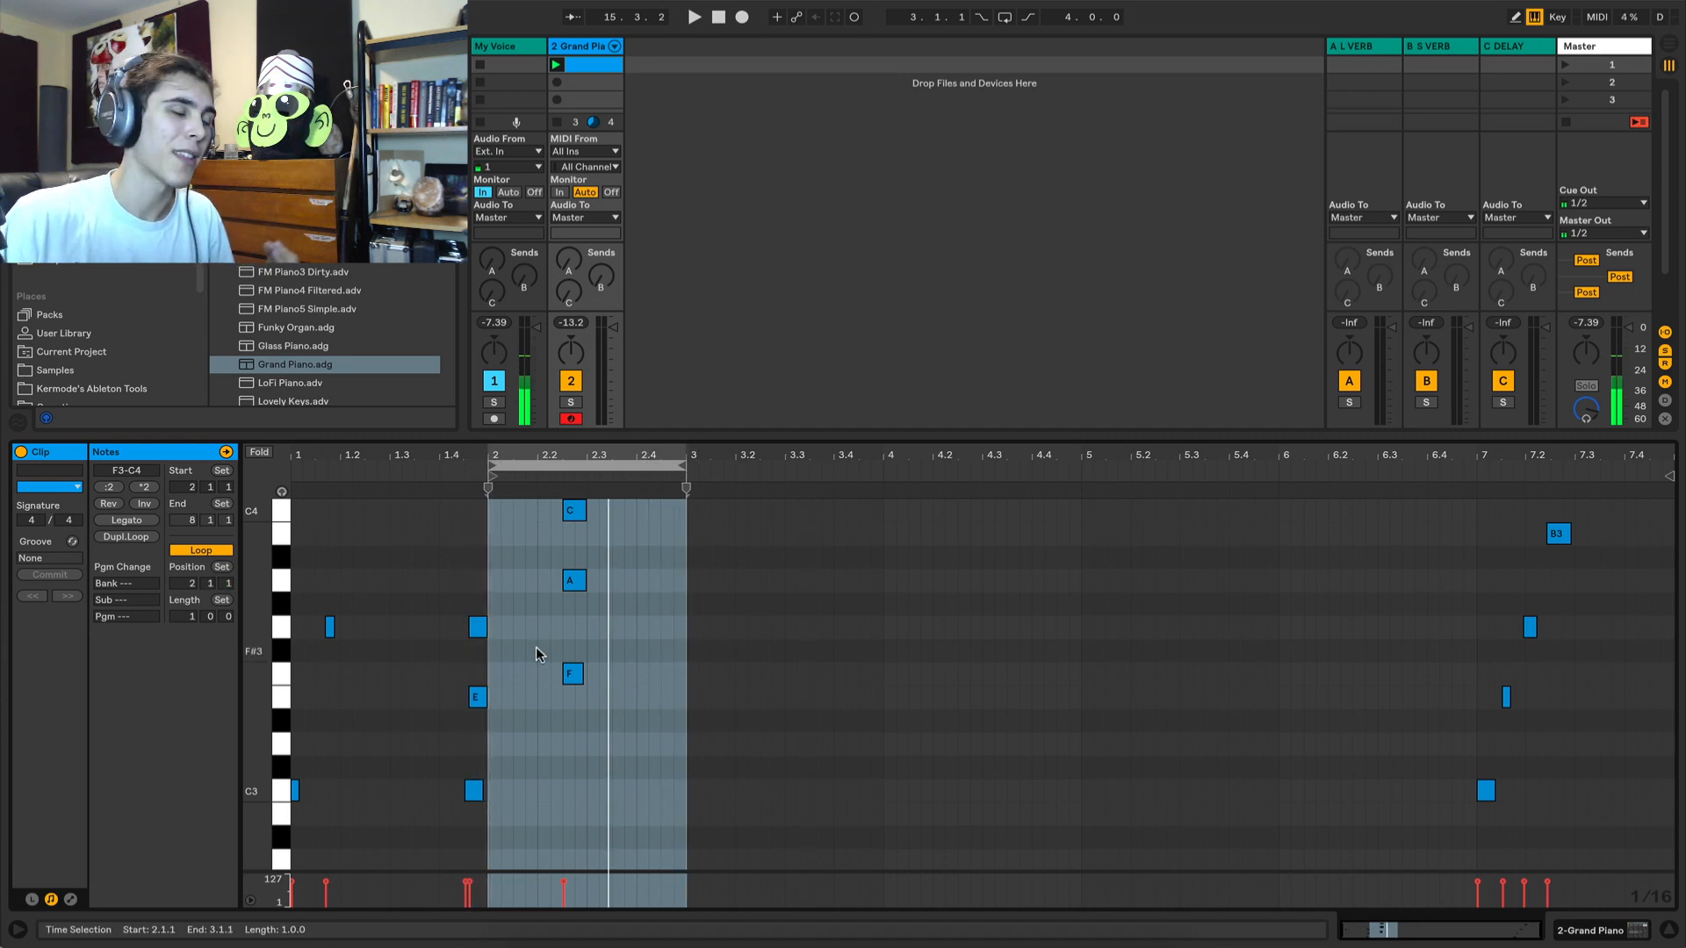
pyautogui.moveTo(545, 442); pyautogui.dragTo(592, 636)
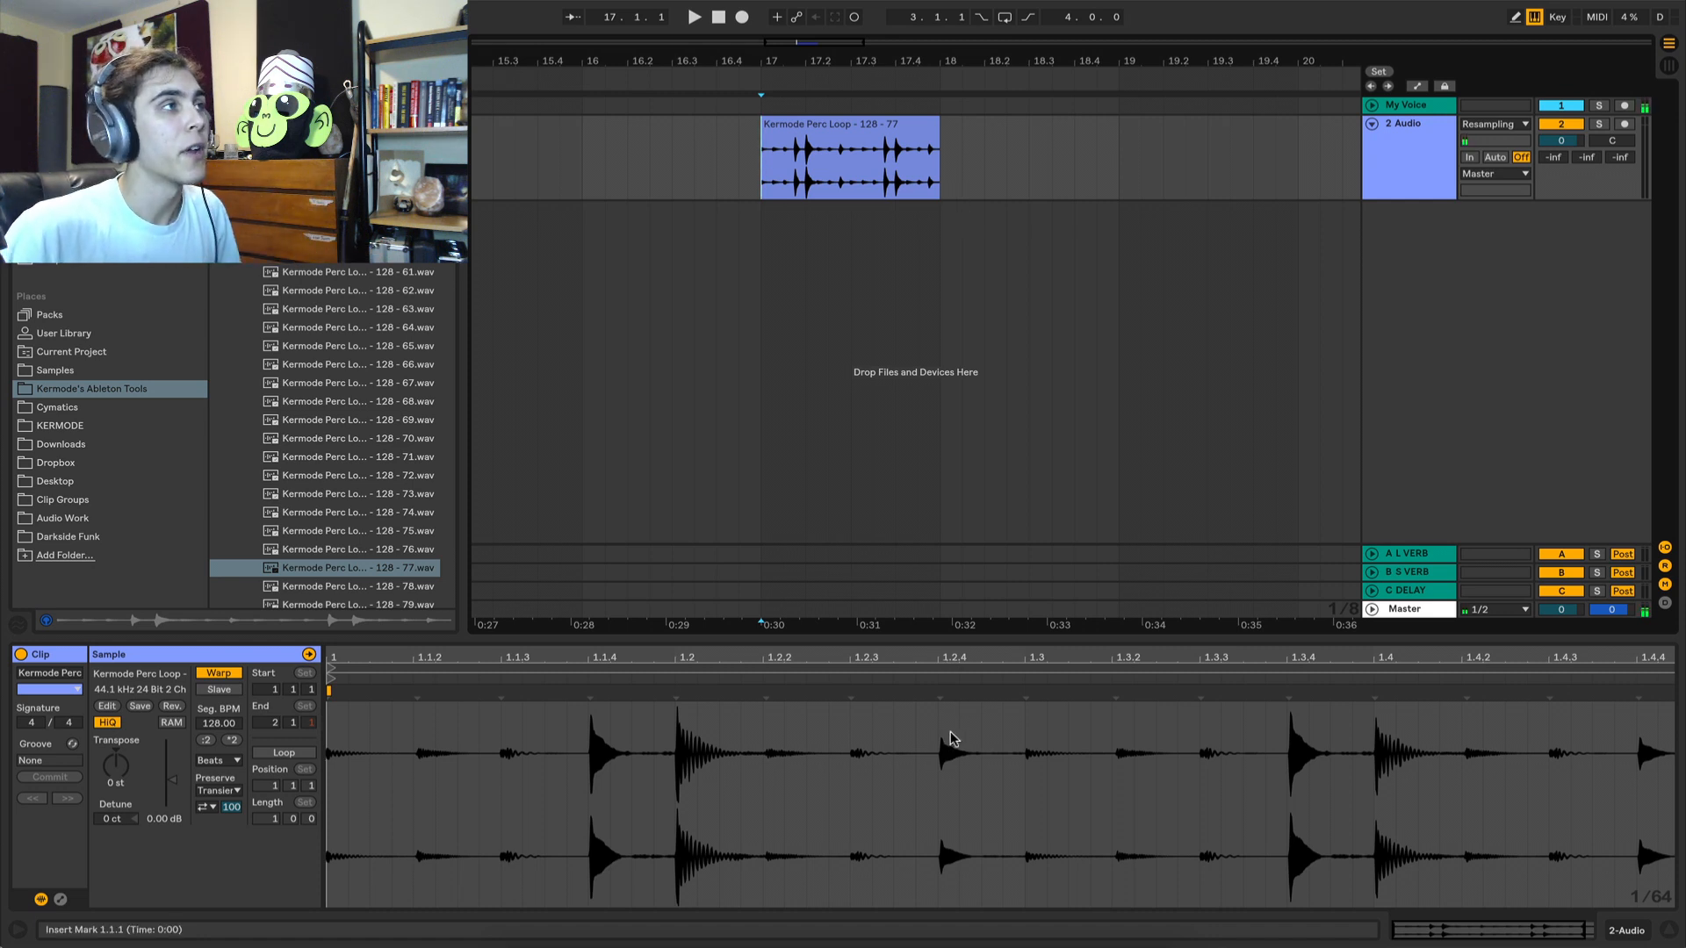
# Split out the percussion loop's section from 17.2.1 to 17.2.3 and deactivate that piece.
pyautogui.moveTo(809, 60); pyautogui.dragTo(851, 162)
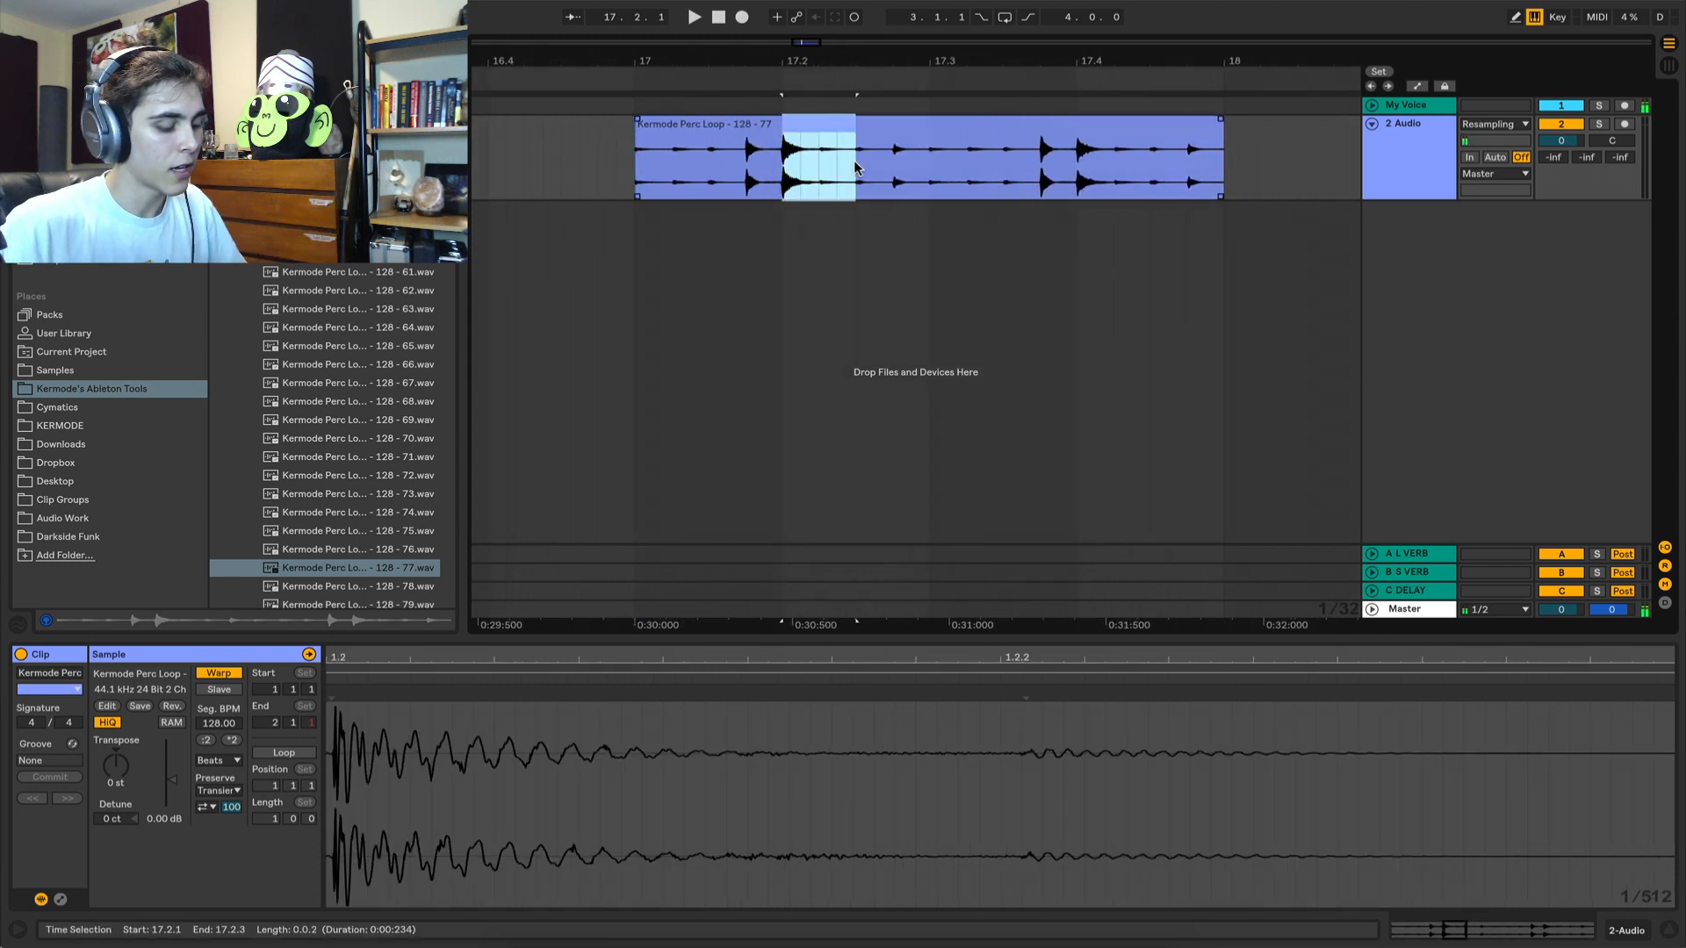
pyautogui.hotkey('ctrl', 'e')
pyautogui.press('0')
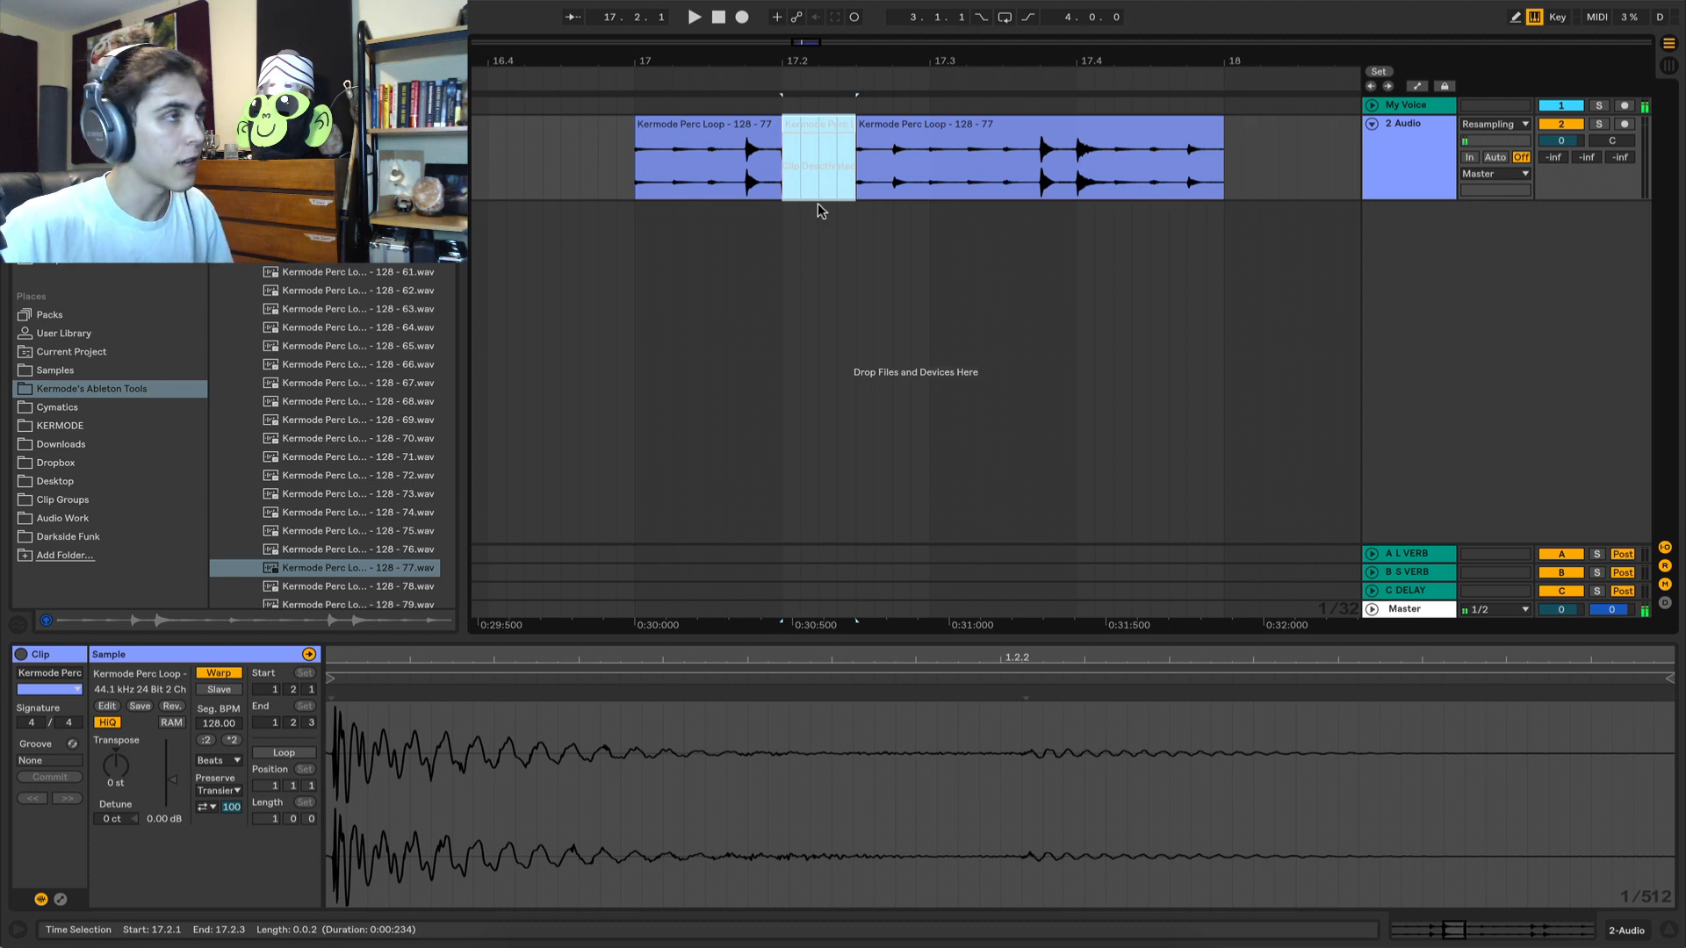
# Undo the deactivation and the split of the percussion loop, and clear the time selection.
pyautogui.hotkey('ctrl', 'z')
pyautogui.hotkey('ctrl', 'z')
pyautogui.moveTo(639, 124)
pyautogui.mouseDown()
pyautogui.moveTo(823, 133)
pyautogui.moveTo(952, 117)
pyautogui.moveTo(617, 136)
pyautogui.mouseUp()
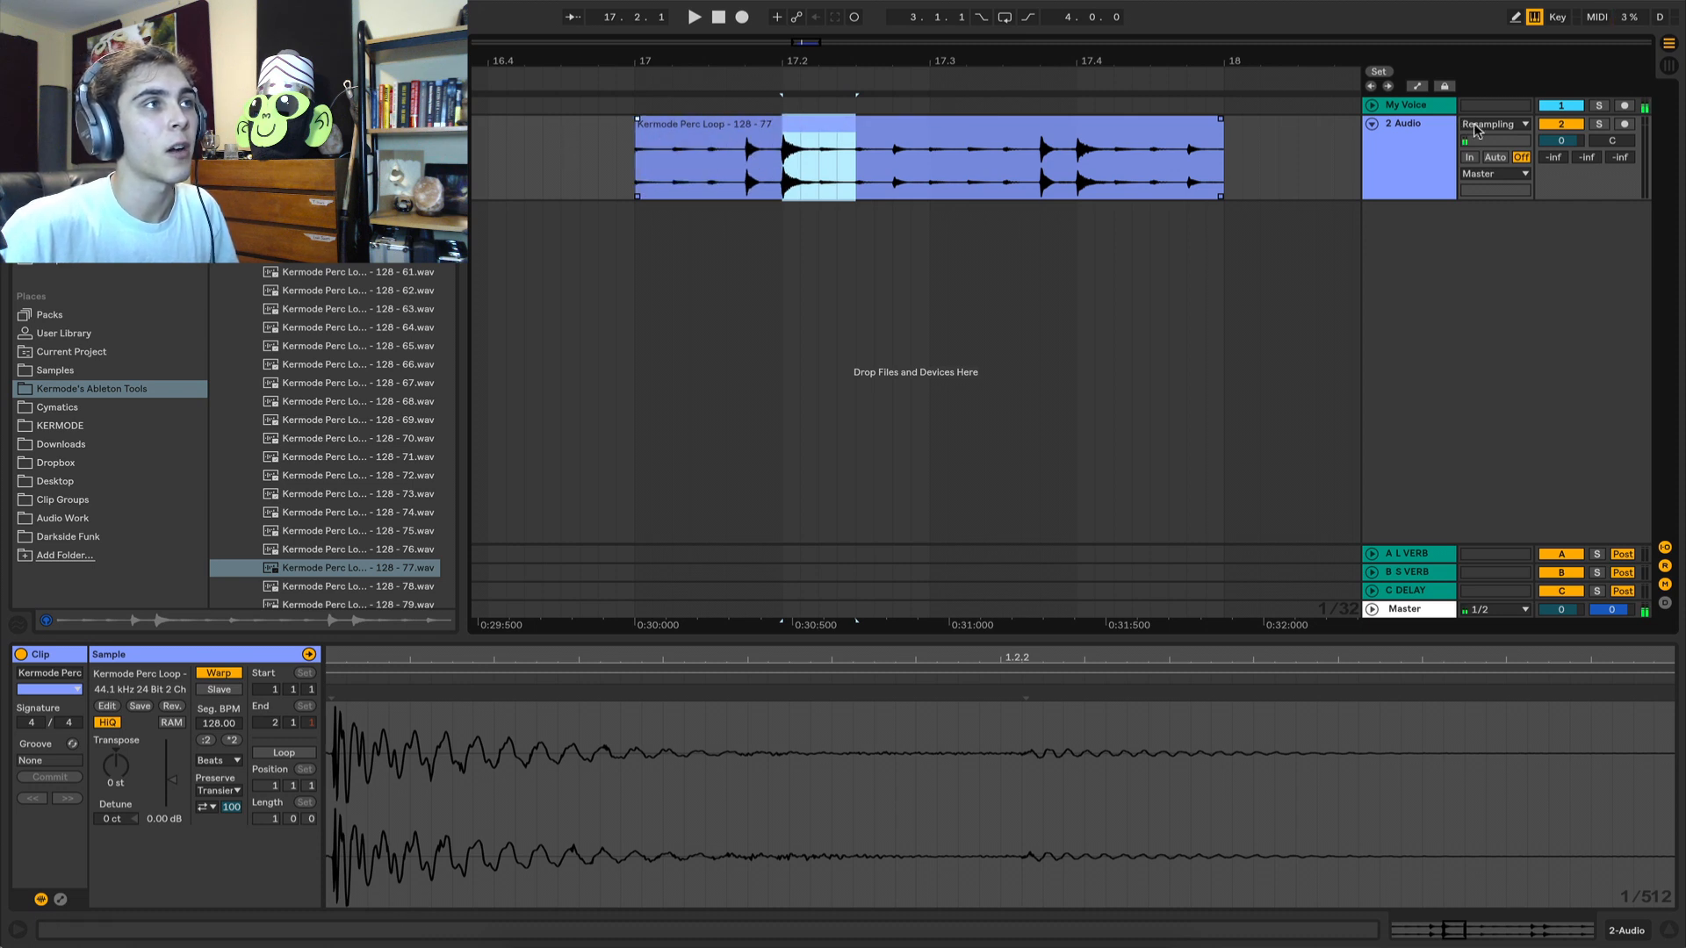
pyautogui.click(1475, 128)
pyautogui.click(1187, 183)
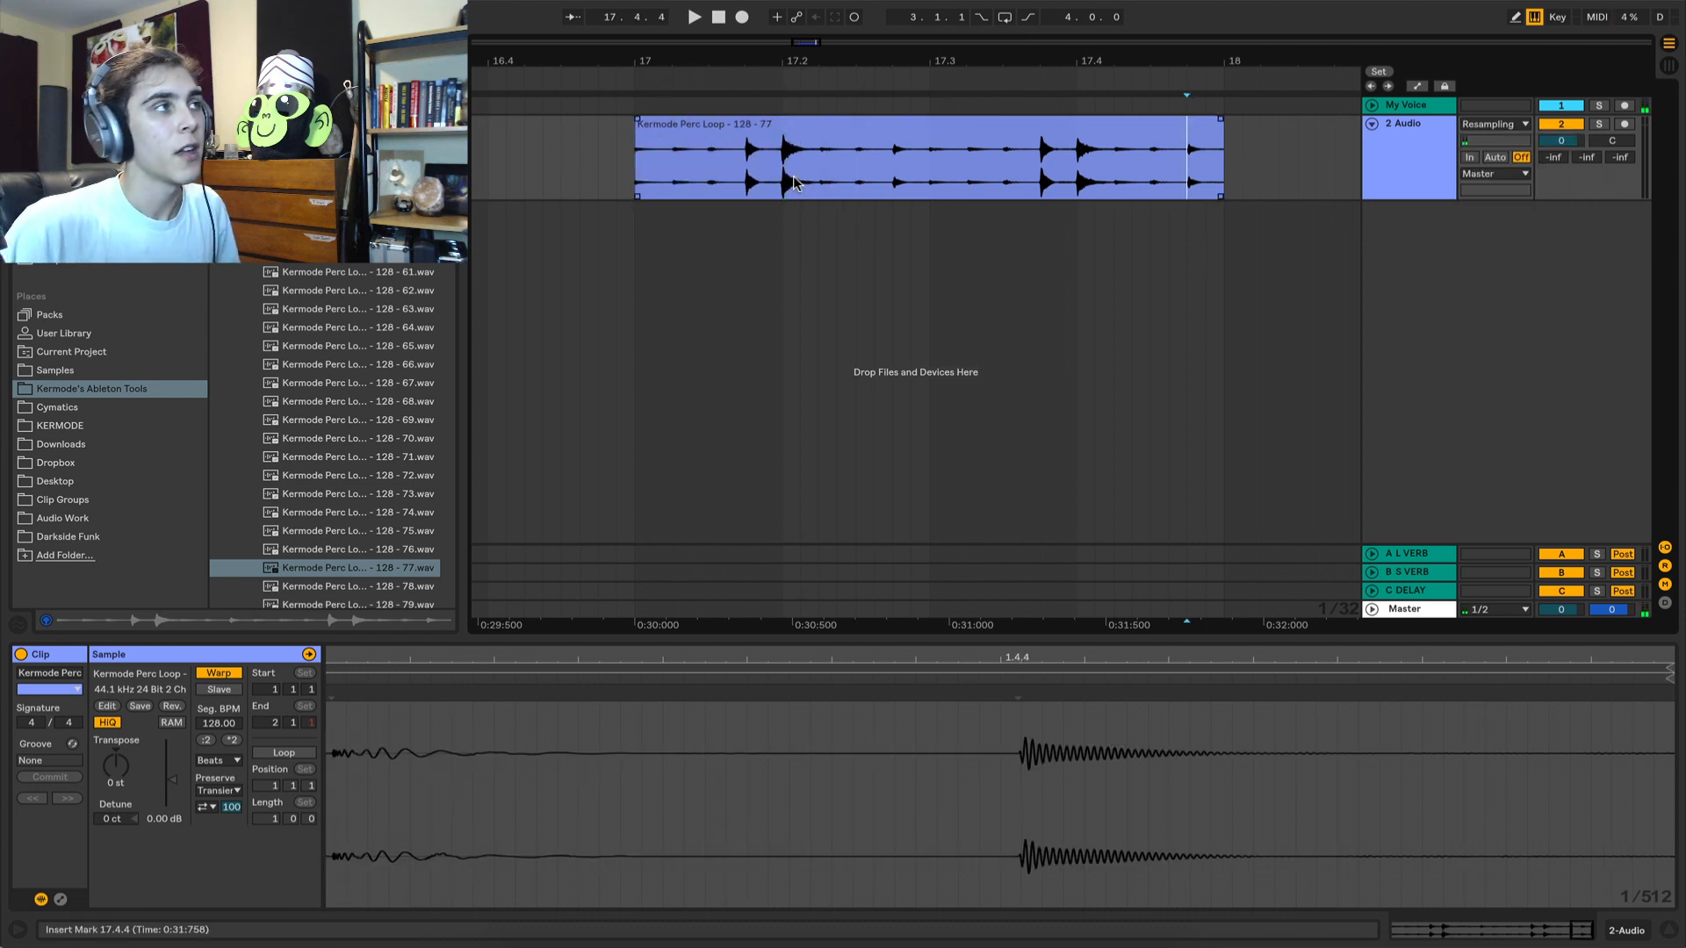
# Split out the percussion hit starting at 17.2.1 as its own piece and reverse it.
pyautogui.moveTo(778, 176); pyautogui.dragTo(864, 154)
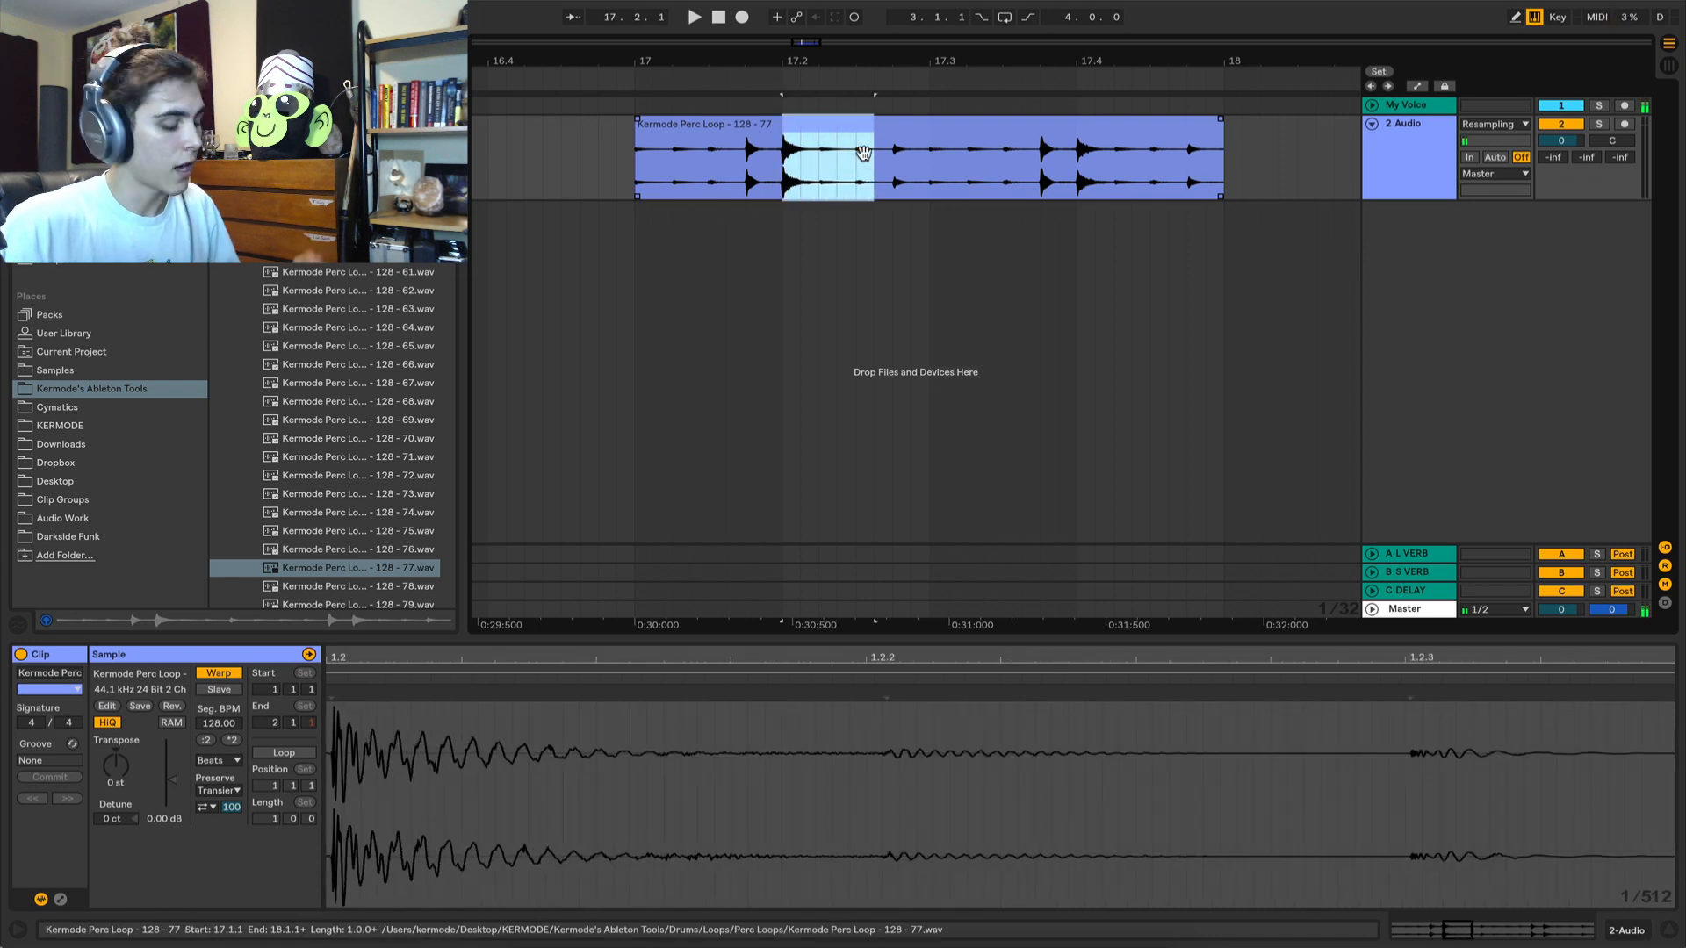
pyautogui.press('super+e')
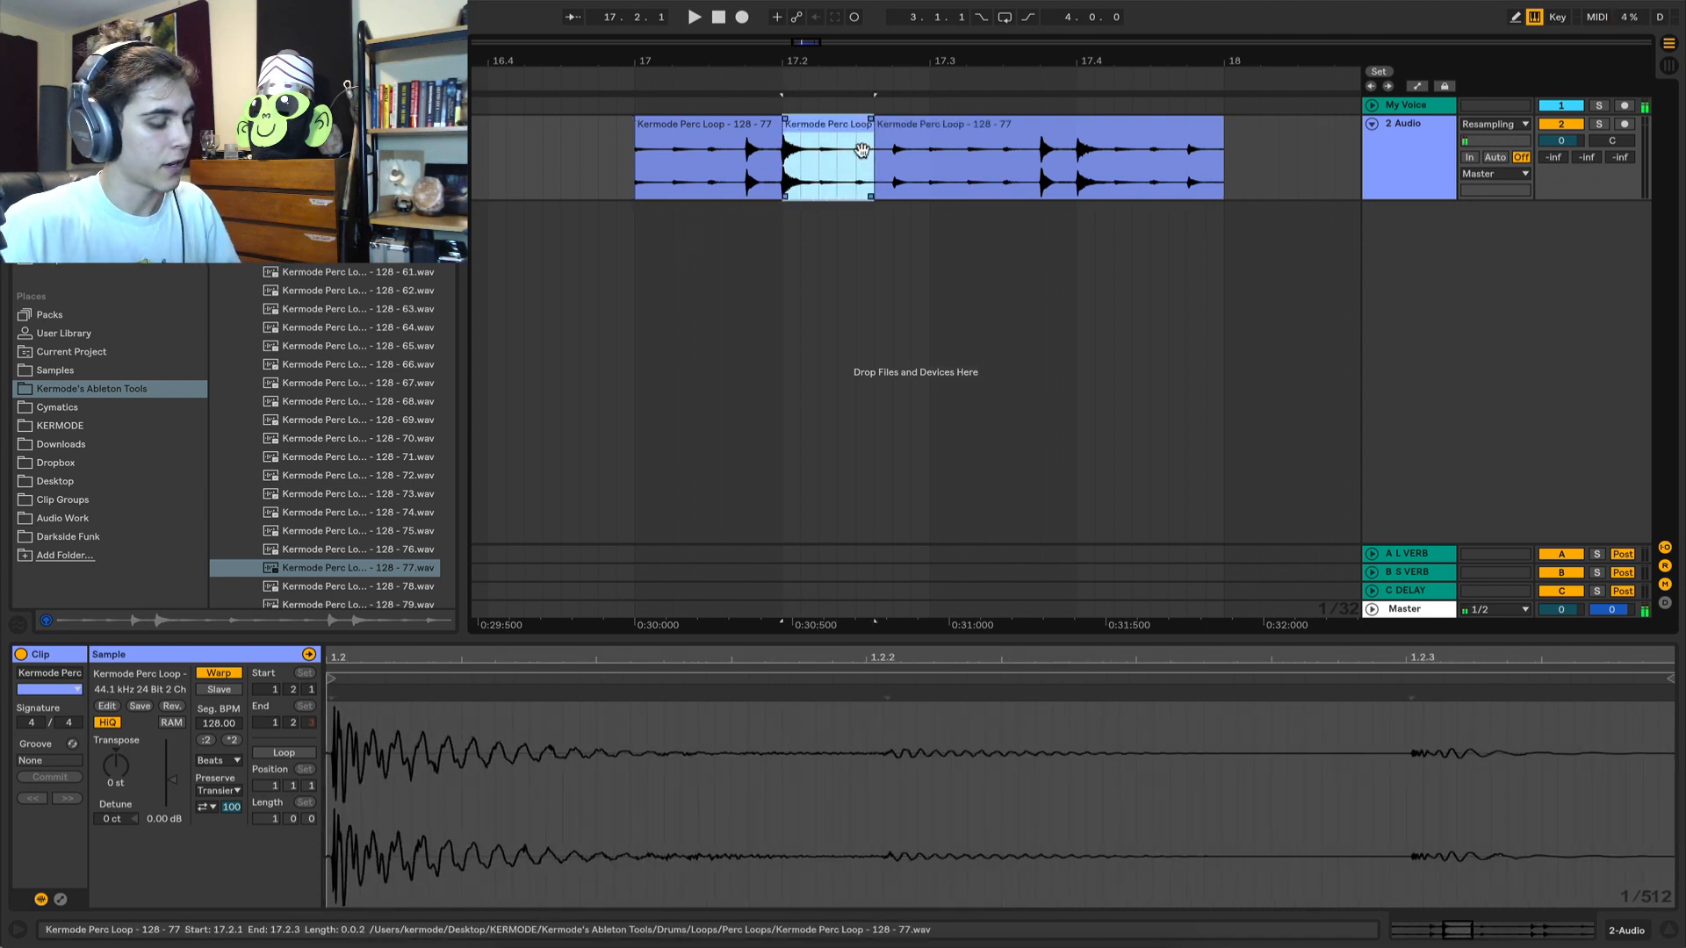
pyautogui.moveTo(861, 150); pyautogui.dragTo(860, 162)
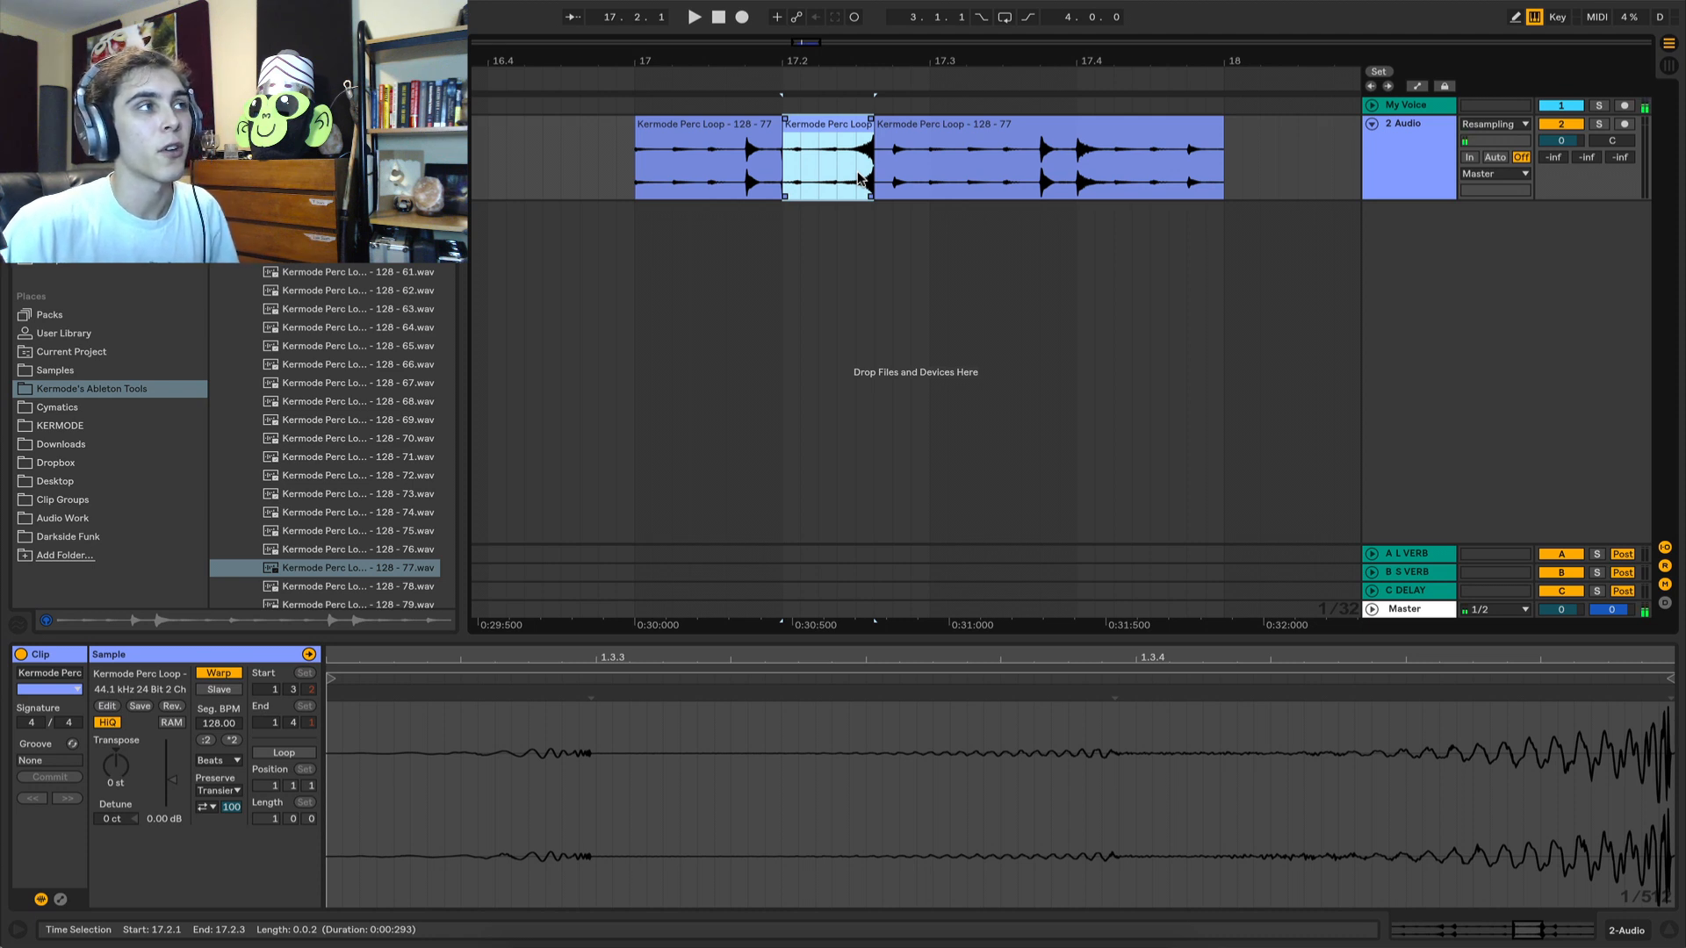
pyautogui.moveTo(860, 178); pyautogui.dragTo(933, 167)
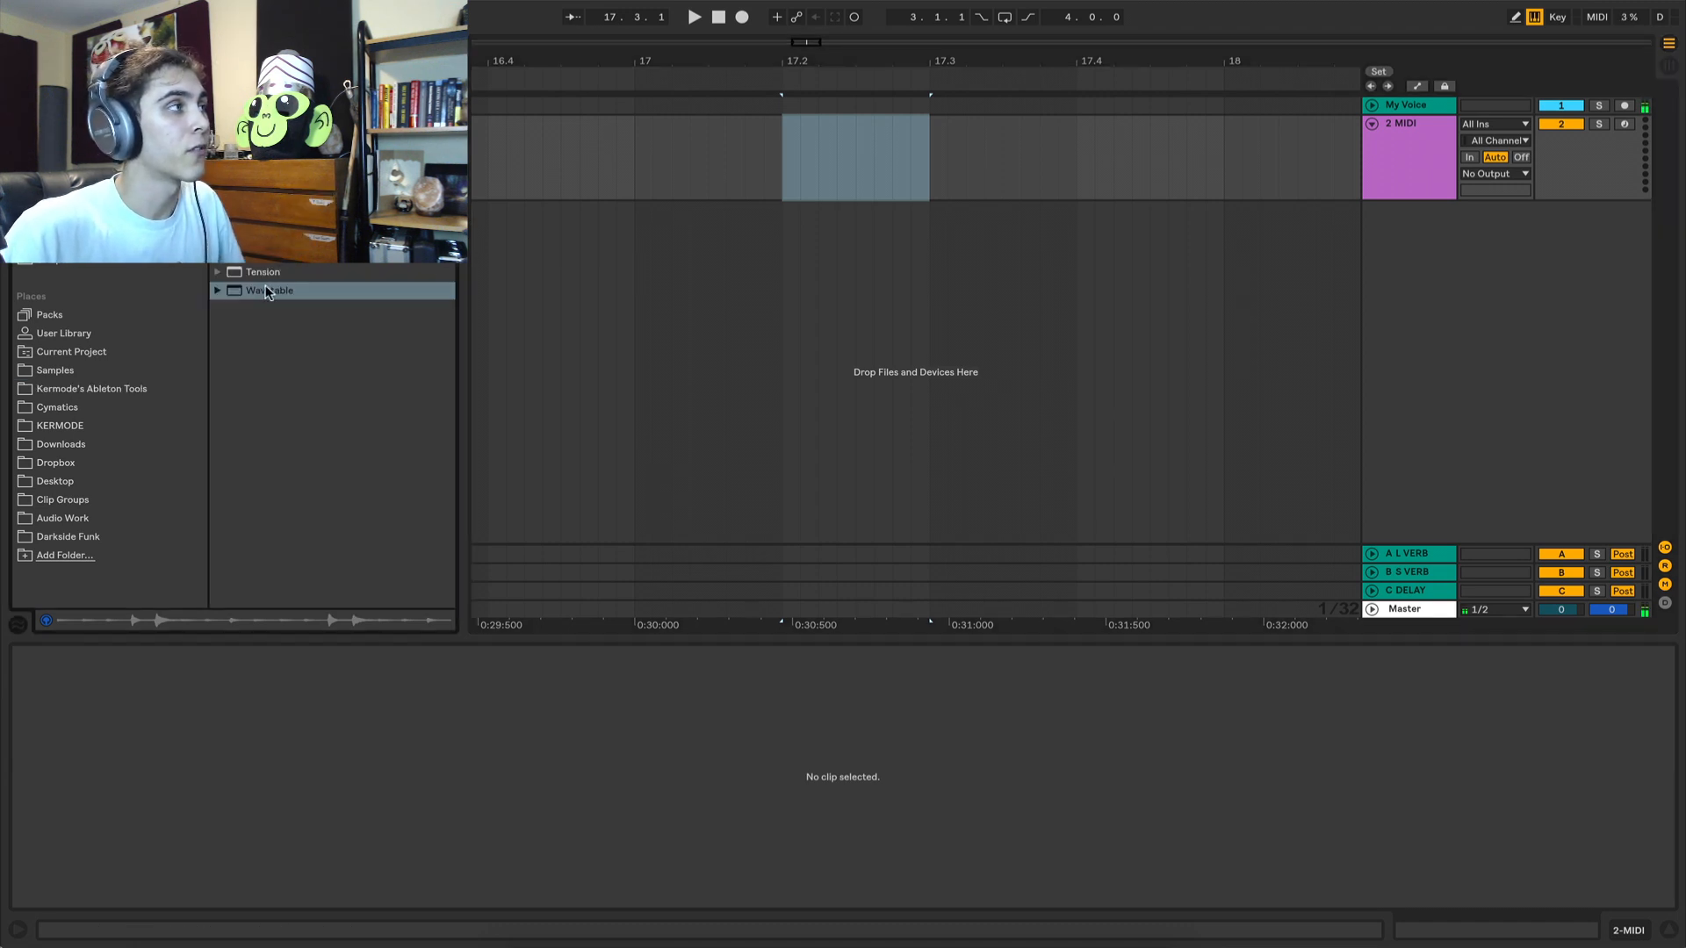
# Load the Wavetable instrument onto the second MIDI track.
pyautogui.moveTo(263, 290); pyautogui.dragTo(872, 167)
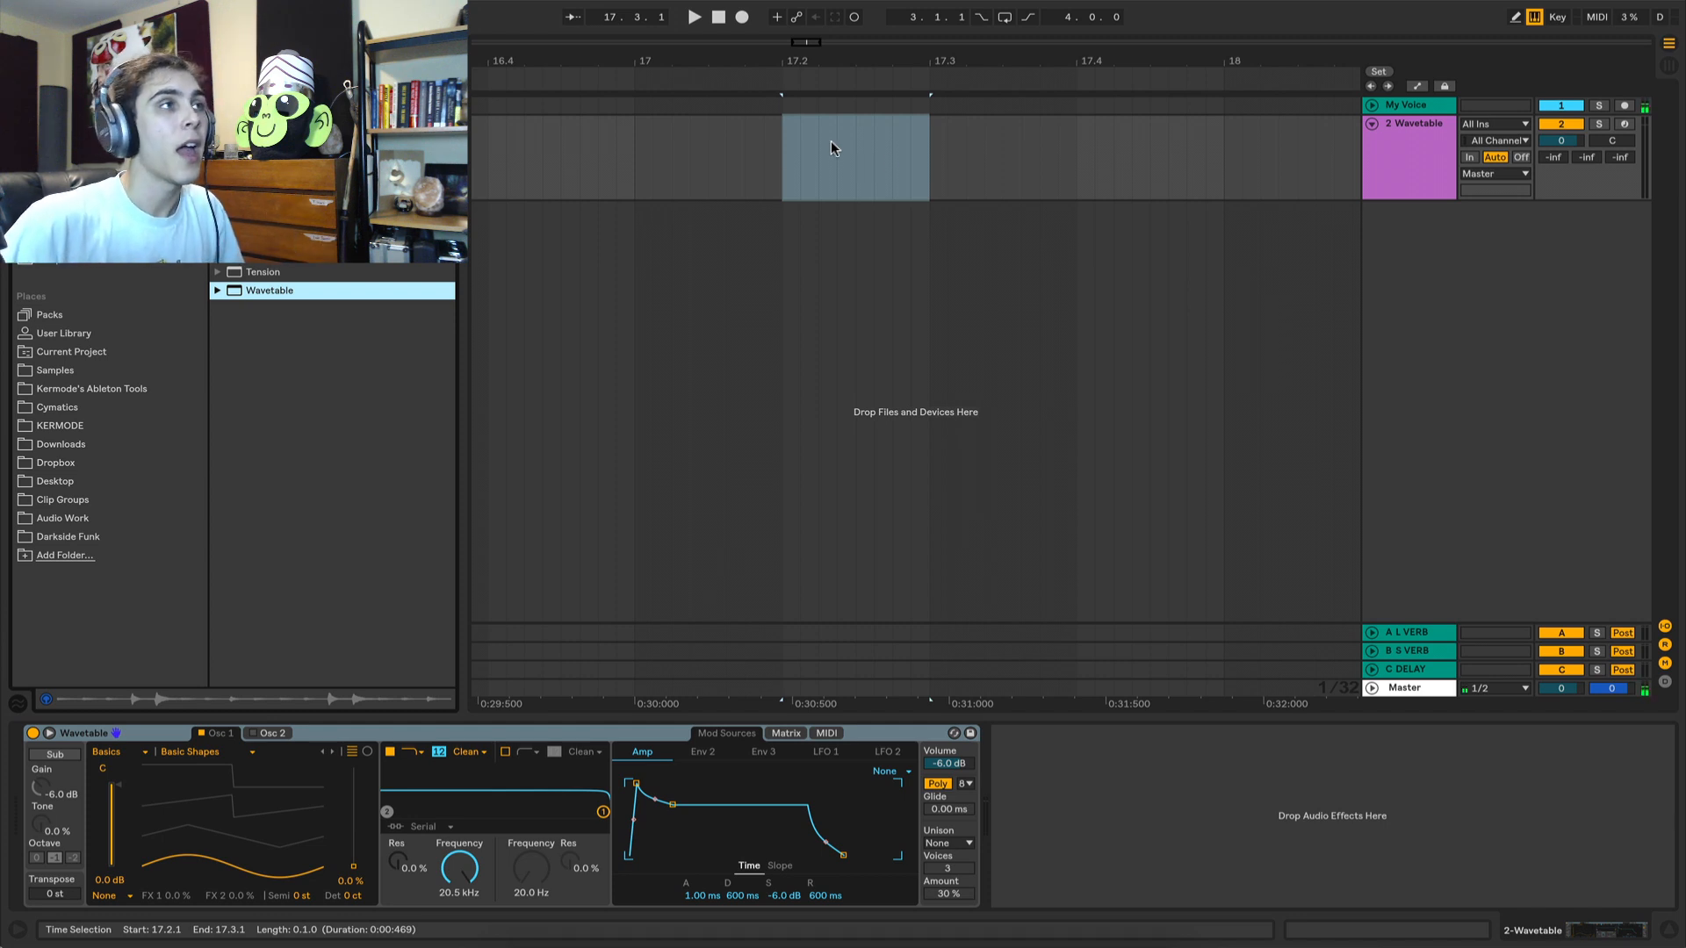
# Arm the Wavetable track for recording and set oscillator 1's wavetable to Saw Harmonics.
pyautogui.click(1625, 125)
pyautogui.click(1625, 125)
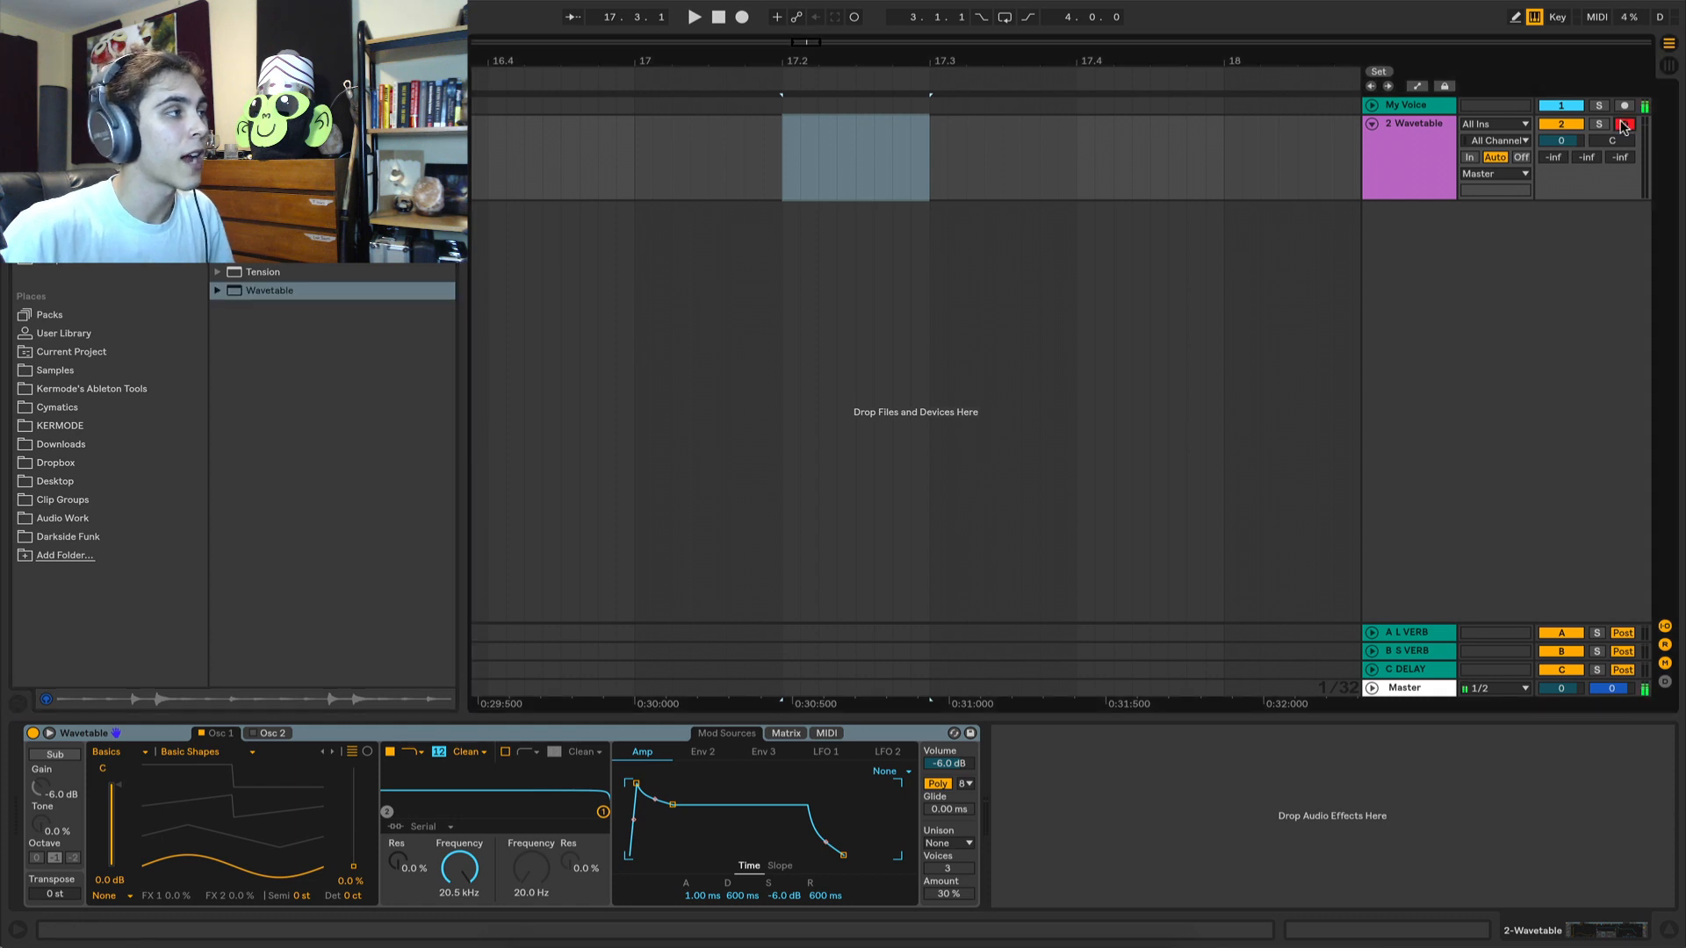
pyautogui.click(211, 752)
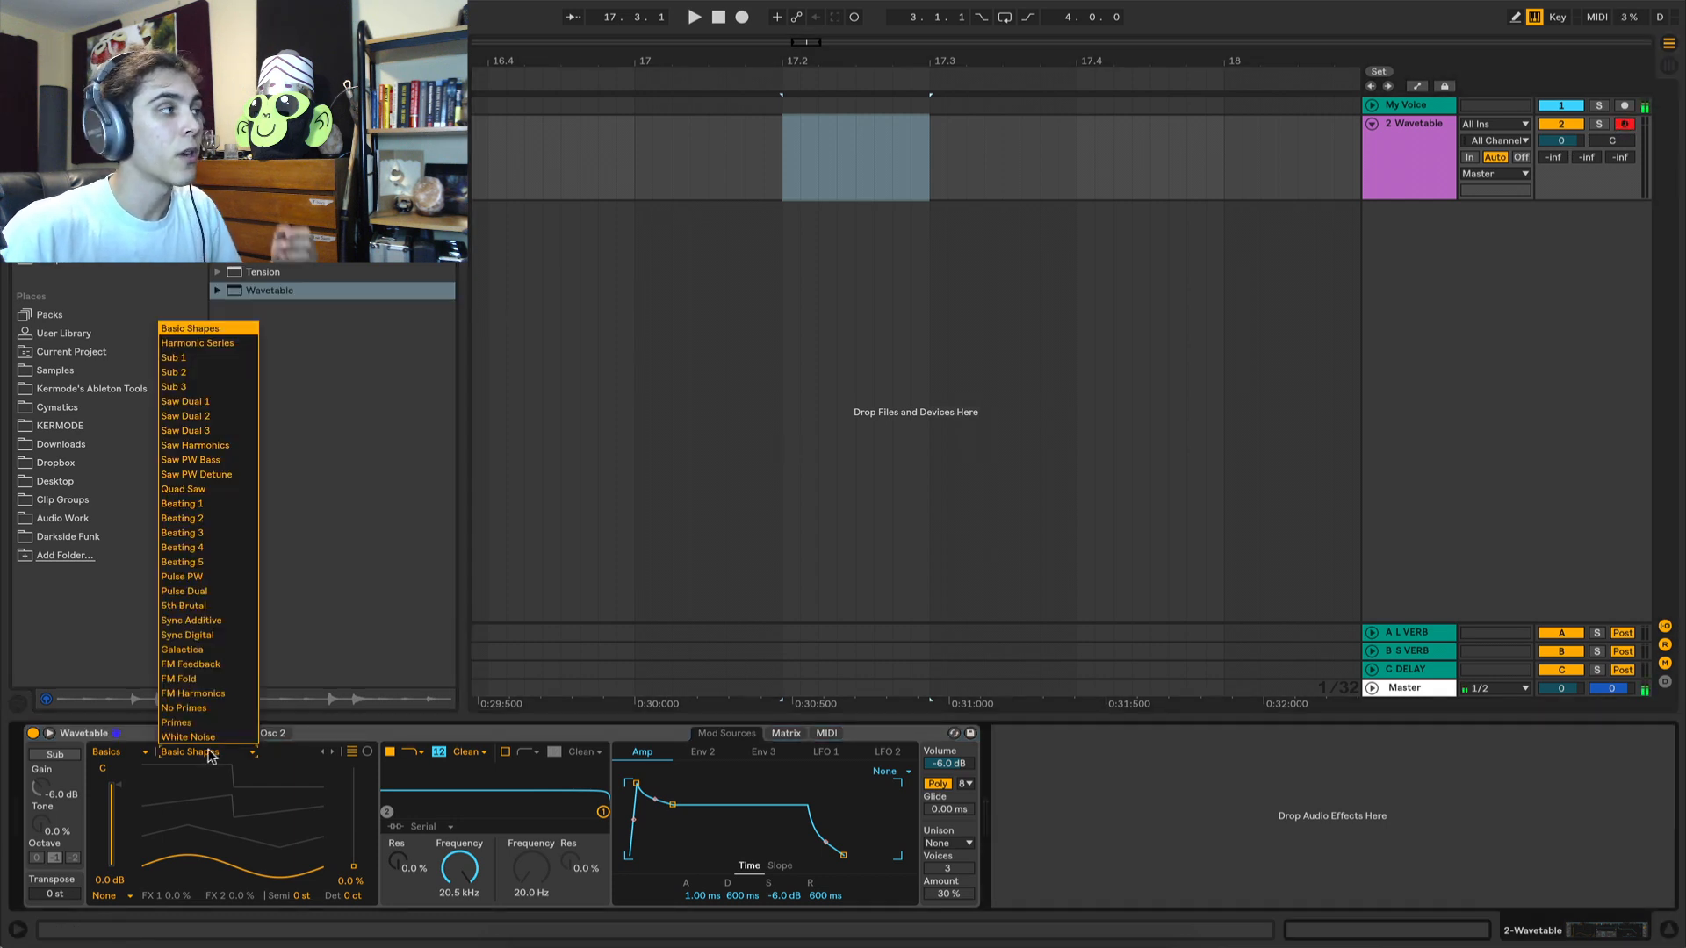
pyautogui.click(204, 446)
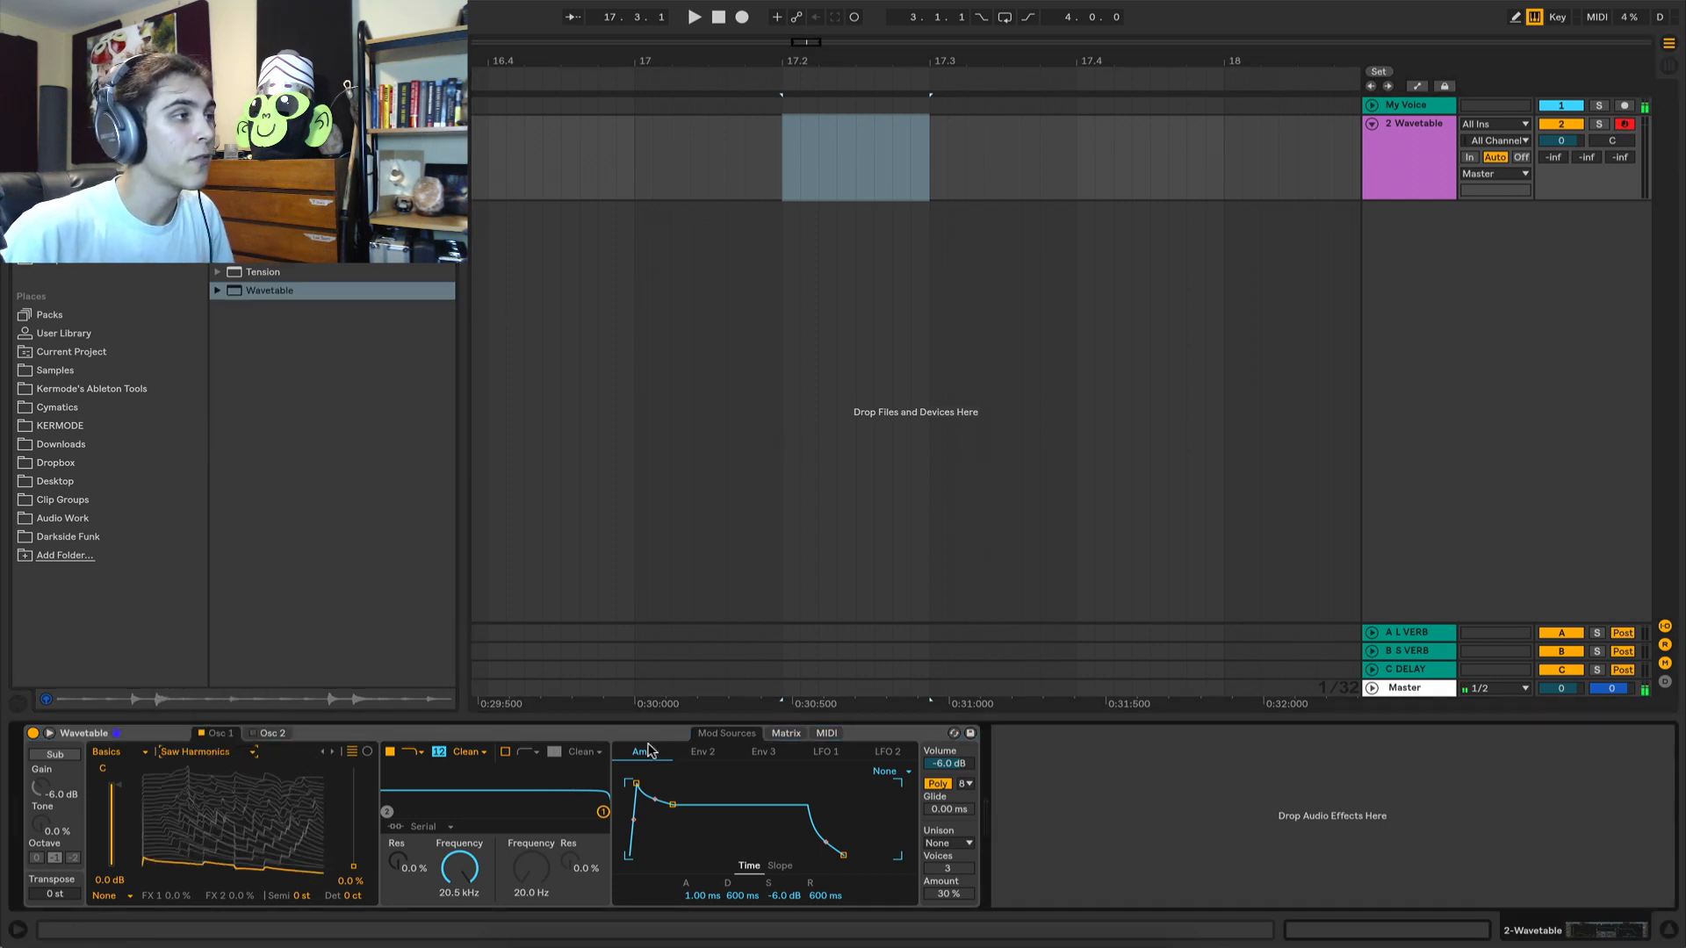
# In Wavetable's enlarged expanded view, set Amp decay to 950 ms, Env 3 decay to 613 ms, LFO 1 to 2.13 Hz and LFO 2 to 30 Hz.
pyautogui.click(49, 732)
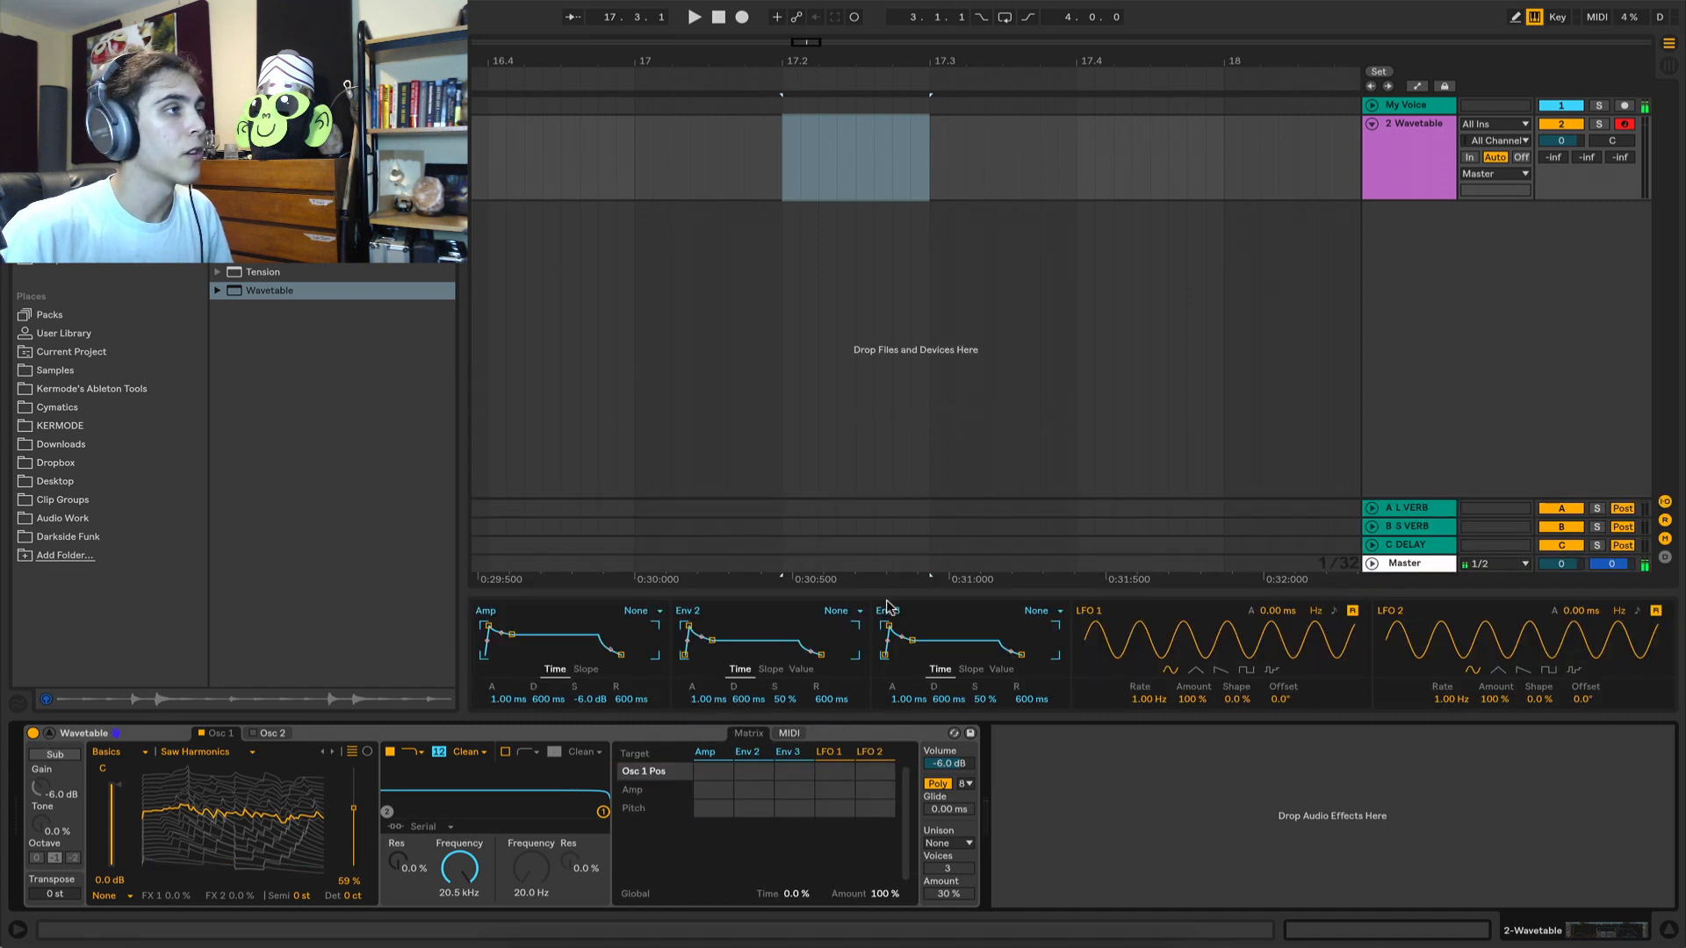
pyautogui.moveTo(885, 588); pyautogui.dragTo(878, 397)
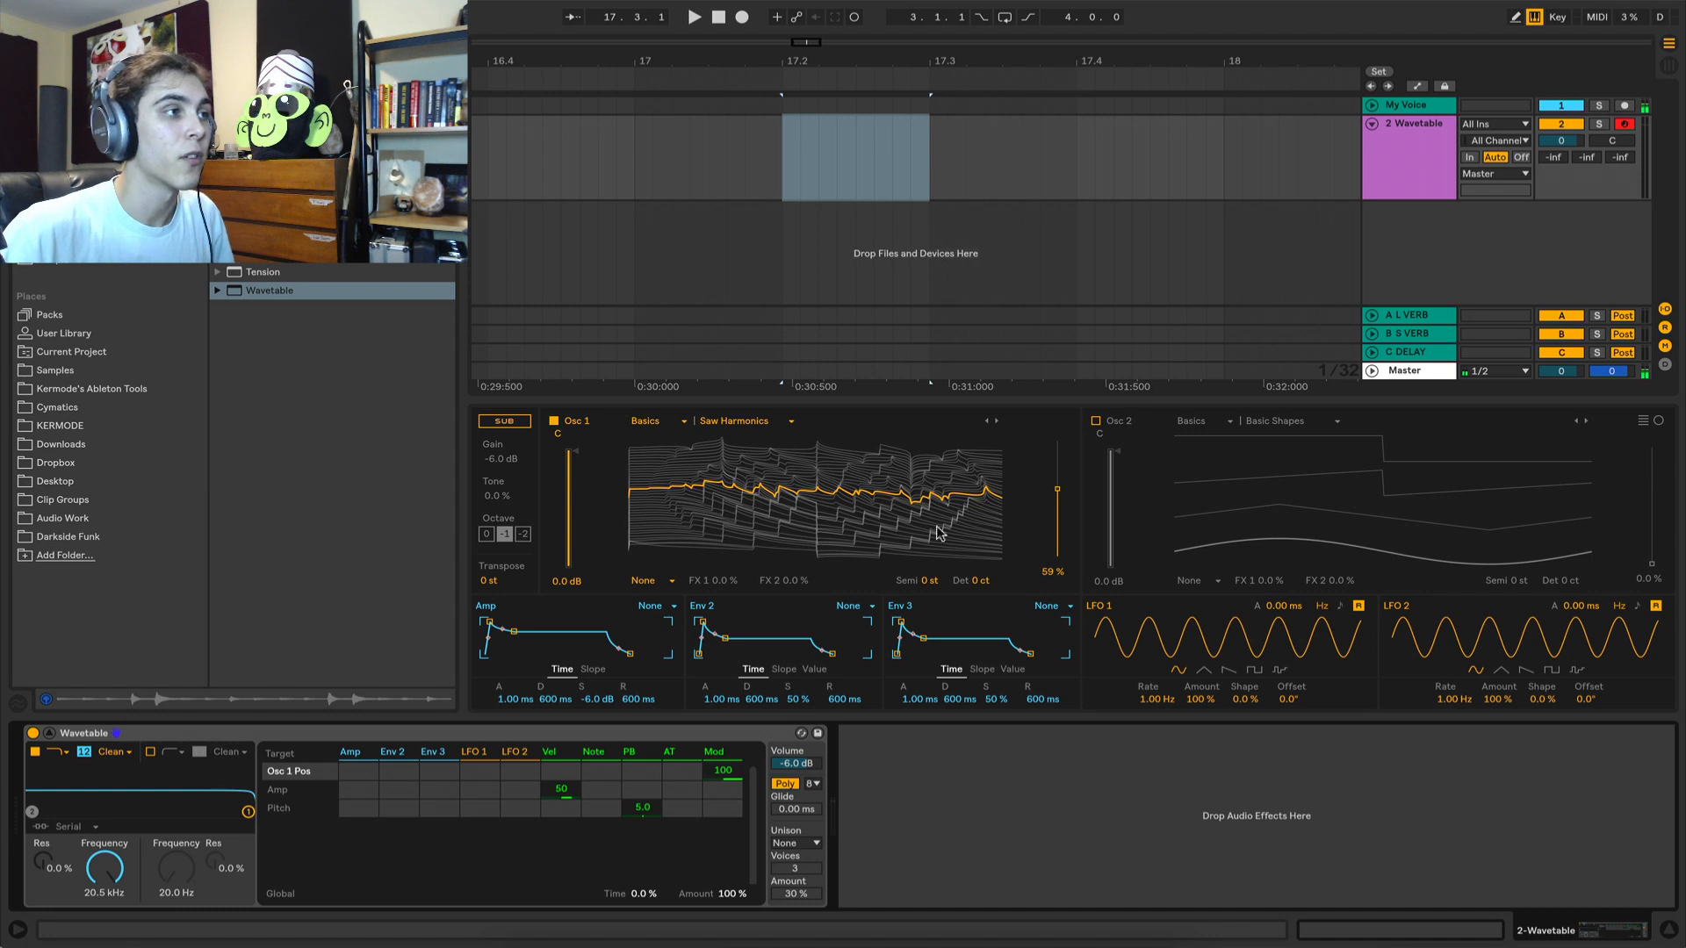
pyautogui.moveTo(959, 645); pyautogui.dragTo(962, 645)
pyautogui.moveTo(548, 636); pyautogui.dragTo(552, 636)
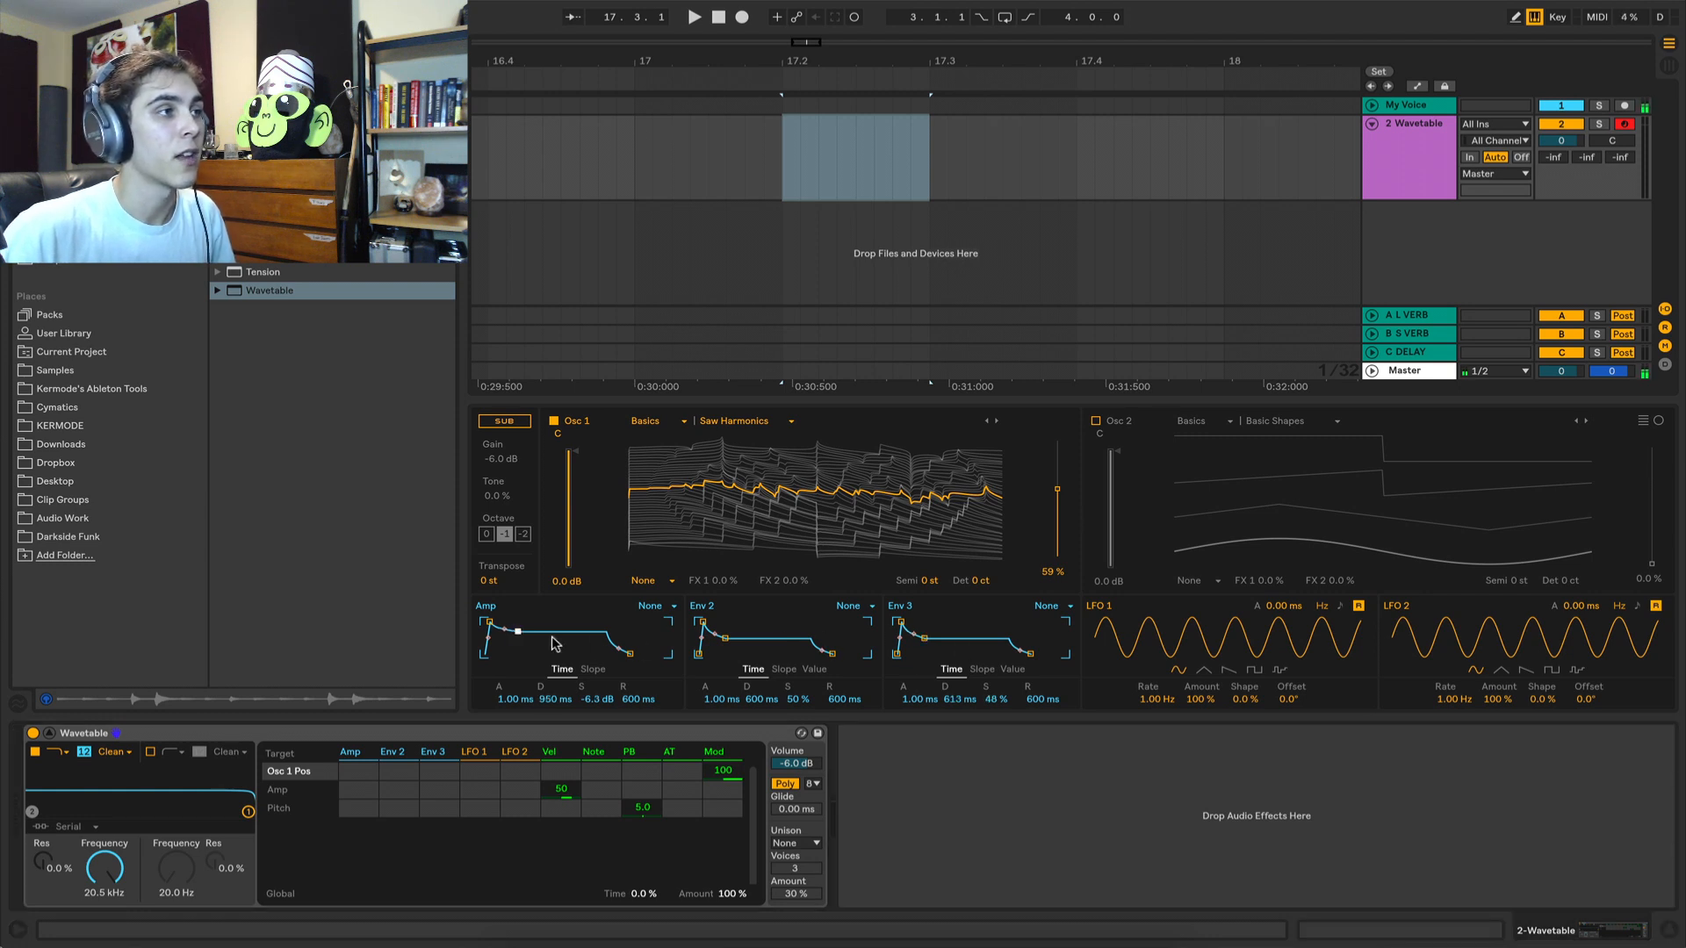
pyautogui.moveTo(1180, 637); pyautogui.dragTo(1203, 634)
pyautogui.moveTo(1465, 625); pyautogui.dragTo(1465, 619)
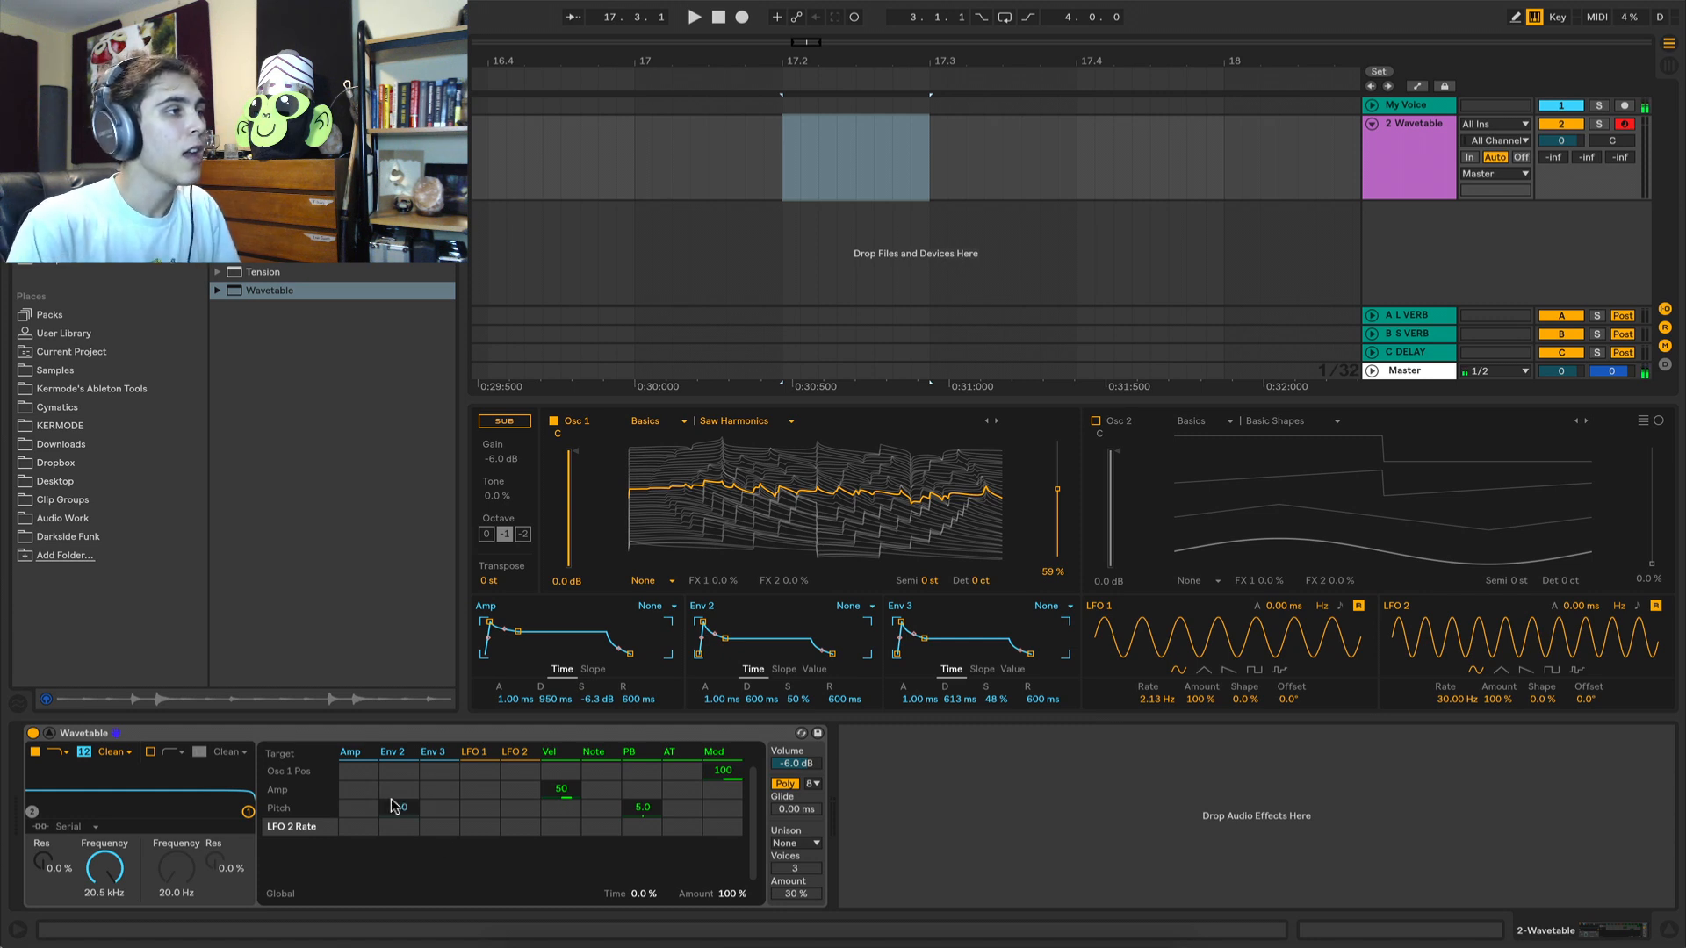
# Hot-swap the Wavetable device to the Abdominal Bass preset from its Bass presets.
pyautogui.click(801, 732)
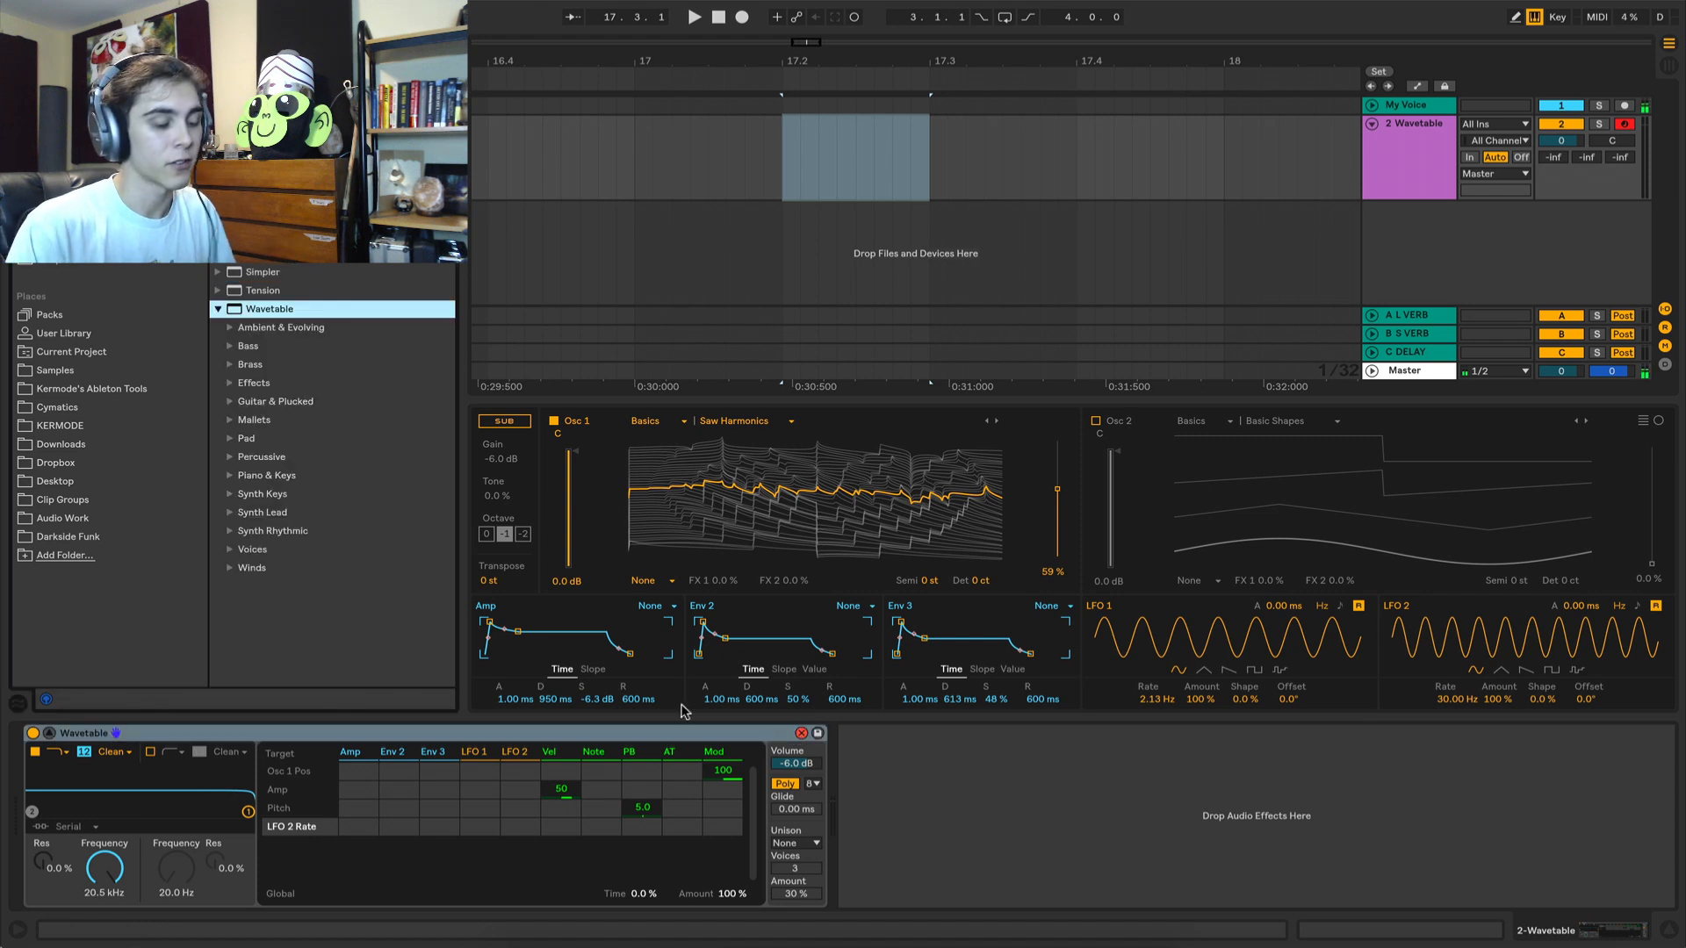
pyautogui.press('Down')
pyautogui.press('Down')
pyautogui.press('Right')
pyautogui.press('Down')
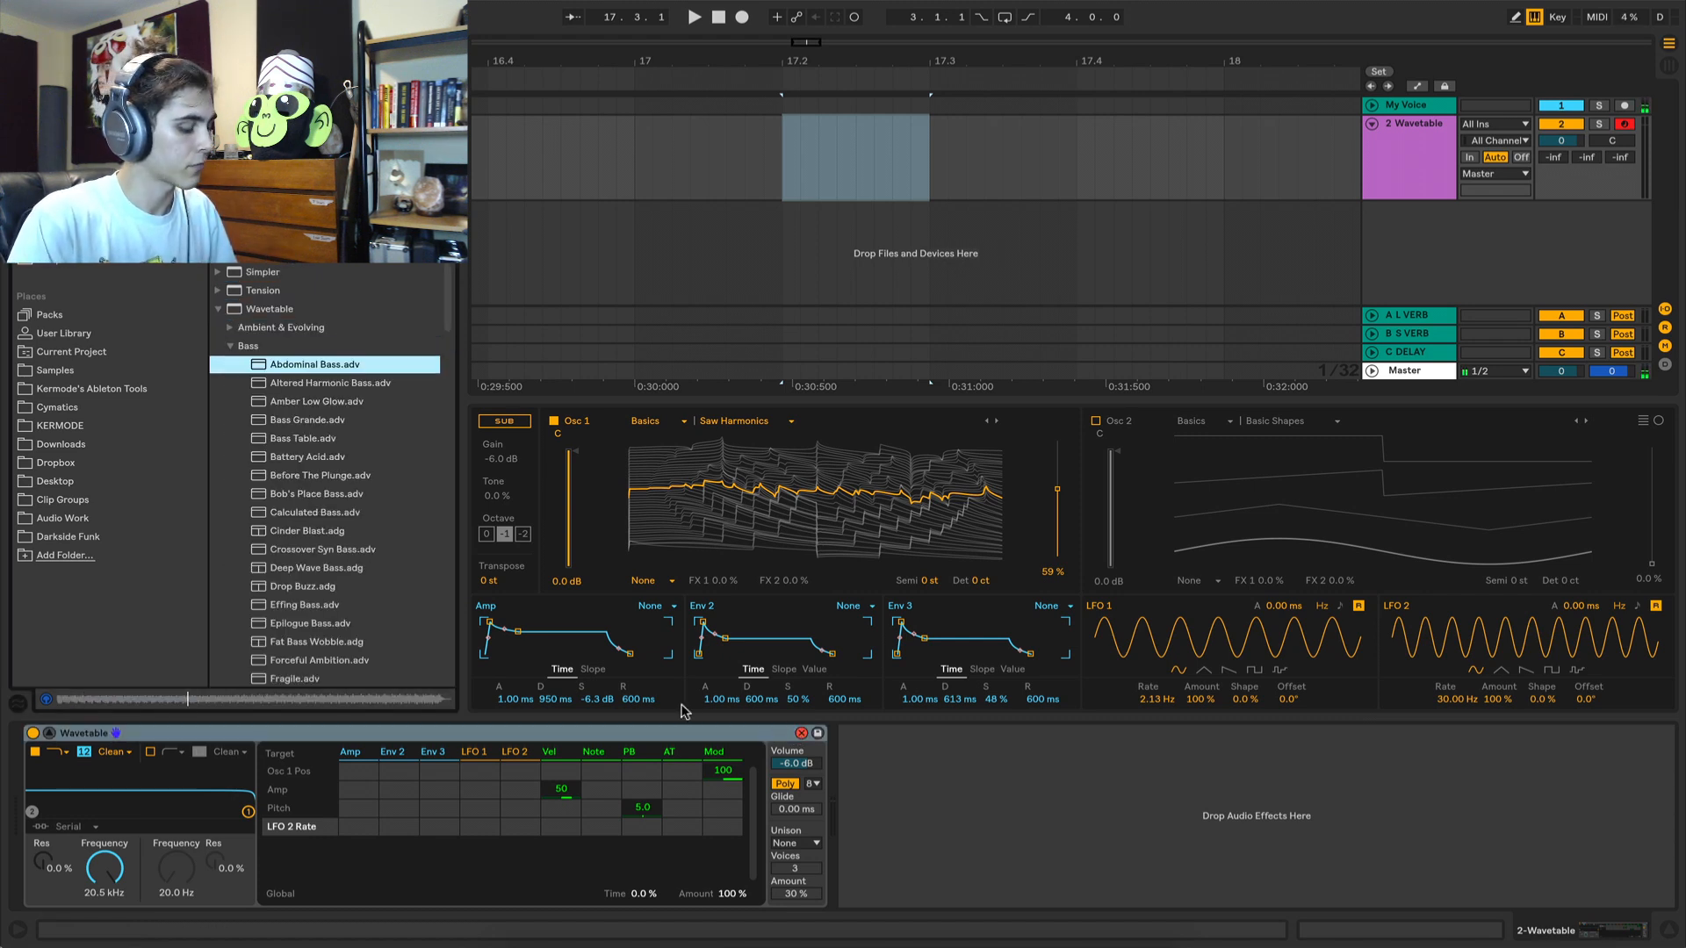
pyautogui.press('Return')
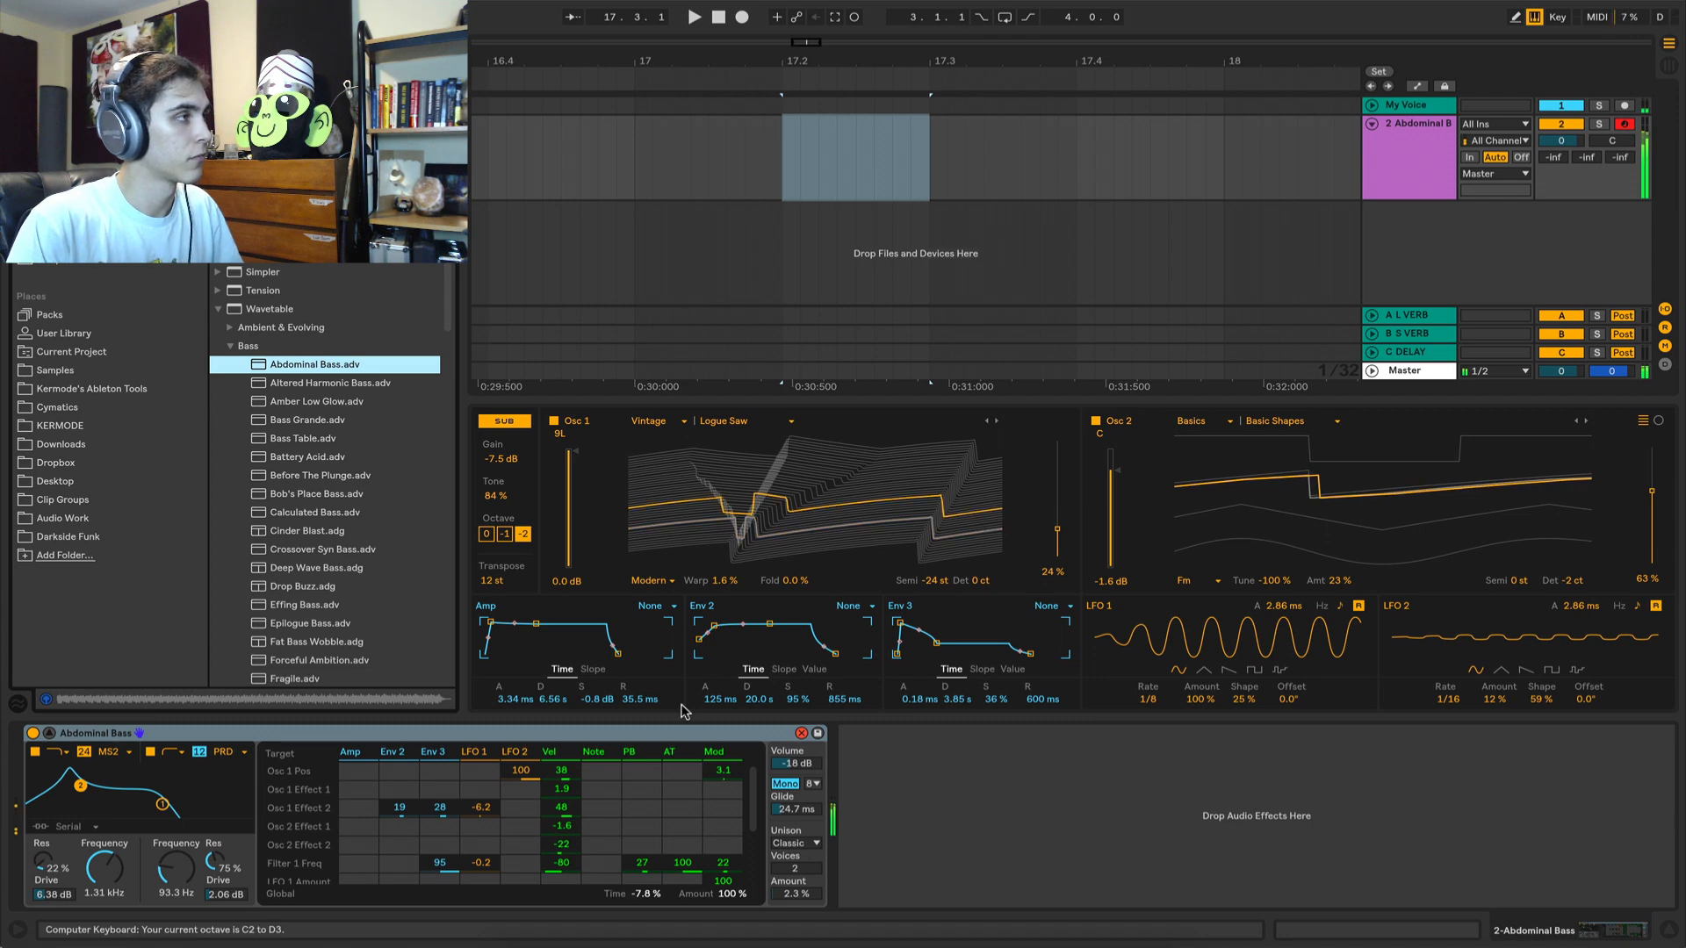
# Audition the following Bass presets in order: Altered Harmonic Bass, Amber Low Glow, Bass Grande, Bass Table and Battery Acid.
pyautogui.press('Down')
pyautogui.press('Return')
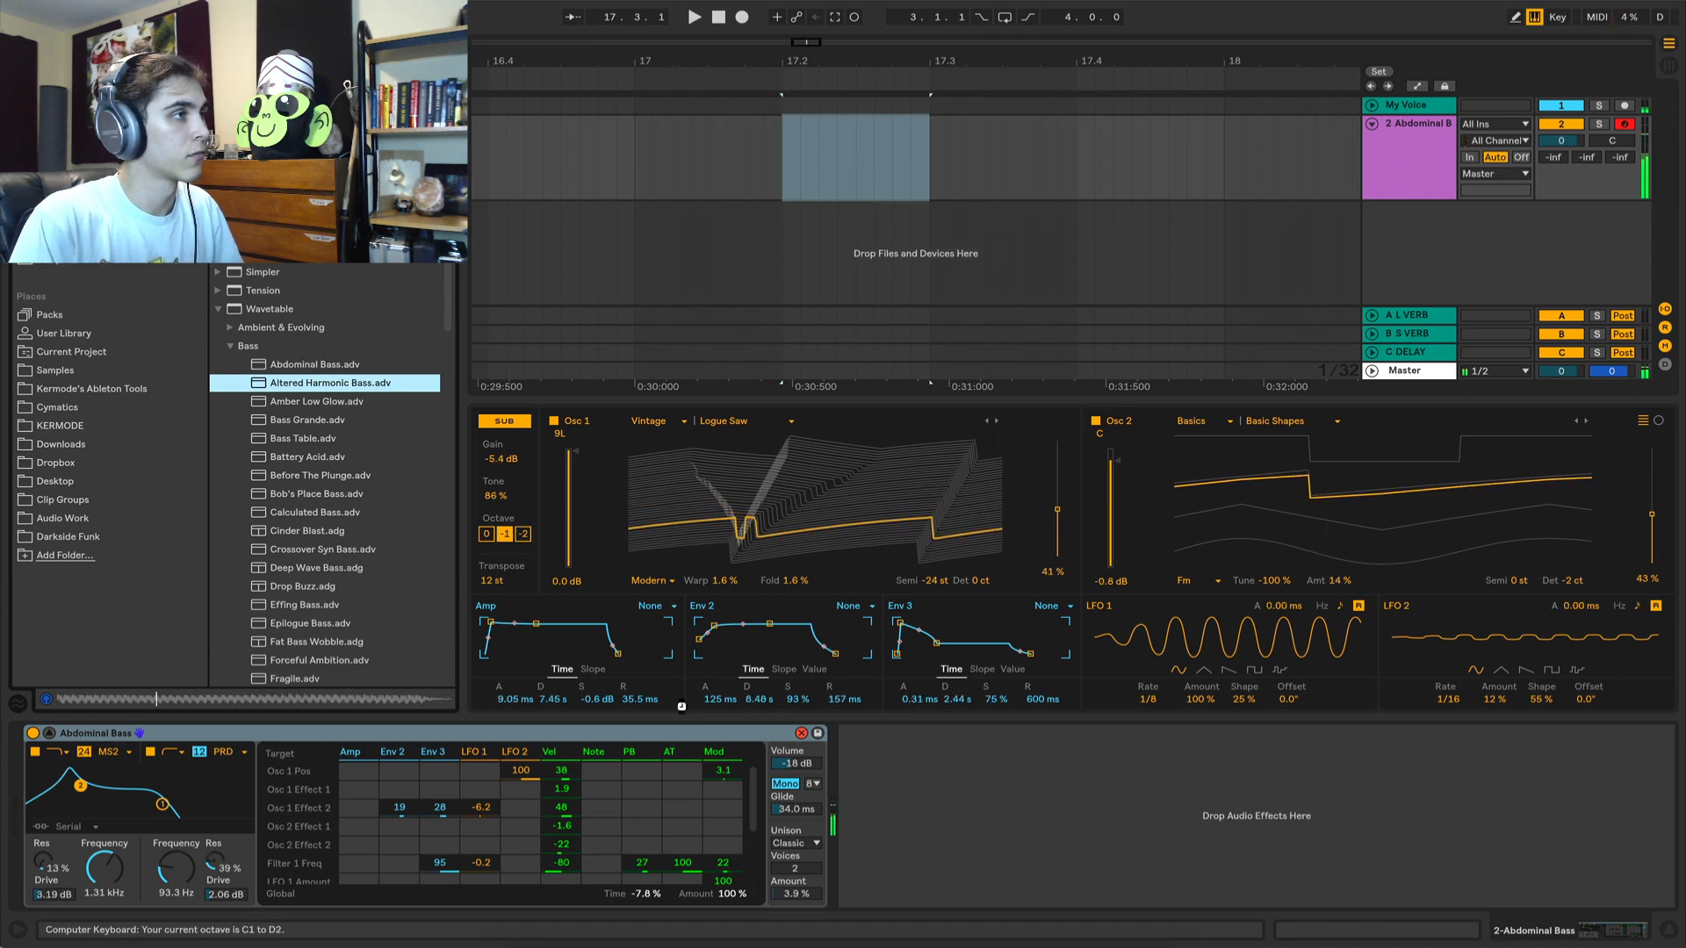
pyautogui.press('Down')
pyautogui.press('Return')
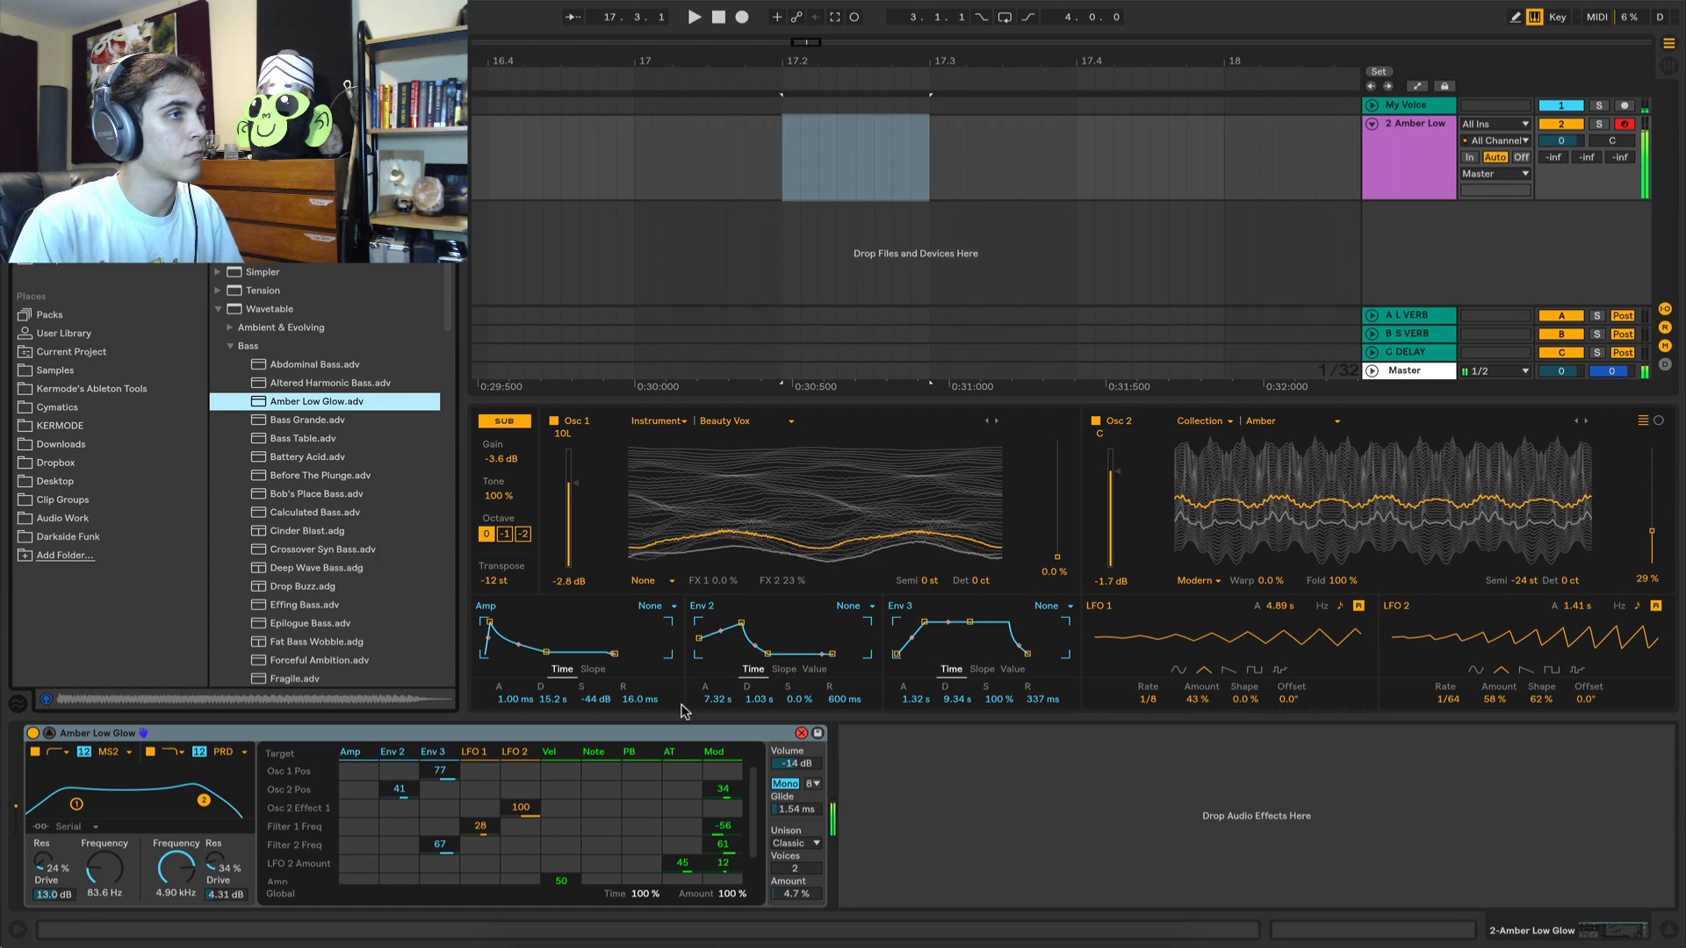
pyautogui.press('Down')
pyautogui.press('Return')
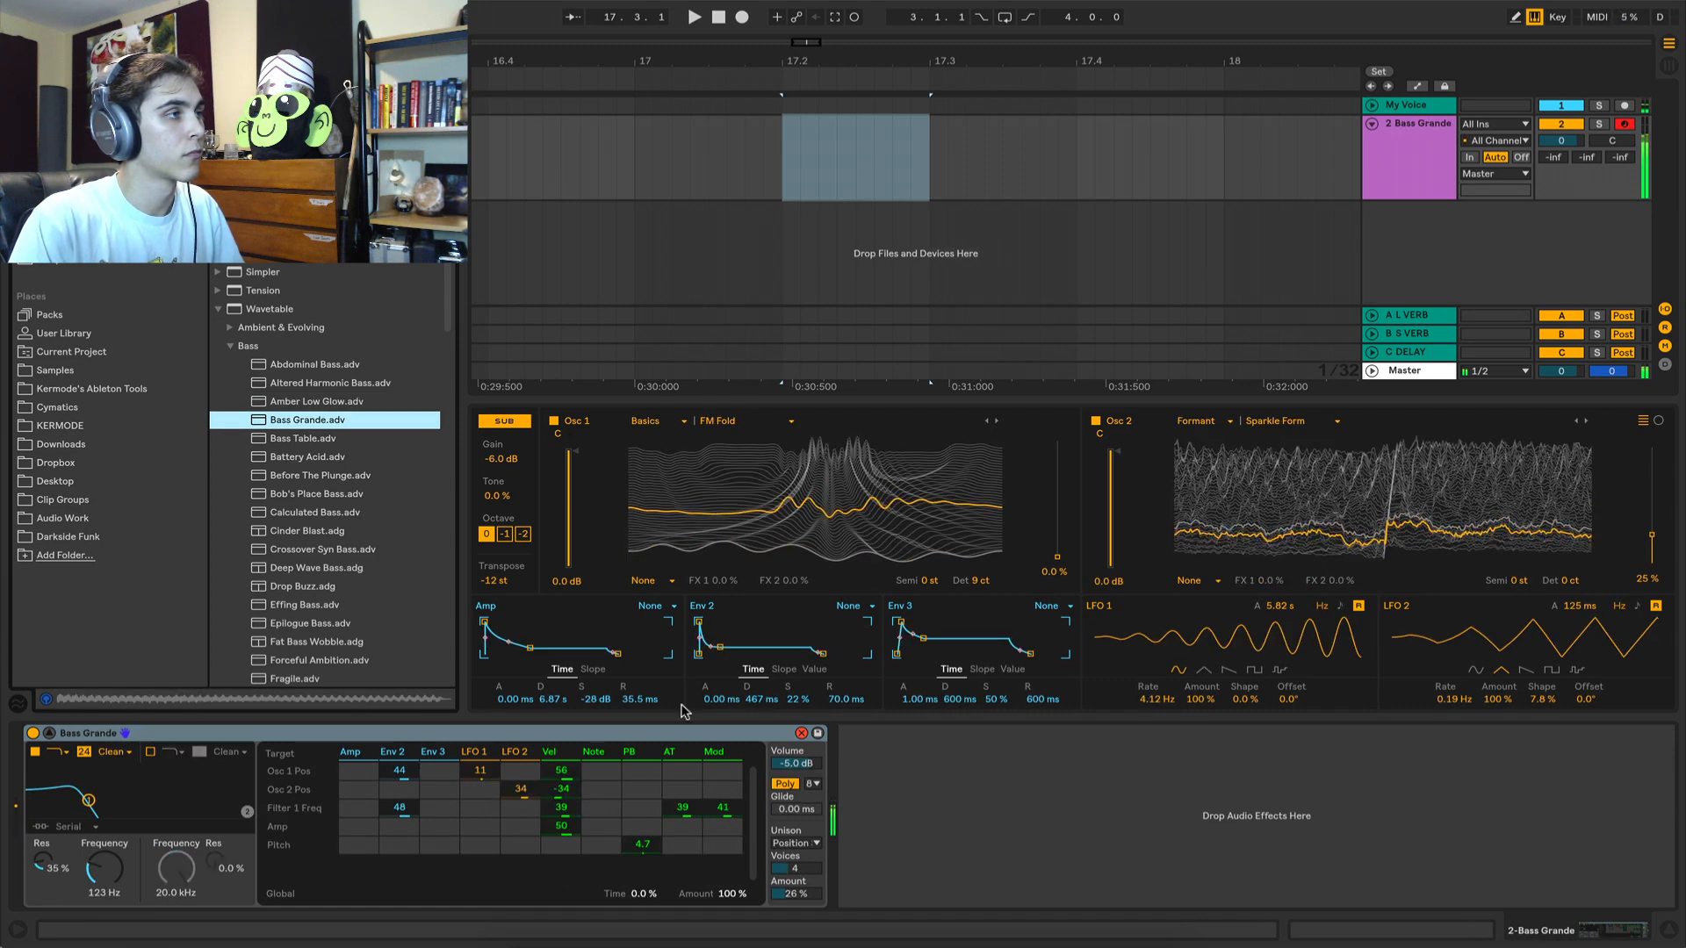
pyautogui.press('Down')
pyautogui.press('Return')
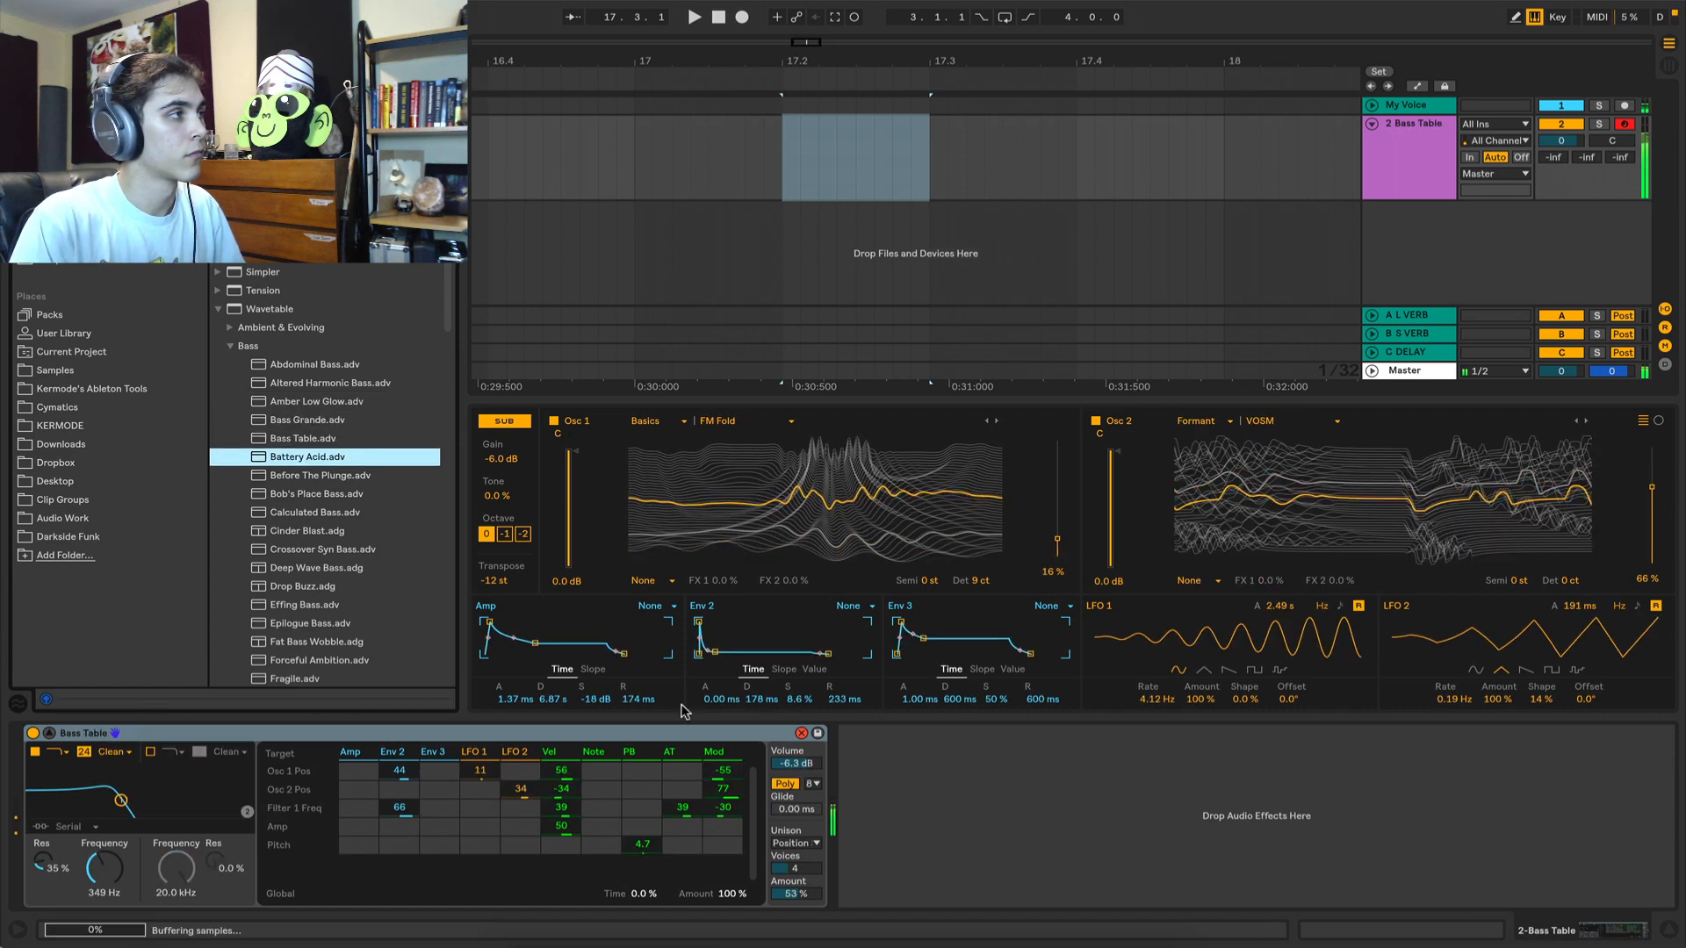
pyautogui.press('Down')
pyautogui.press('Return')
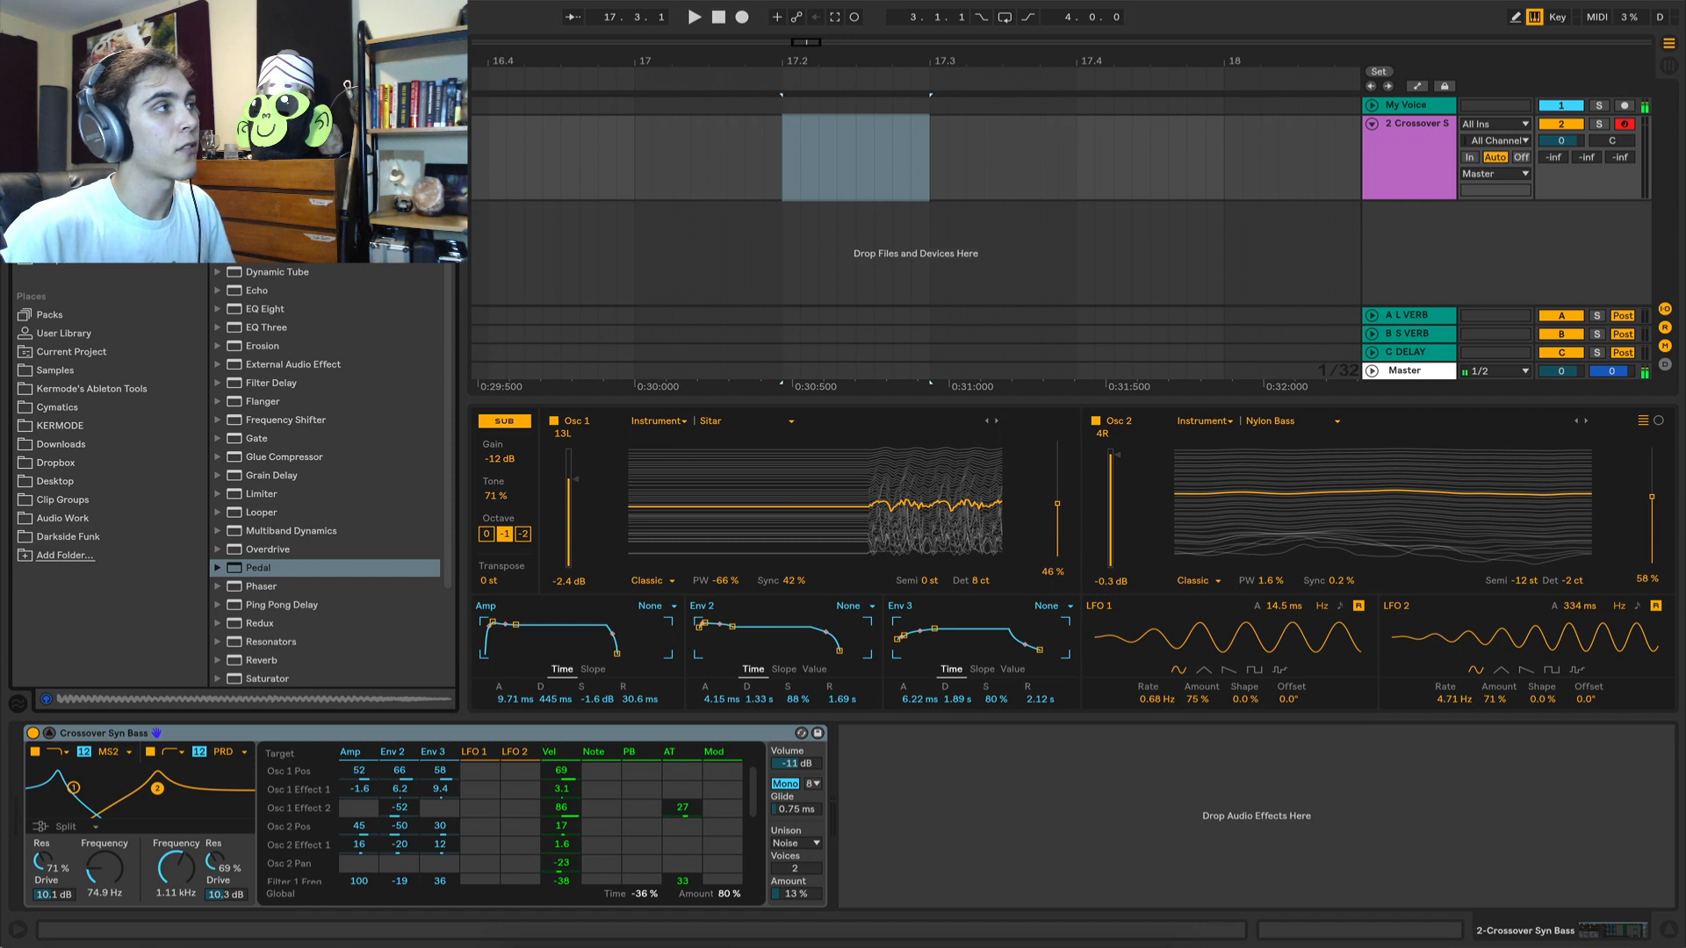
# Add the Echo effect after the Crossover Syn Bass instrument and set its Dry/Wet to 100%.
pyautogui.moveTo(246, 297); pyautogui.dragTo(911, 772)
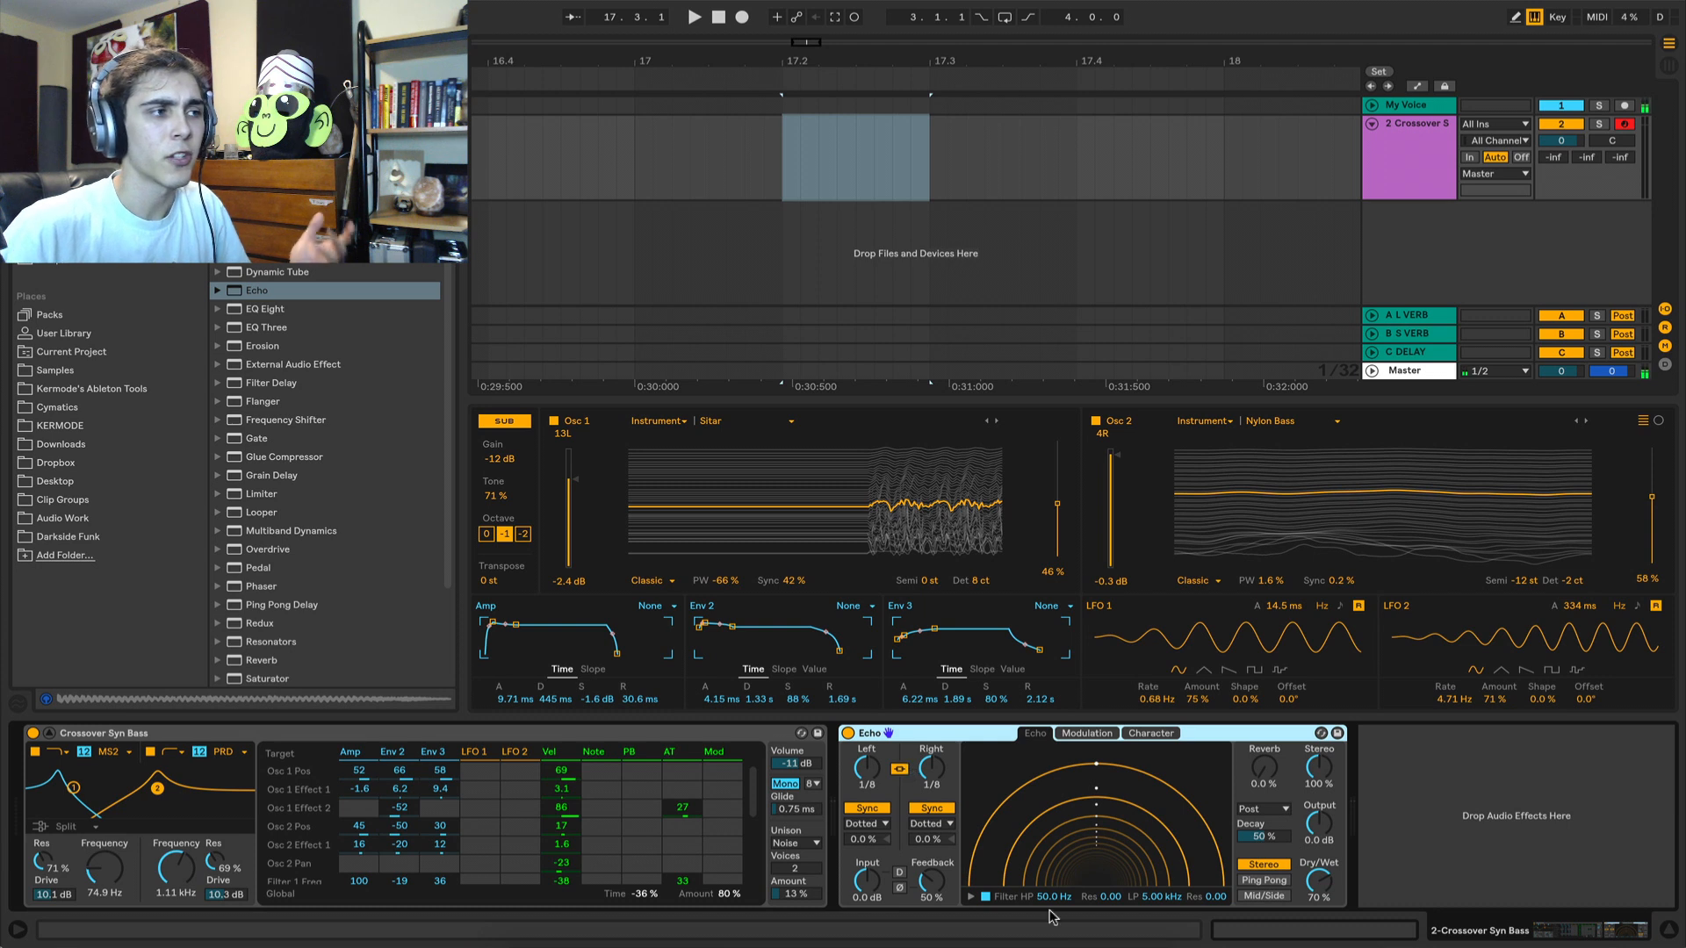
pyautogui.moveTo(1318, 891); pyautogui.dragTo(1318, 865)
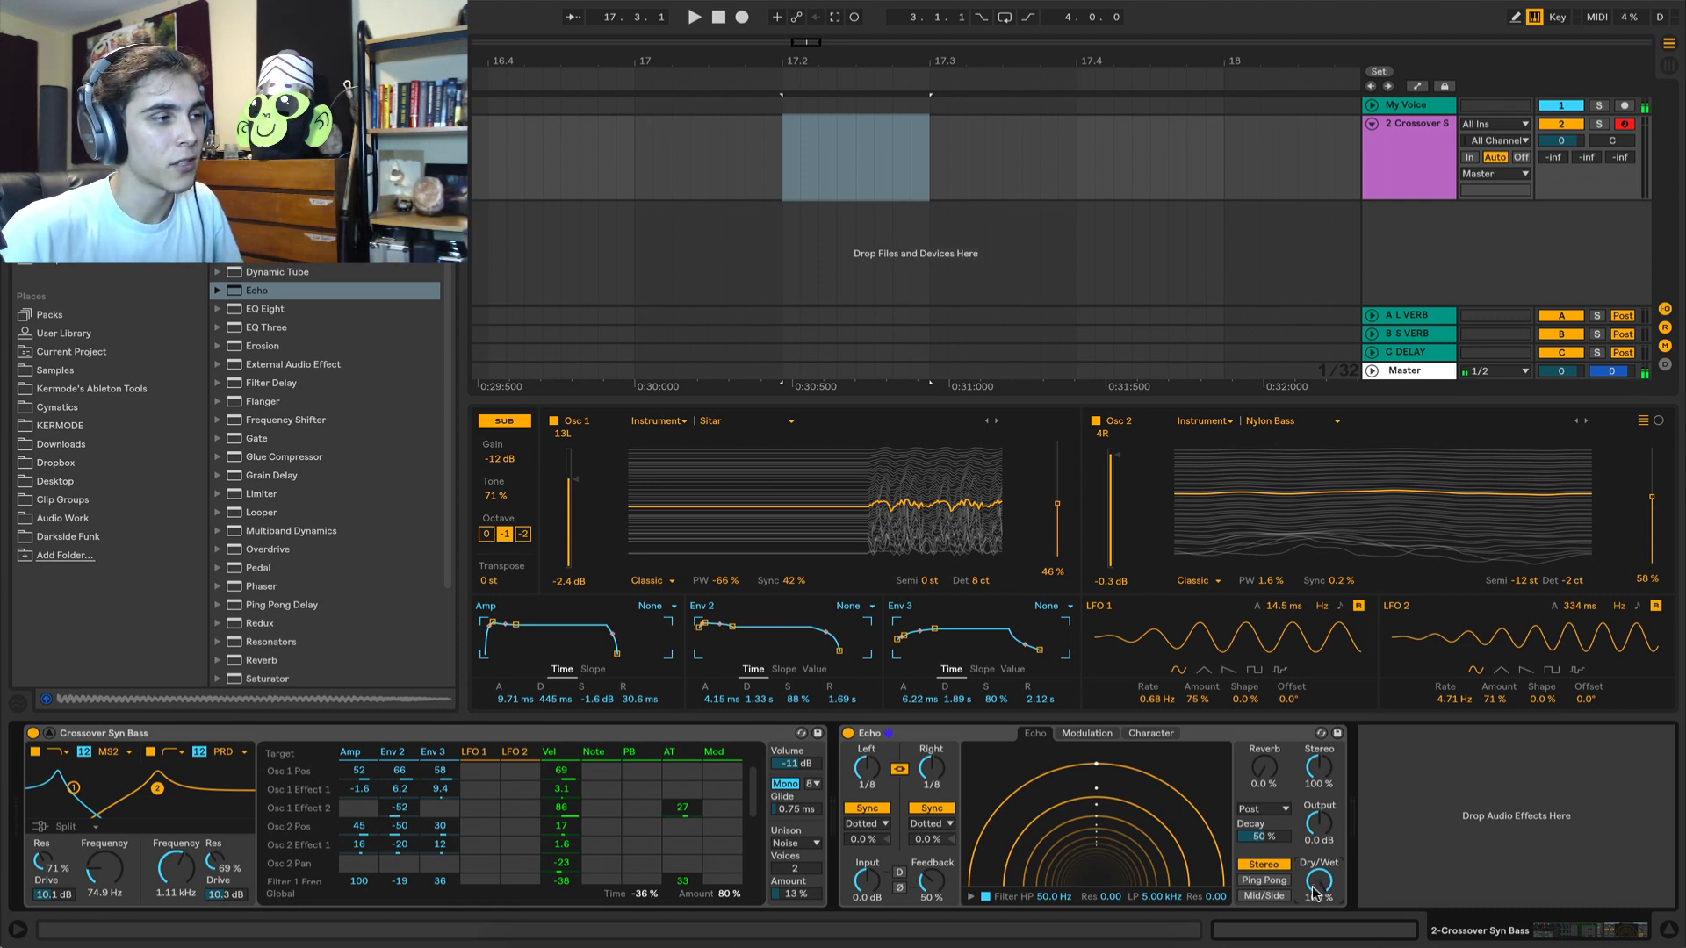
pyautogui.moveTo(1315, 892)
pyautogui.mouseDown()
pyautogui.moveTo(1315, 940)
pyautogui.moveTo(1315, 896)
pyautogui.mouseUp()
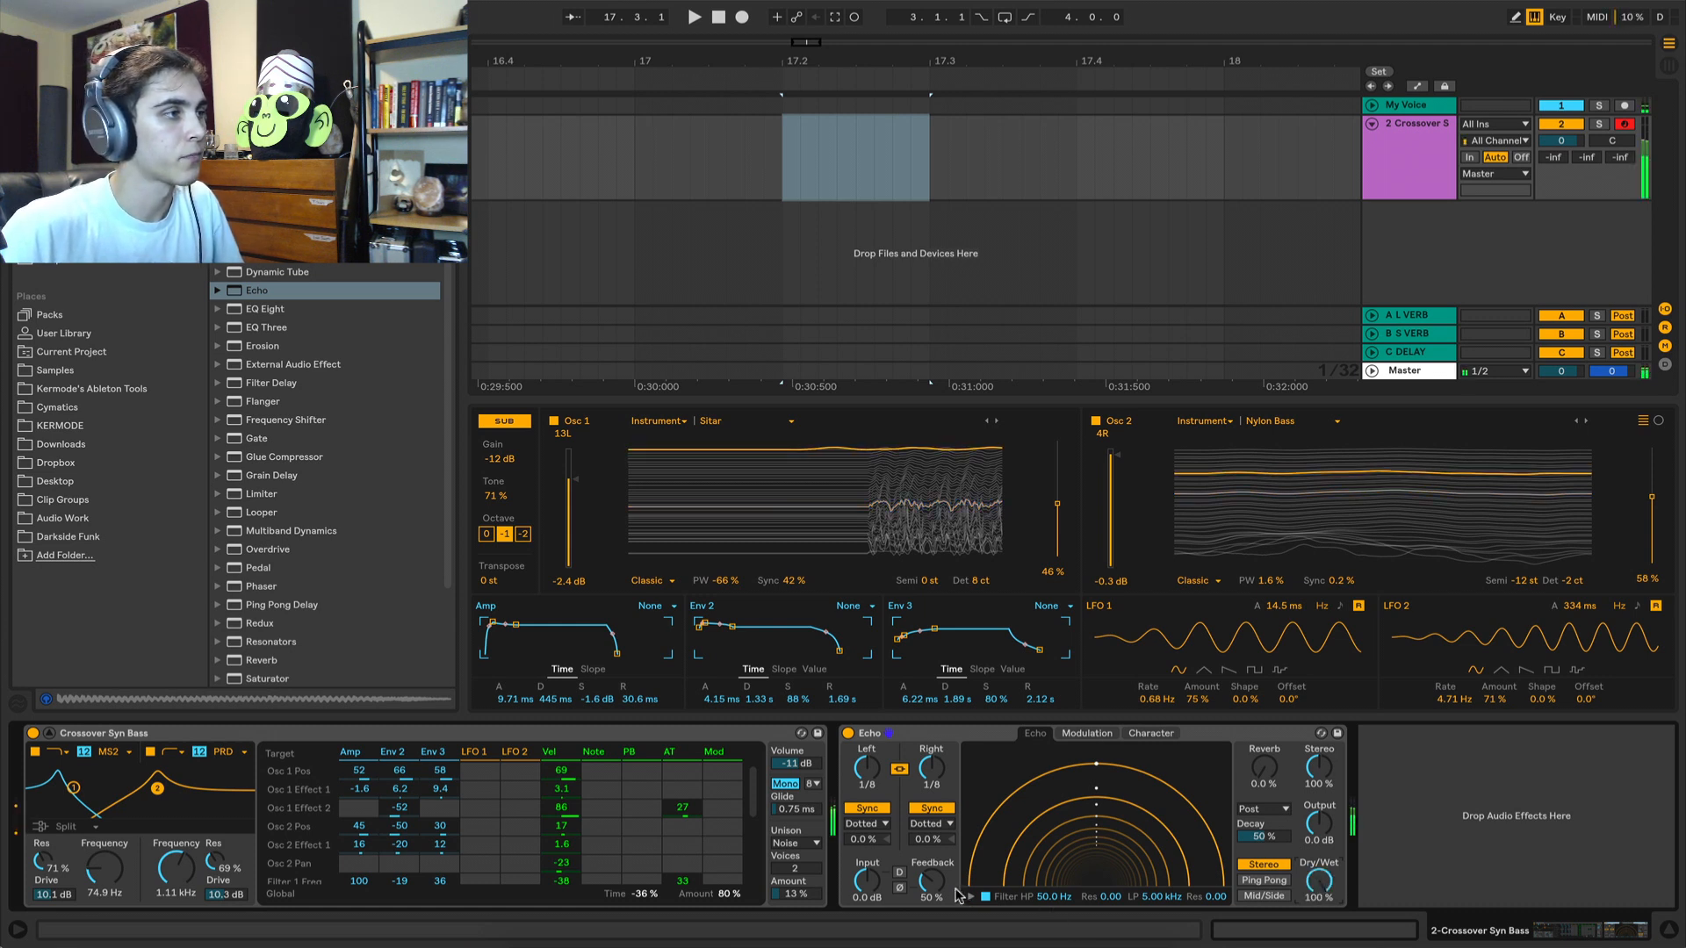
# Set Echo's feedback to 150%, its input gain to 18 dB and both linked delay times to 1/32.
pyautogui.moveTo(959, 894); pyautogui.dragTo(959, 843)
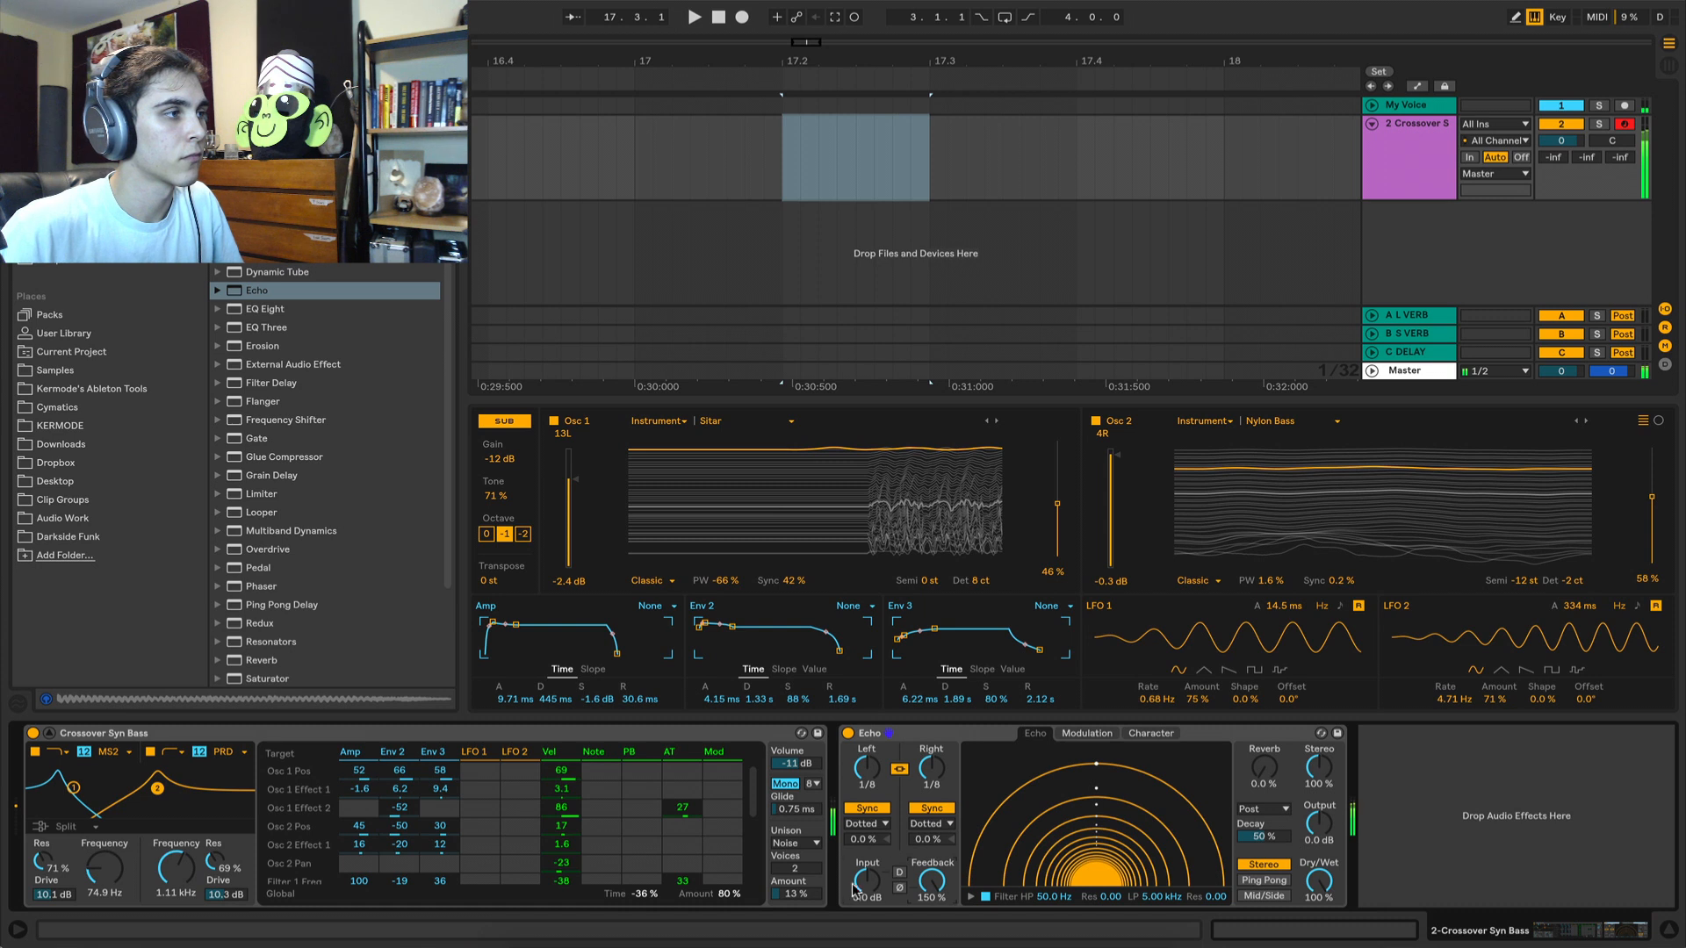
pyautogui.moveTo(860, 885); pyautogui.dragTo(860, 843)
pyautogui.moveTo(928, 775)
pyautogui.mouseDown()
pyautogui.moveTo(928, 747)
pyautogui.moveTo(927, 790)
pyautogui.mouseUp()
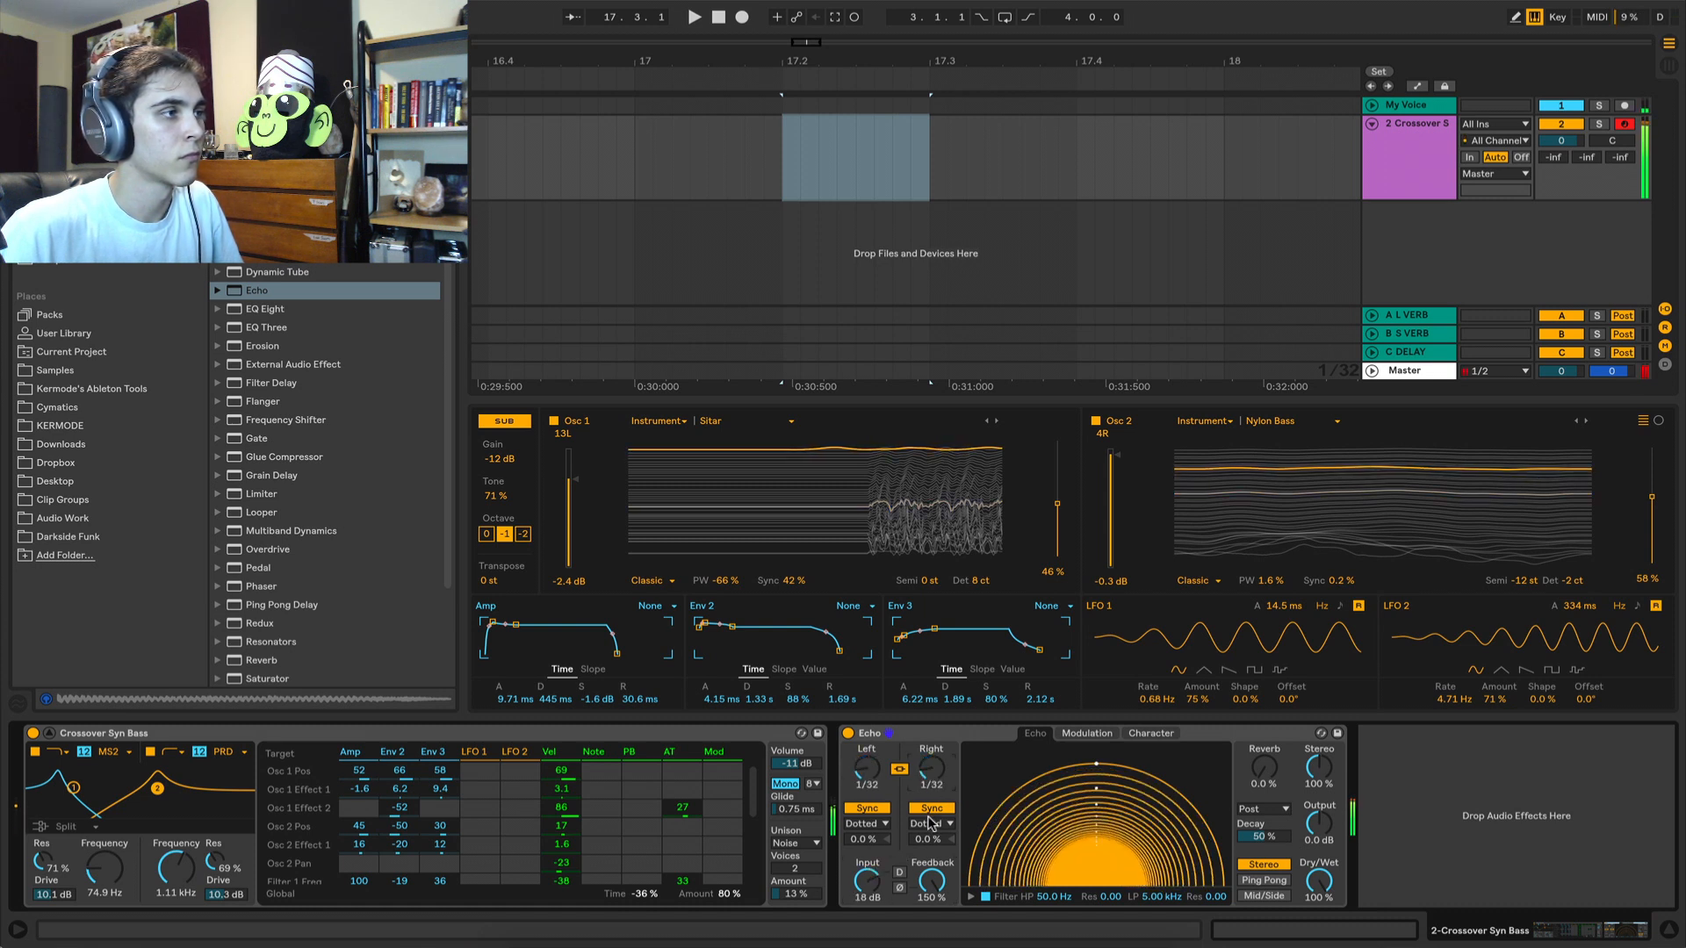
# Switch Echo's delay timing mode to Notes for both channels.
pyautogui.click(932, 824)
pyautogui.click(931, 837)
pyautogui.click(931, 823)
pyautogui.click(968, 788)
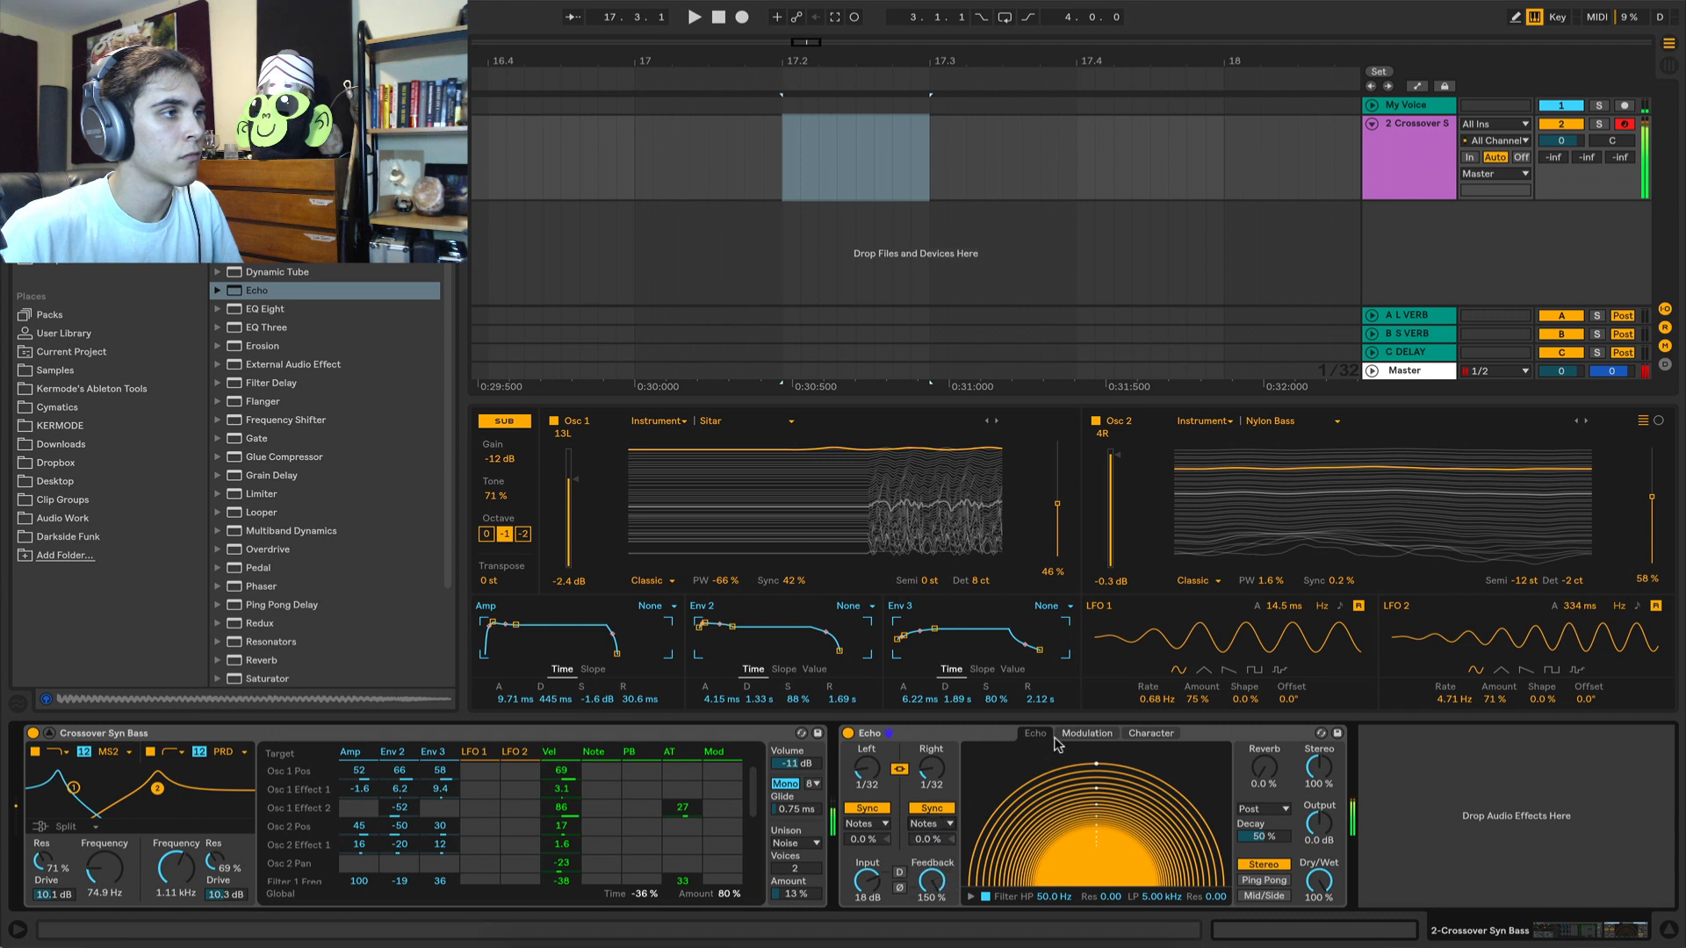
# Set Echo's linked delay times to 1/4 and its reverb to 90%, and adjust the delay modulation amount.
pyautogui.click(1070, 736)
pyautogui.moveTo(939, 773); pyautogui.dragTo(939, 745)
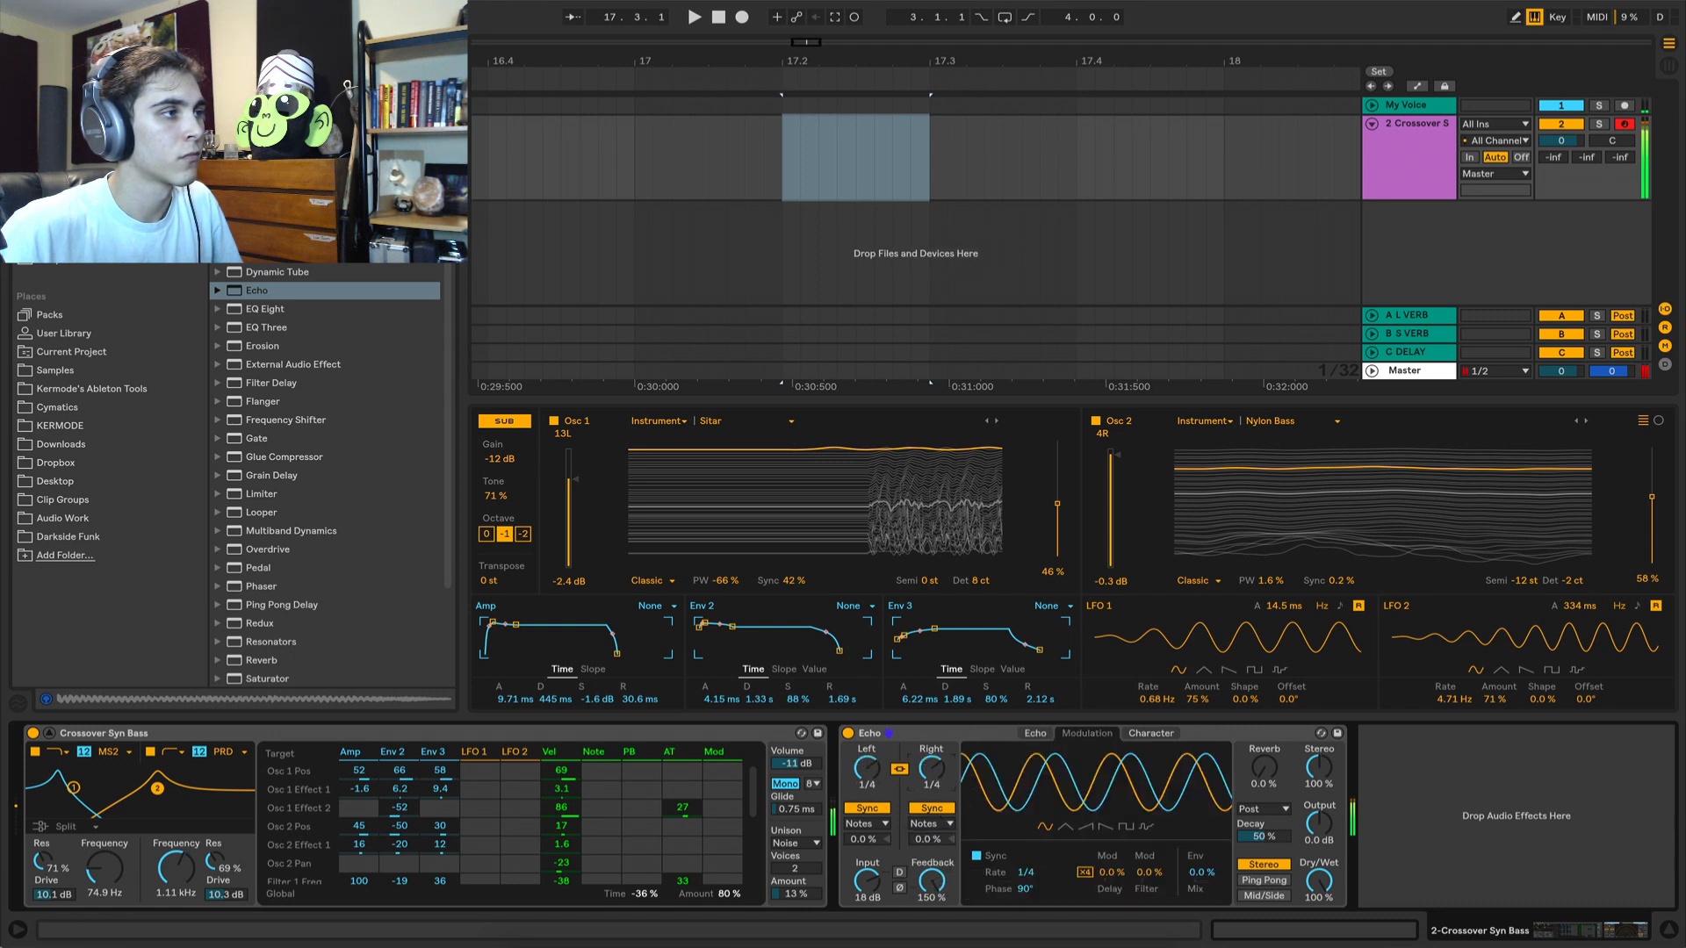
pyautogui.moveTo(1265, 770); pyautogui.dragTo(1265, 766)
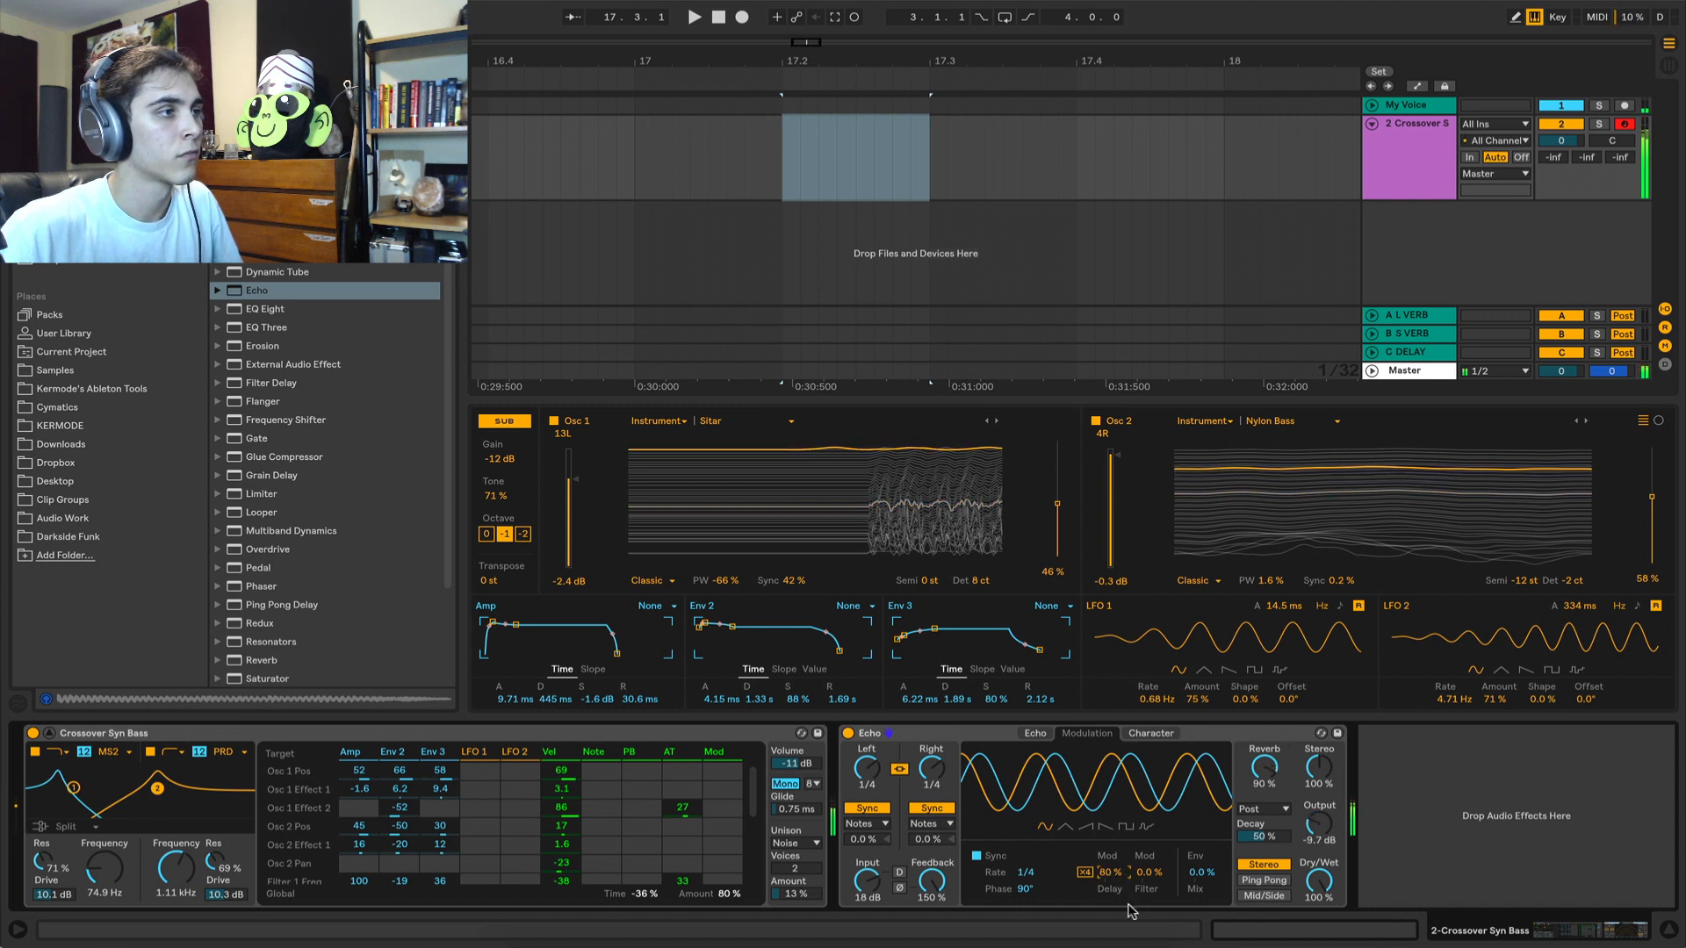
pyautogui.moveTo(1113, 875); pyautogui.dragTo(1114, 886)
# Enable Echo's Wobble with an amount of 100% and return to the delay display.
pyautogui.click(1135, 734)
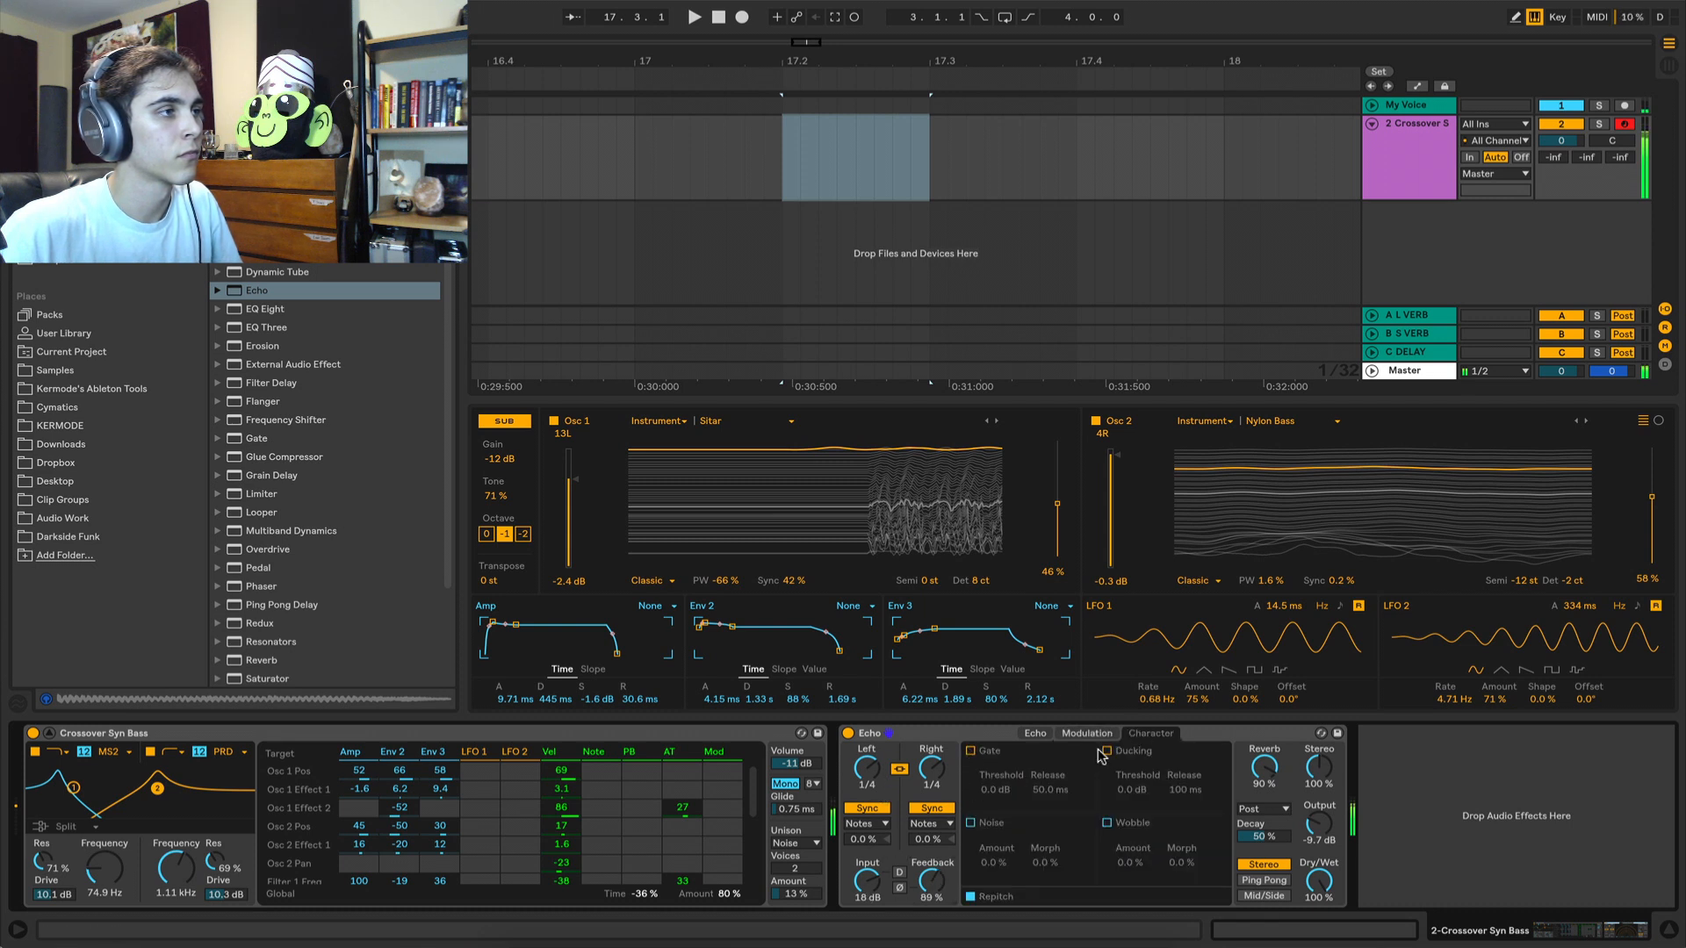
pyautogui.click(1107, 823)
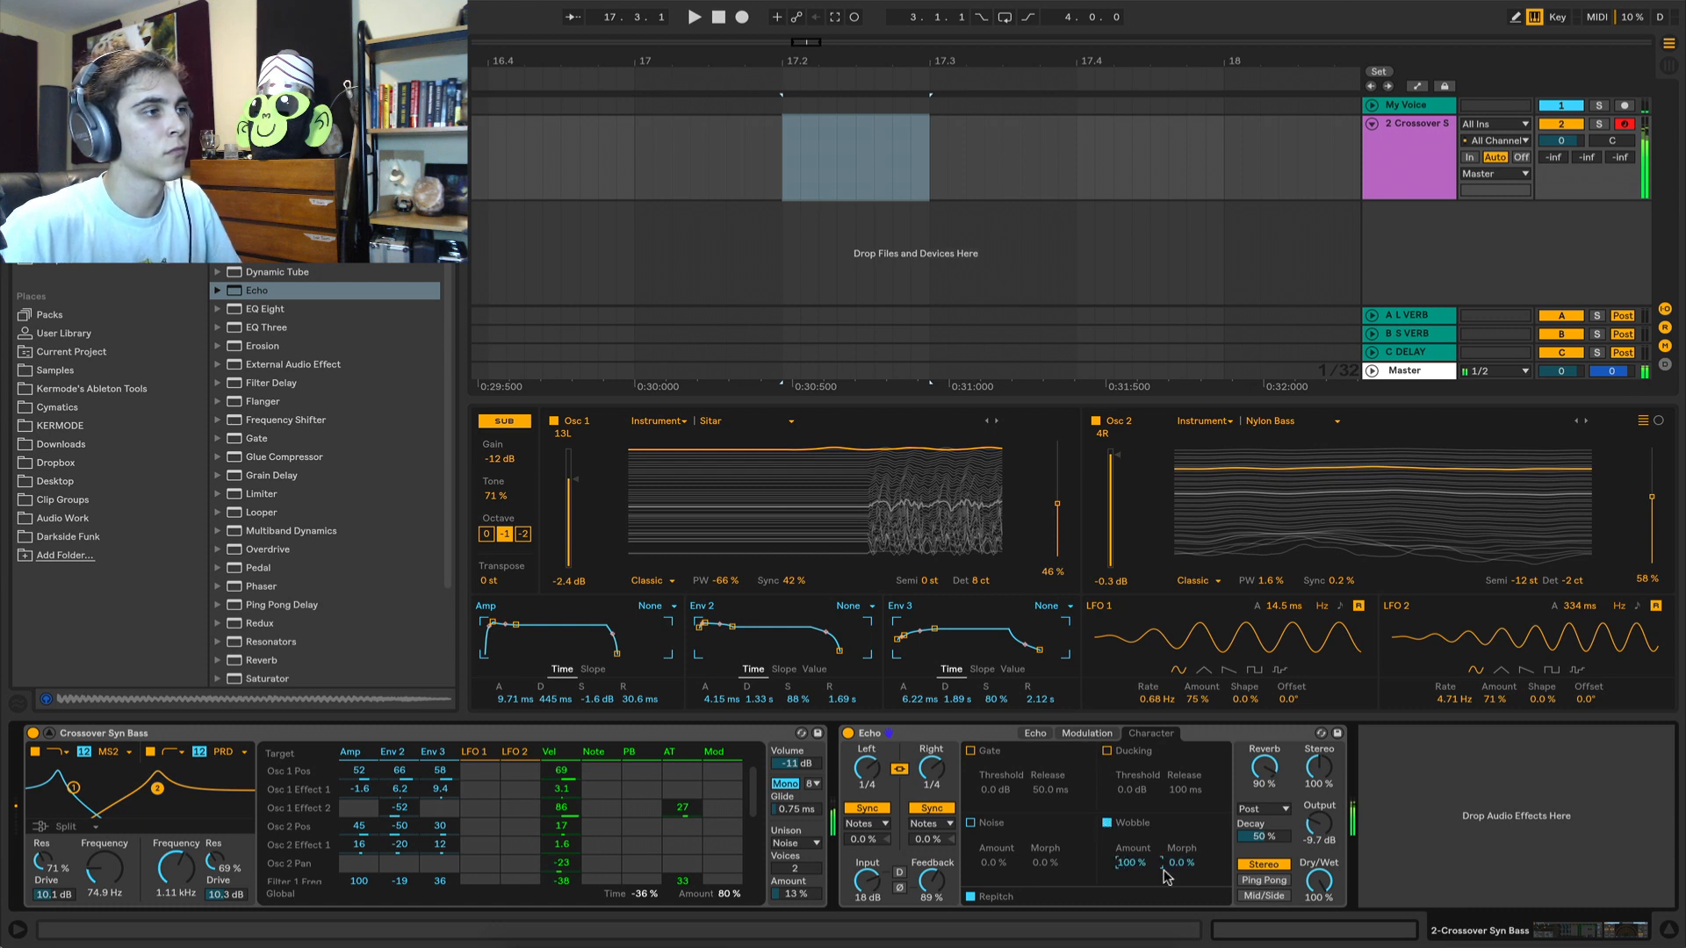
pyautogui.click(1035, 733)
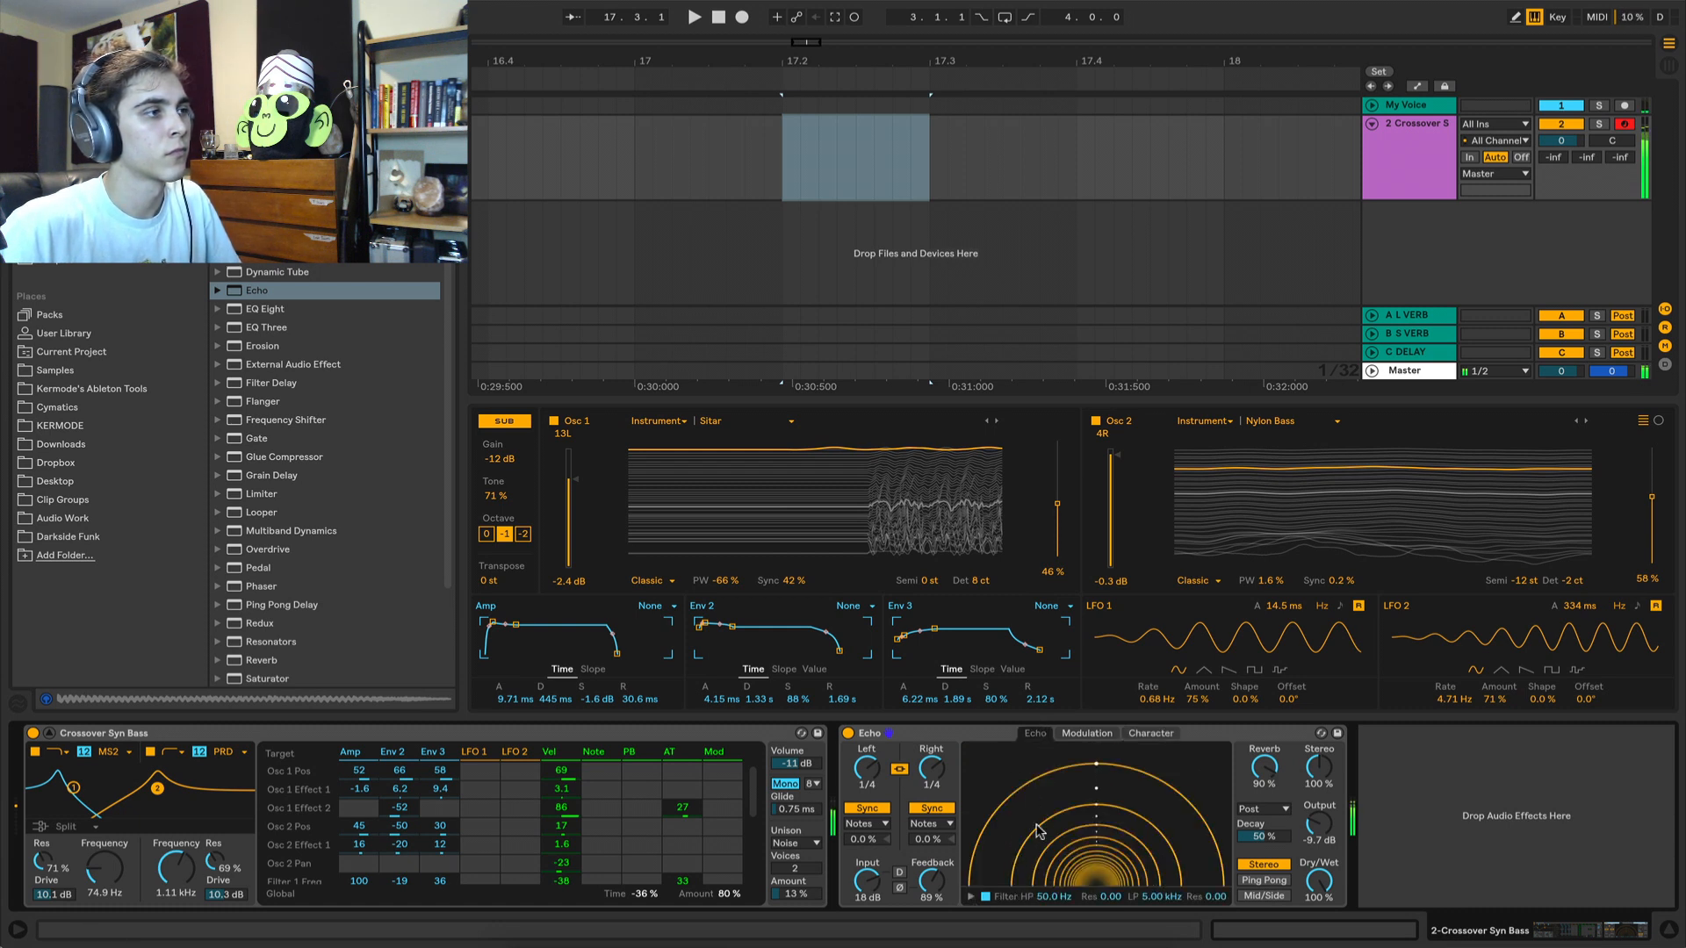
# Sweep Echo's linked delay times down to 1/64 and up to 1, and lower the Dry/Wet mix.
pyautogui.moveTo(867, 767); pyautogui.dragTo(867, 817)
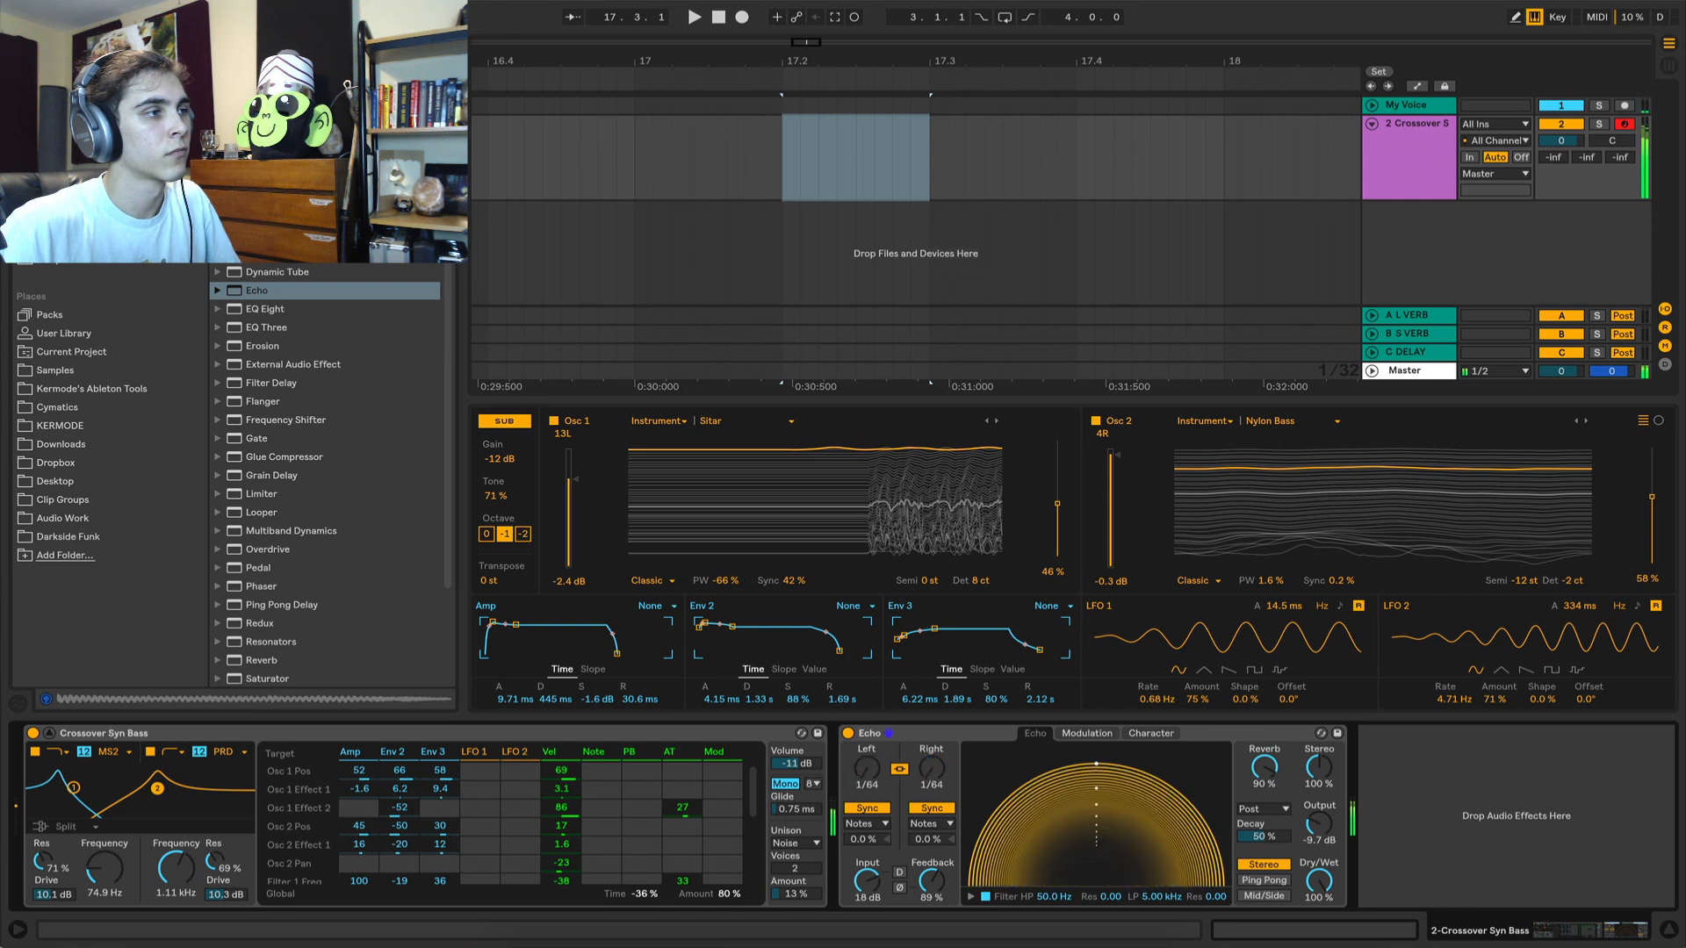
pyautogui.moveTo(866, 766); pyautogui.dragTo(867, 740)
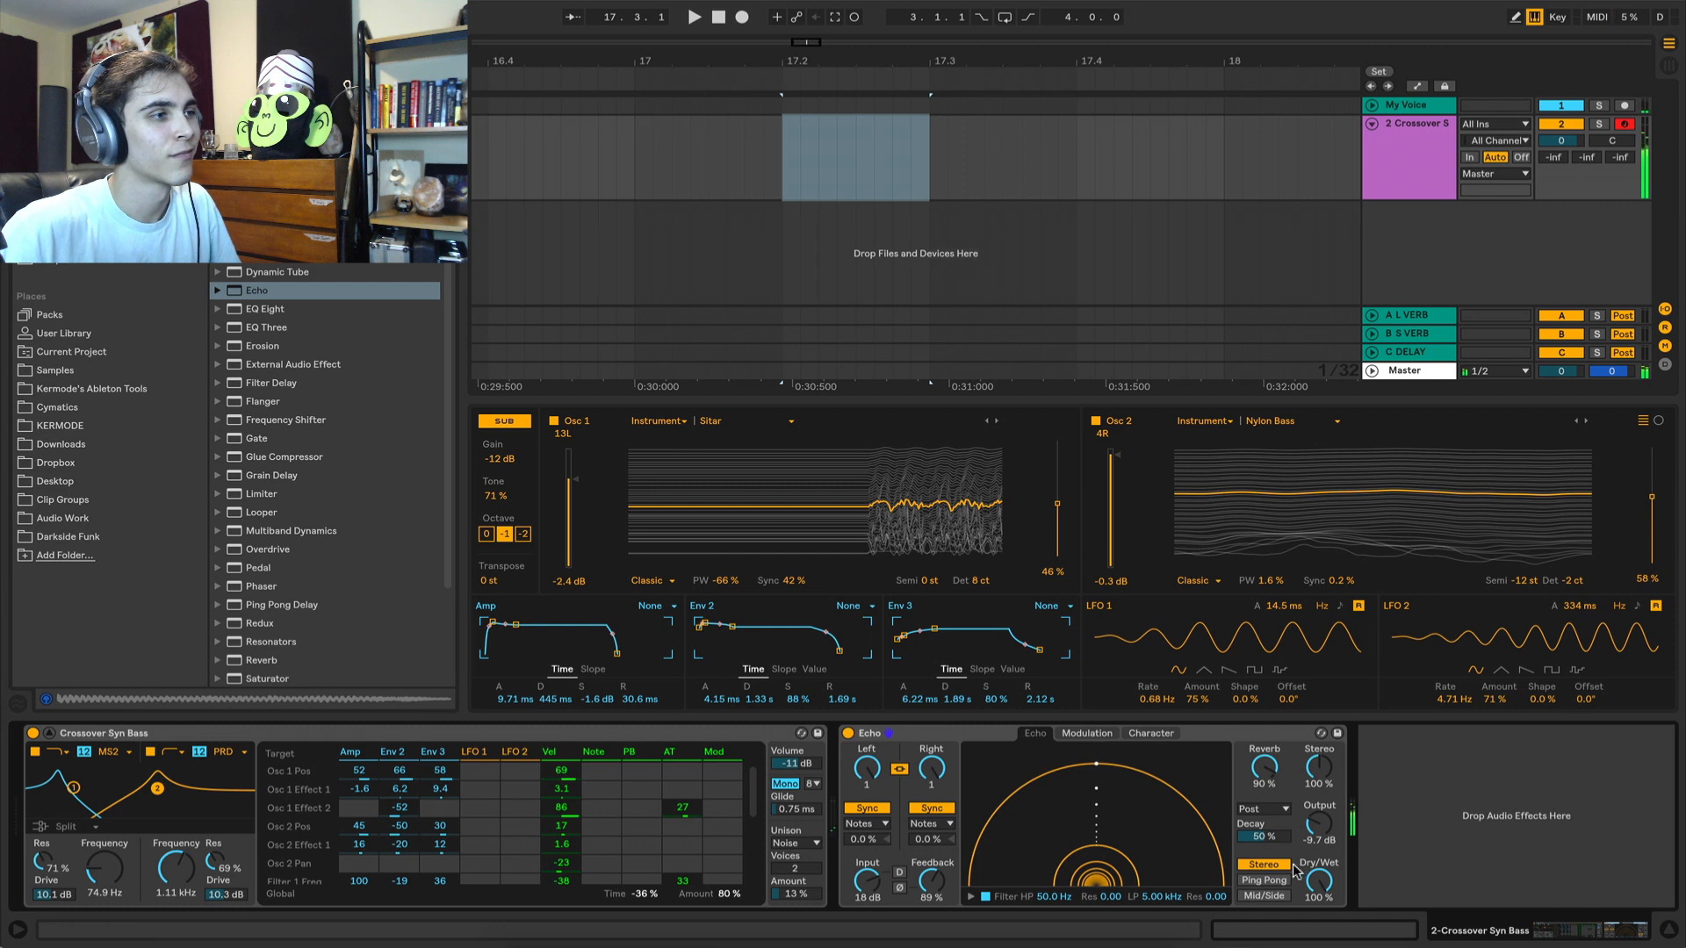
pyautogui.moveTo(1321, 882); pyautogui.dragTo(1324, 913)
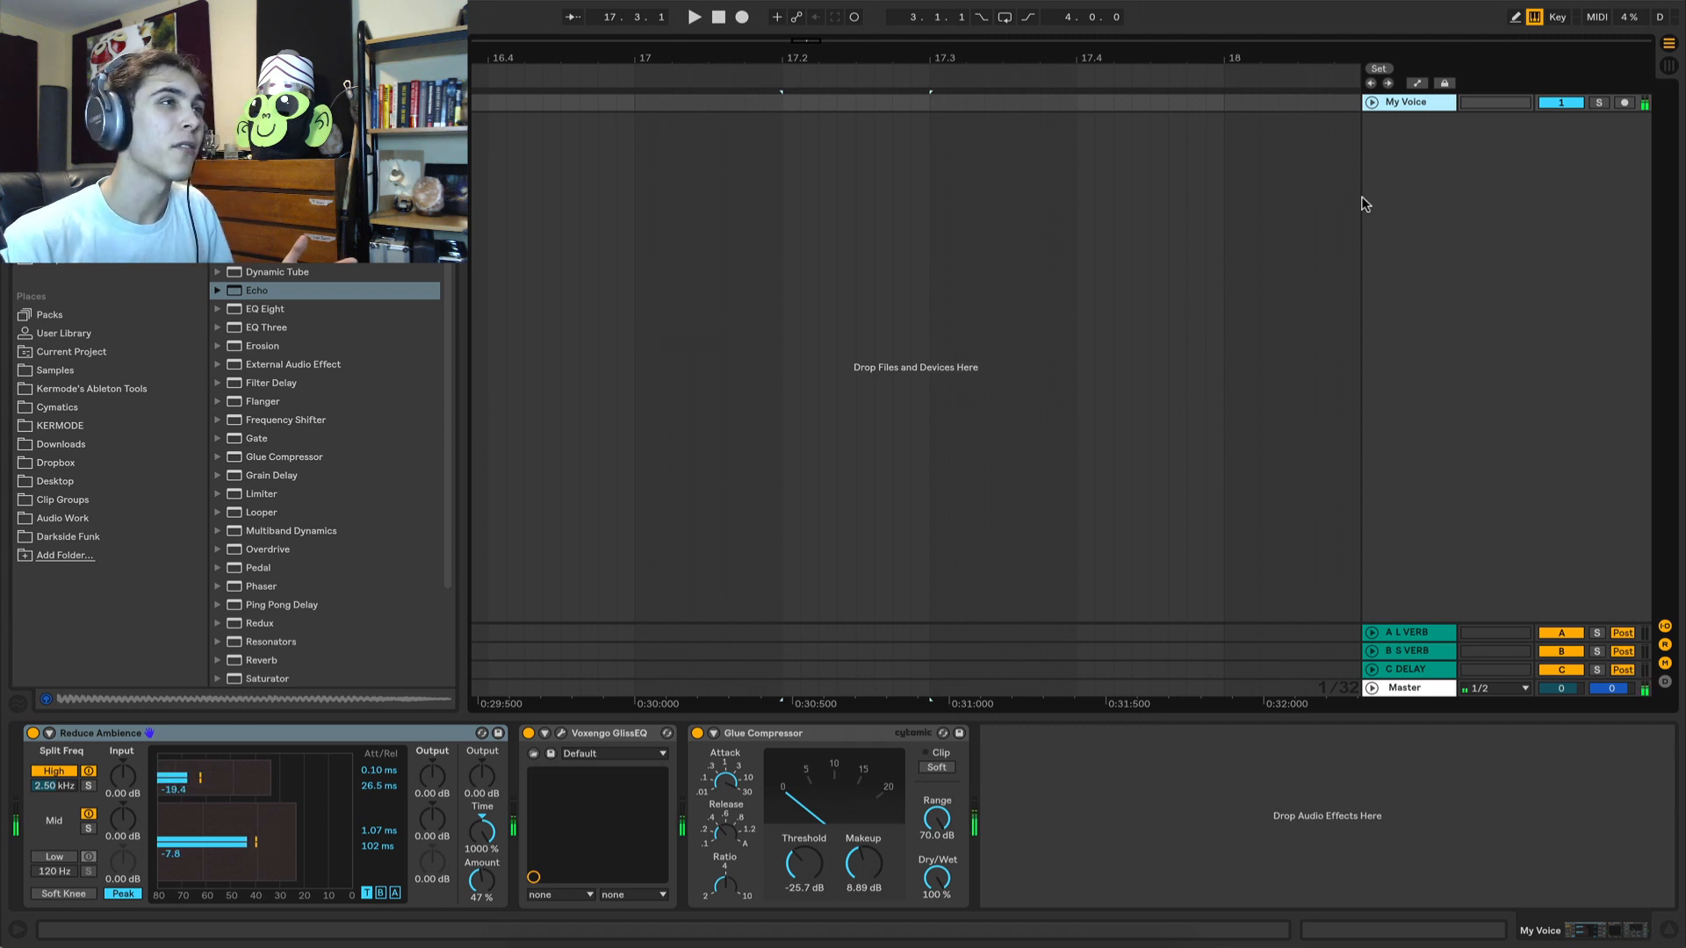
# Insert three new audio tracks below the My Voice track.
pyautogui.hotkey('ctrl', 't')
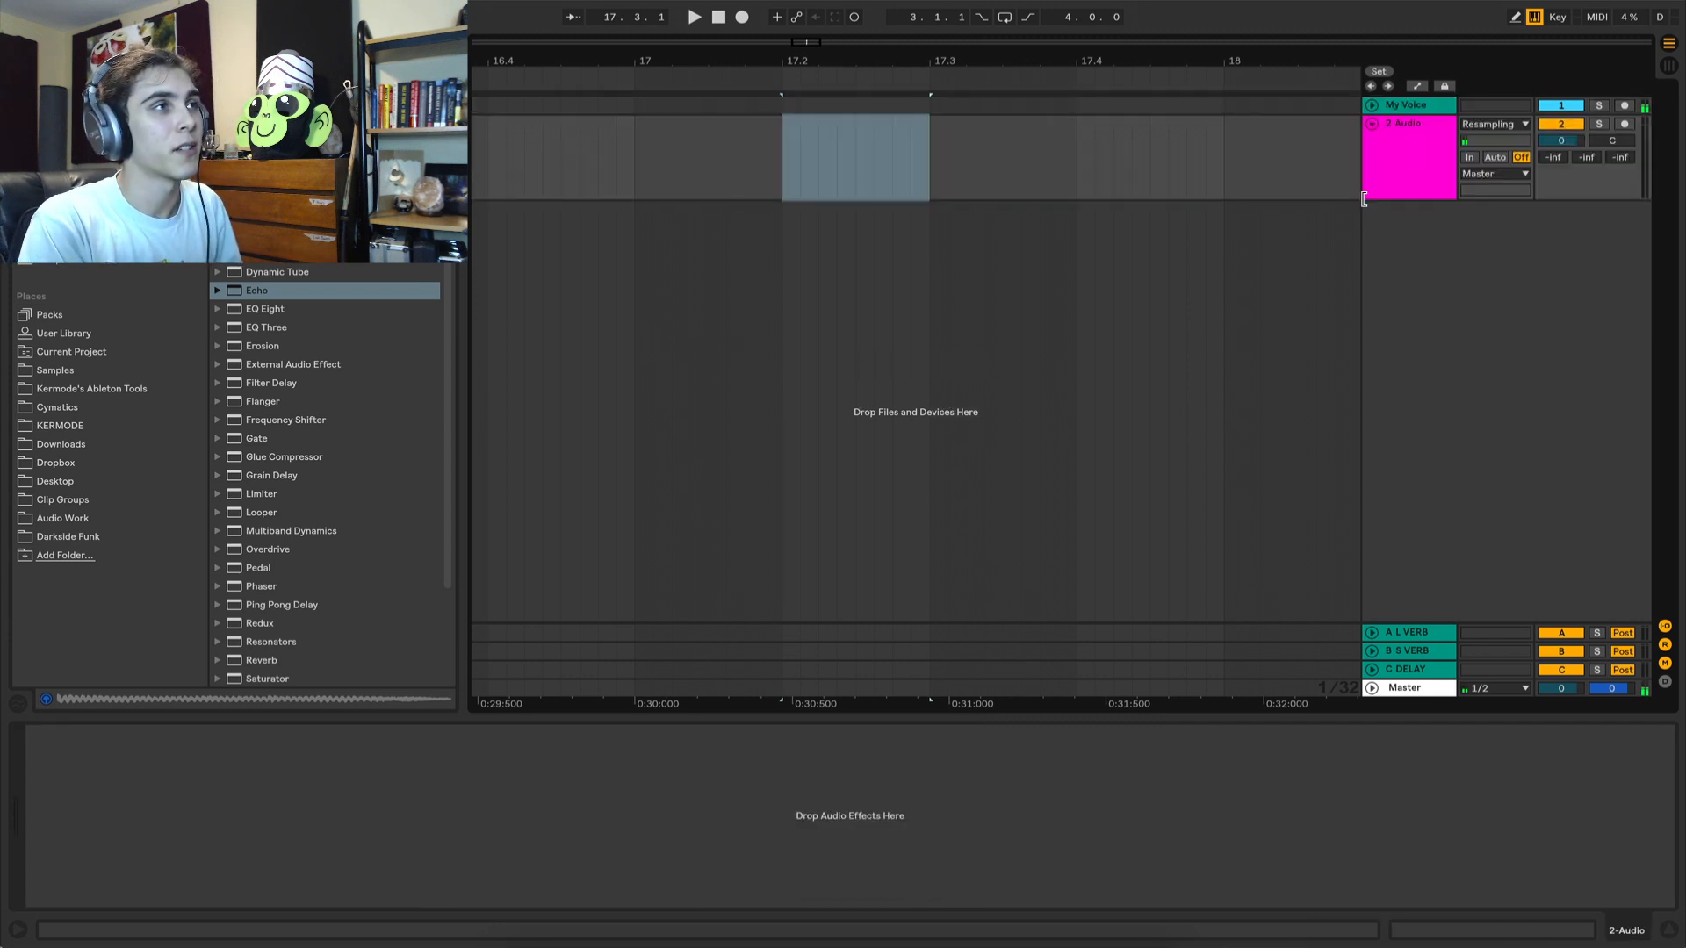
pyautogui.hotkey('ctrl', 't')
pyautogui.hotkey('ctrl', 't')
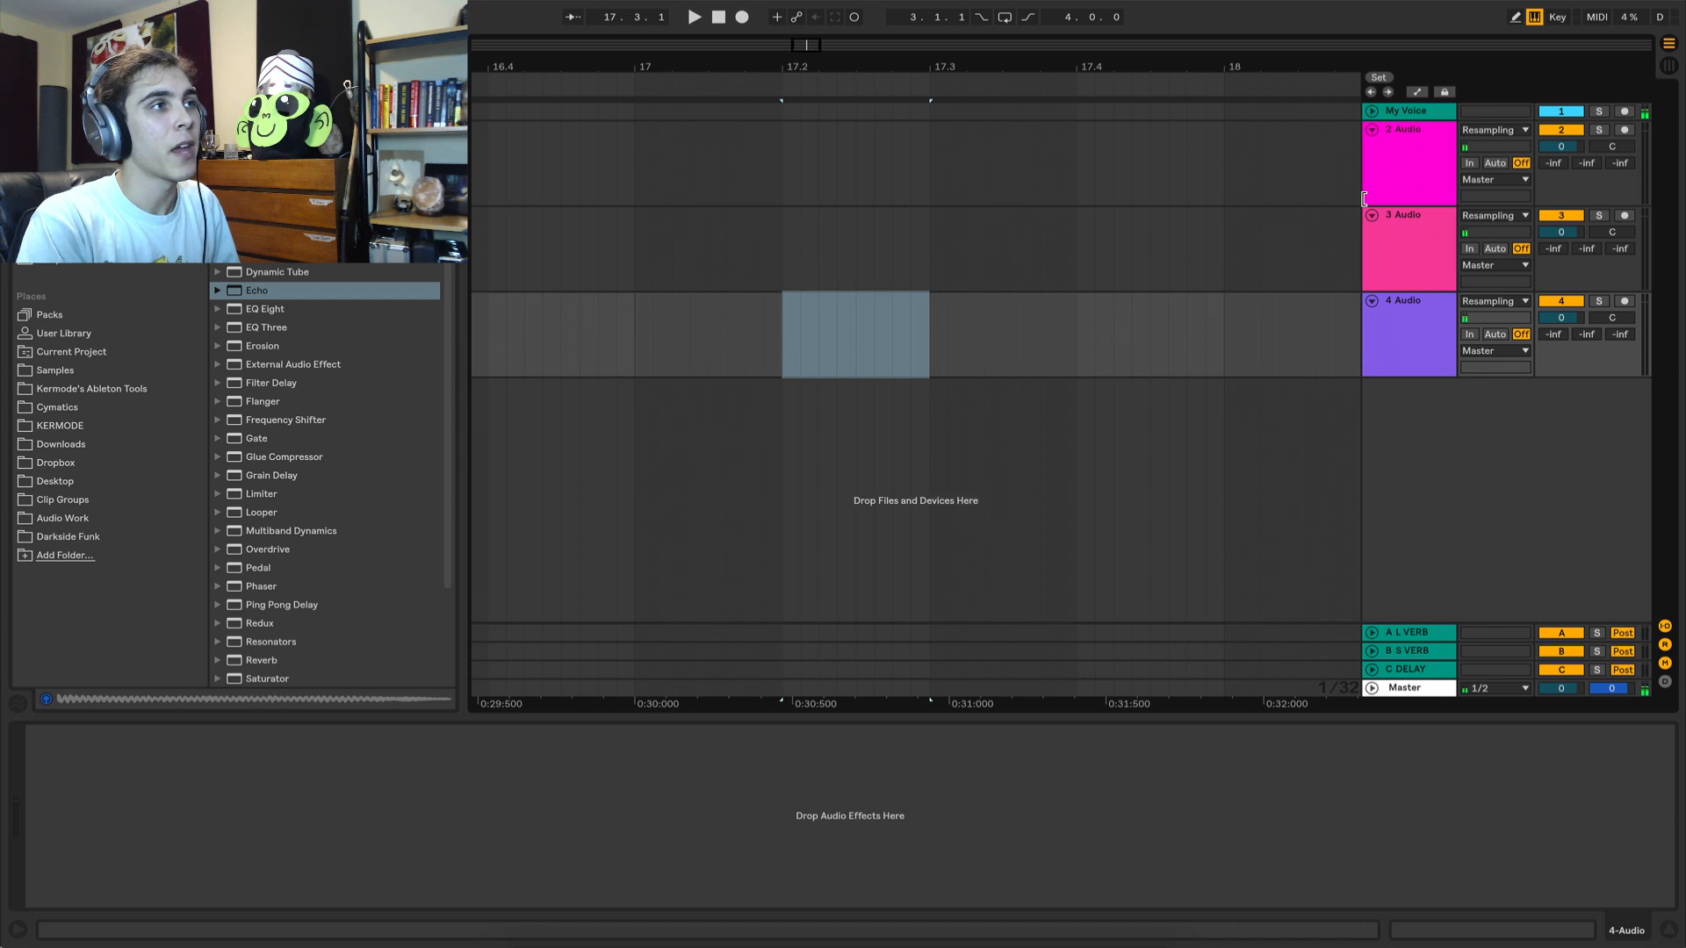
# Group the three new audio tracks and duplicate the resulting group.
pyautogui.click(1399, 175)
pyautogui.keyDown('shift'); pyautogui.click(1437, 332); pyautogui.keyUp('shift')
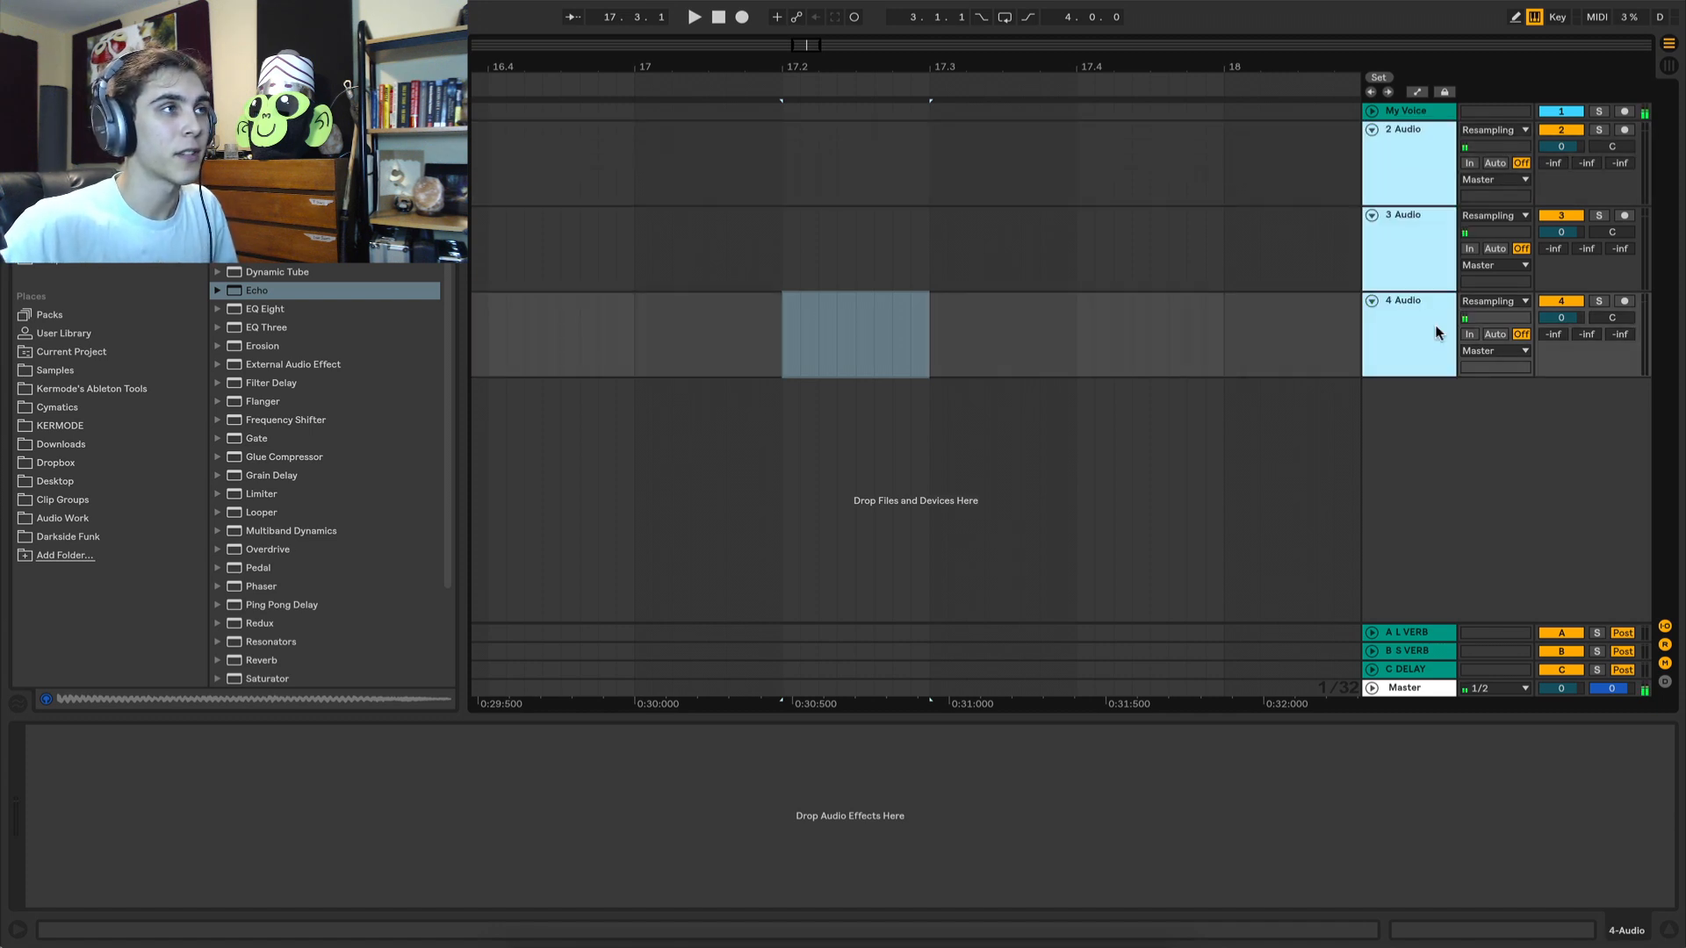
pyautogui.hotkey('ctrl', 'g')
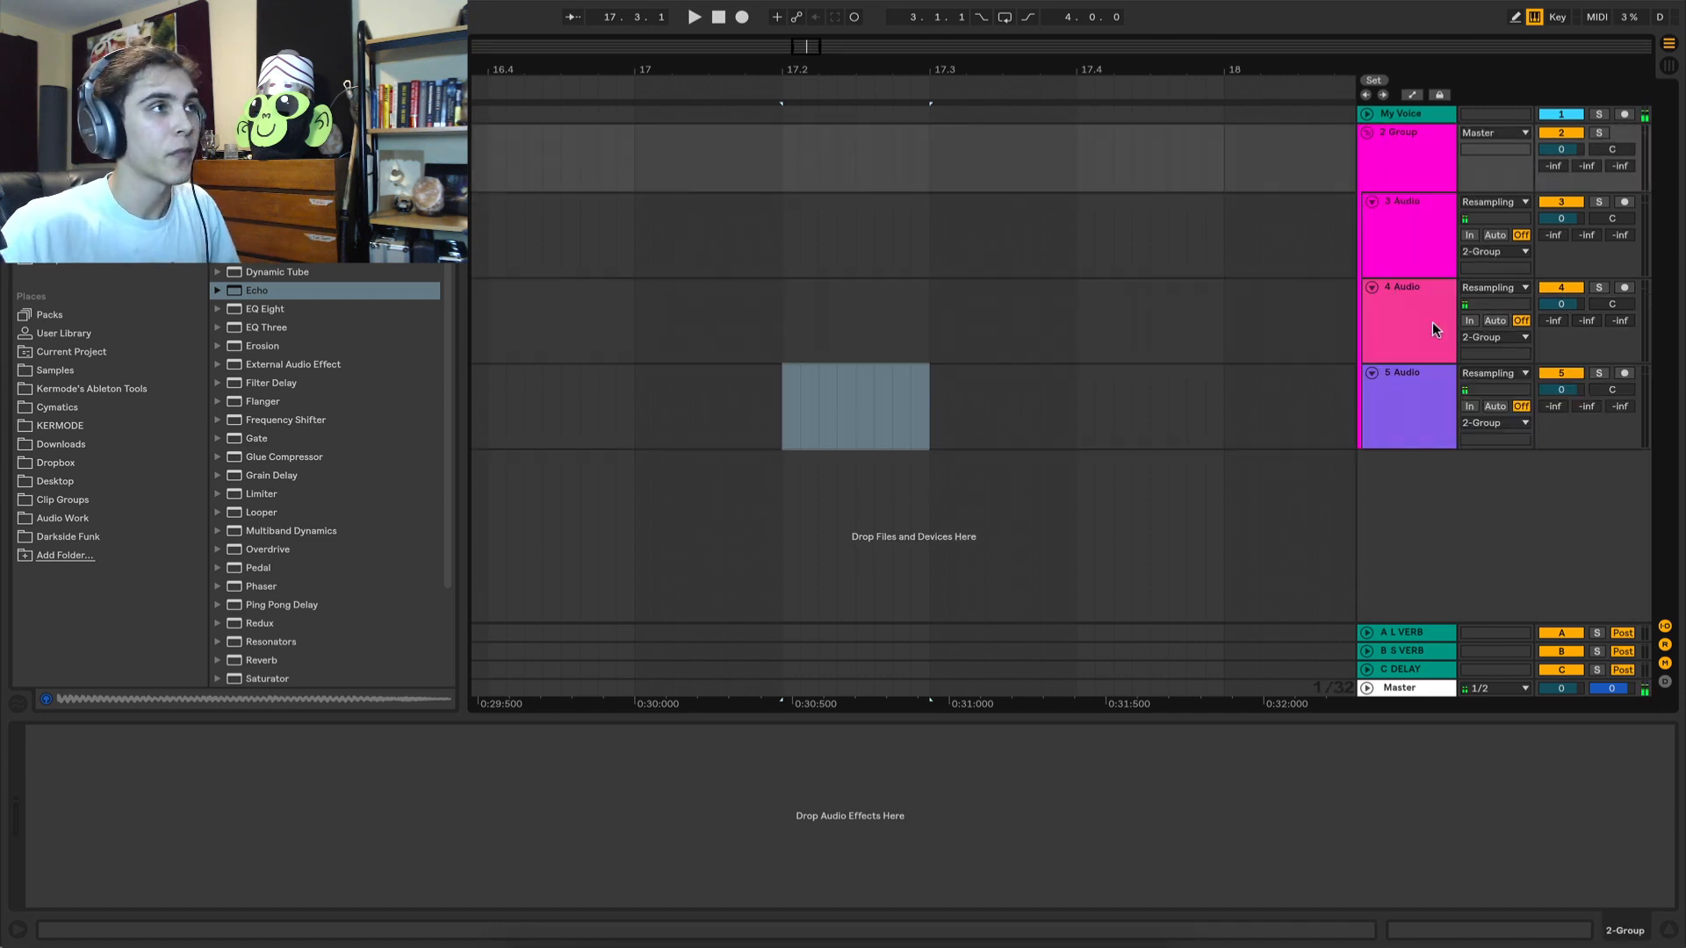
pyautogui.click(1414, 160)
pyautogui.hotkey('ctrl', 'd')
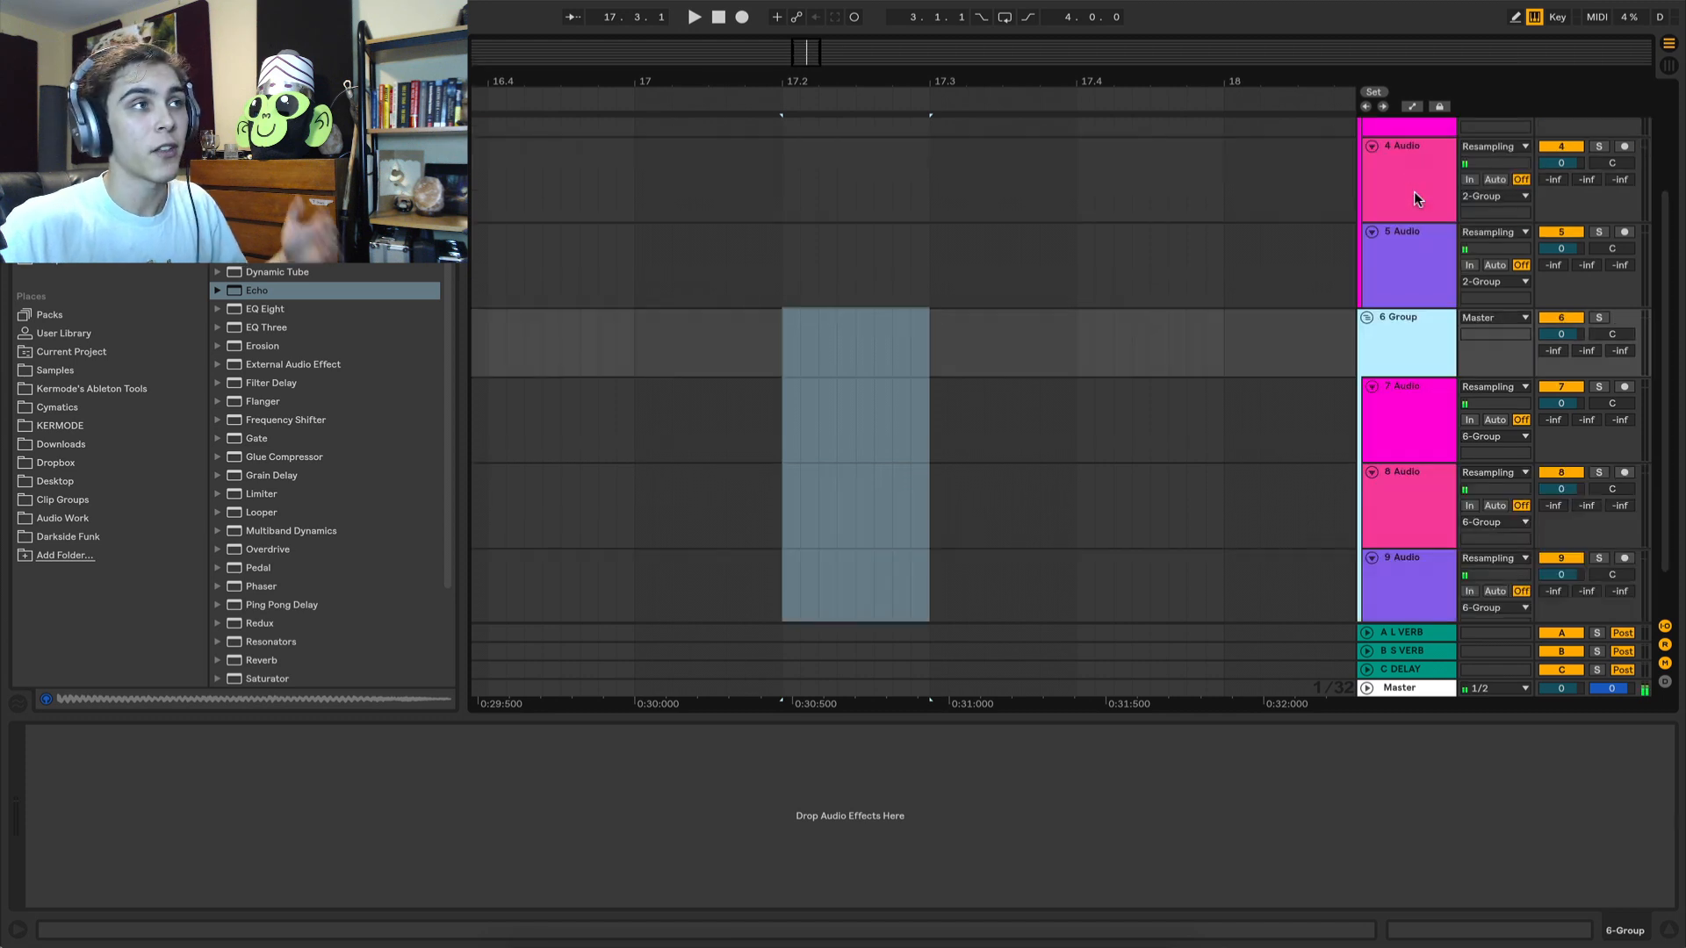
# Group the first of the two track groups together with the second inside a new parent group.
pyautogui.scroll(3, 1415, 263)
pyautogui.click(1404, 181)
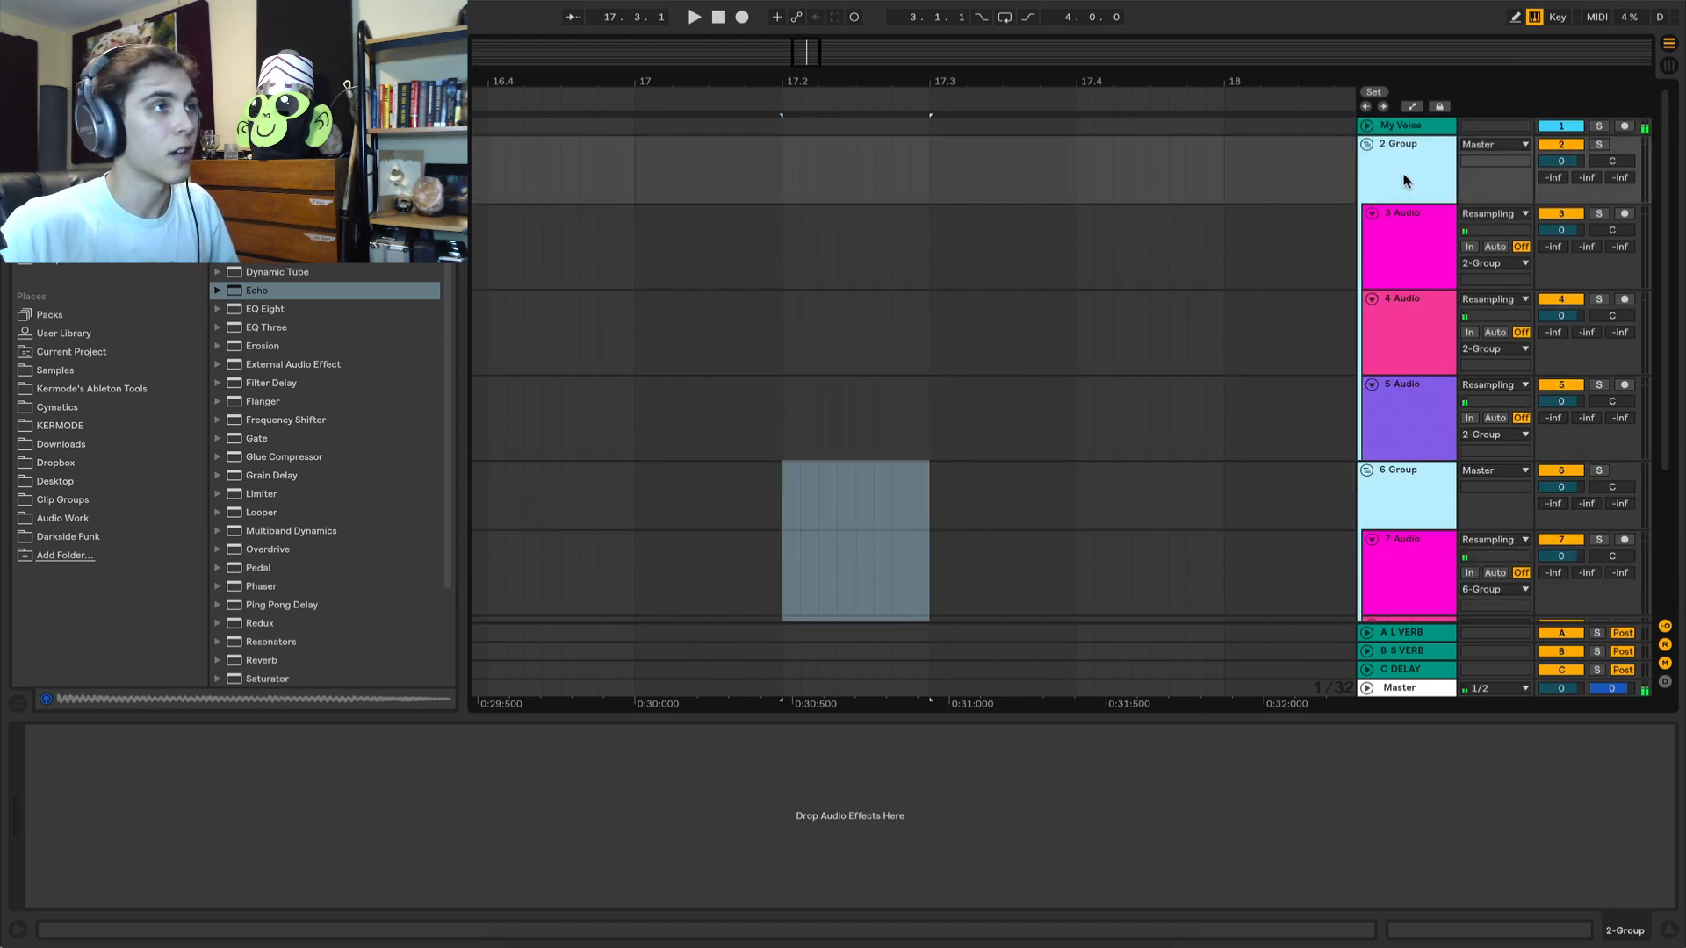
pyautogui.hotkey('ctrl', 'g')
pyautogui.scroll(-5, 1400, 195)
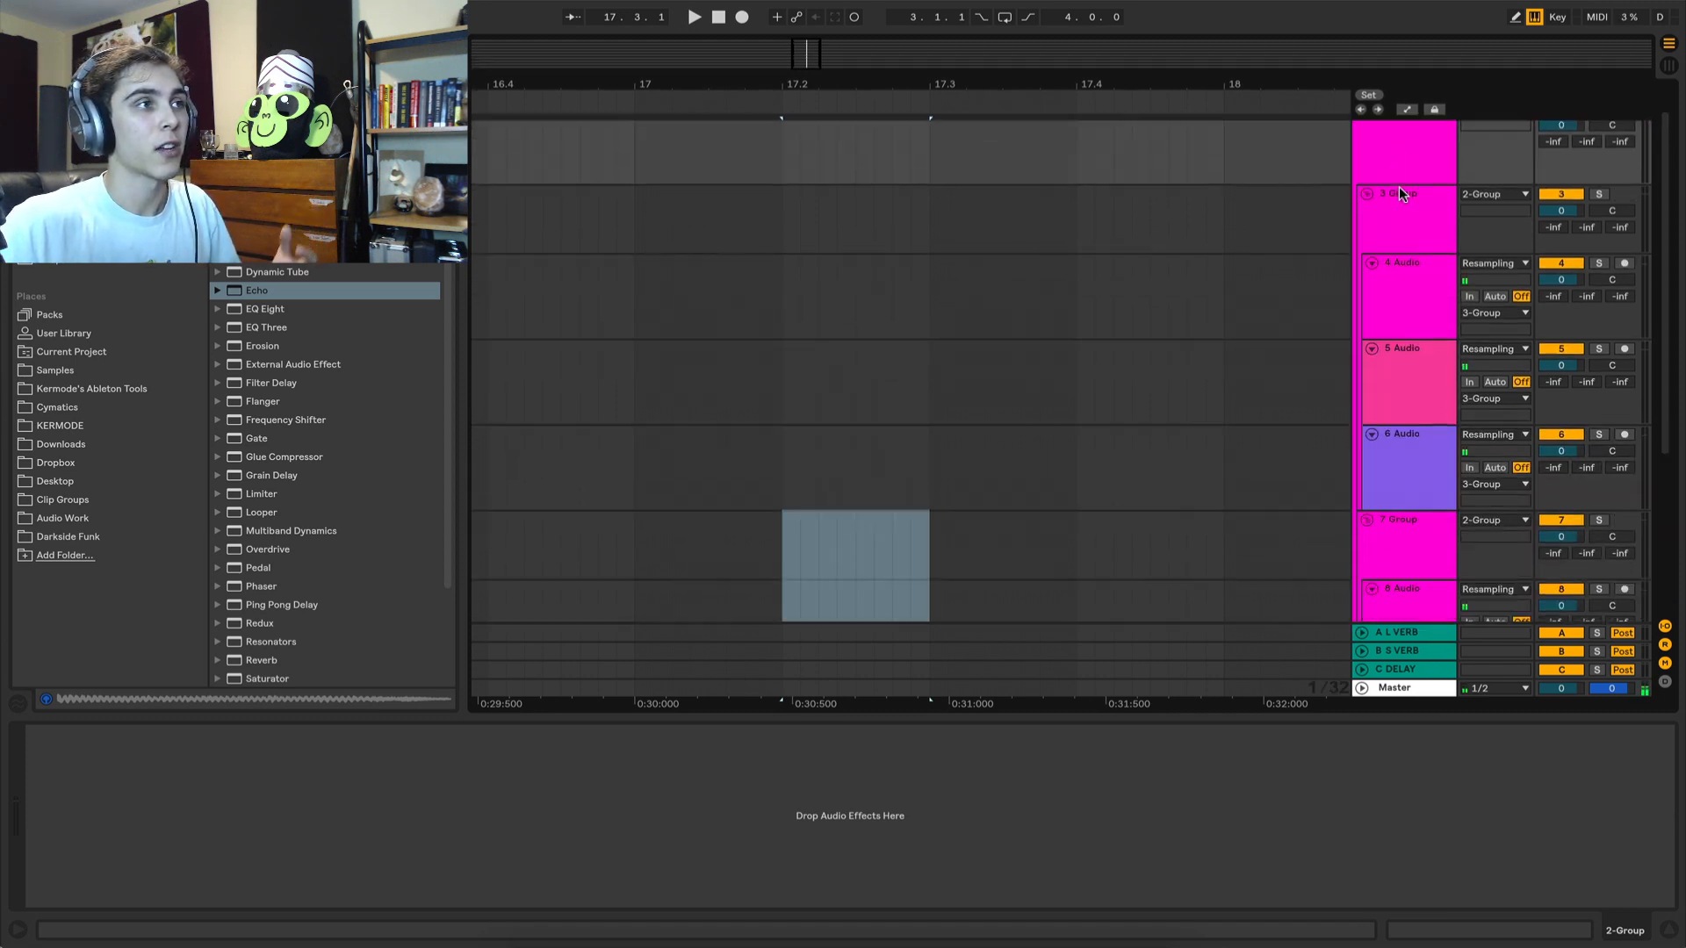
pyautogui.scroll(6, 1436, 355)
# Delete the outer parent group together with the groups and audio tracks nested in it.
pyautogui.click(1377, 175)
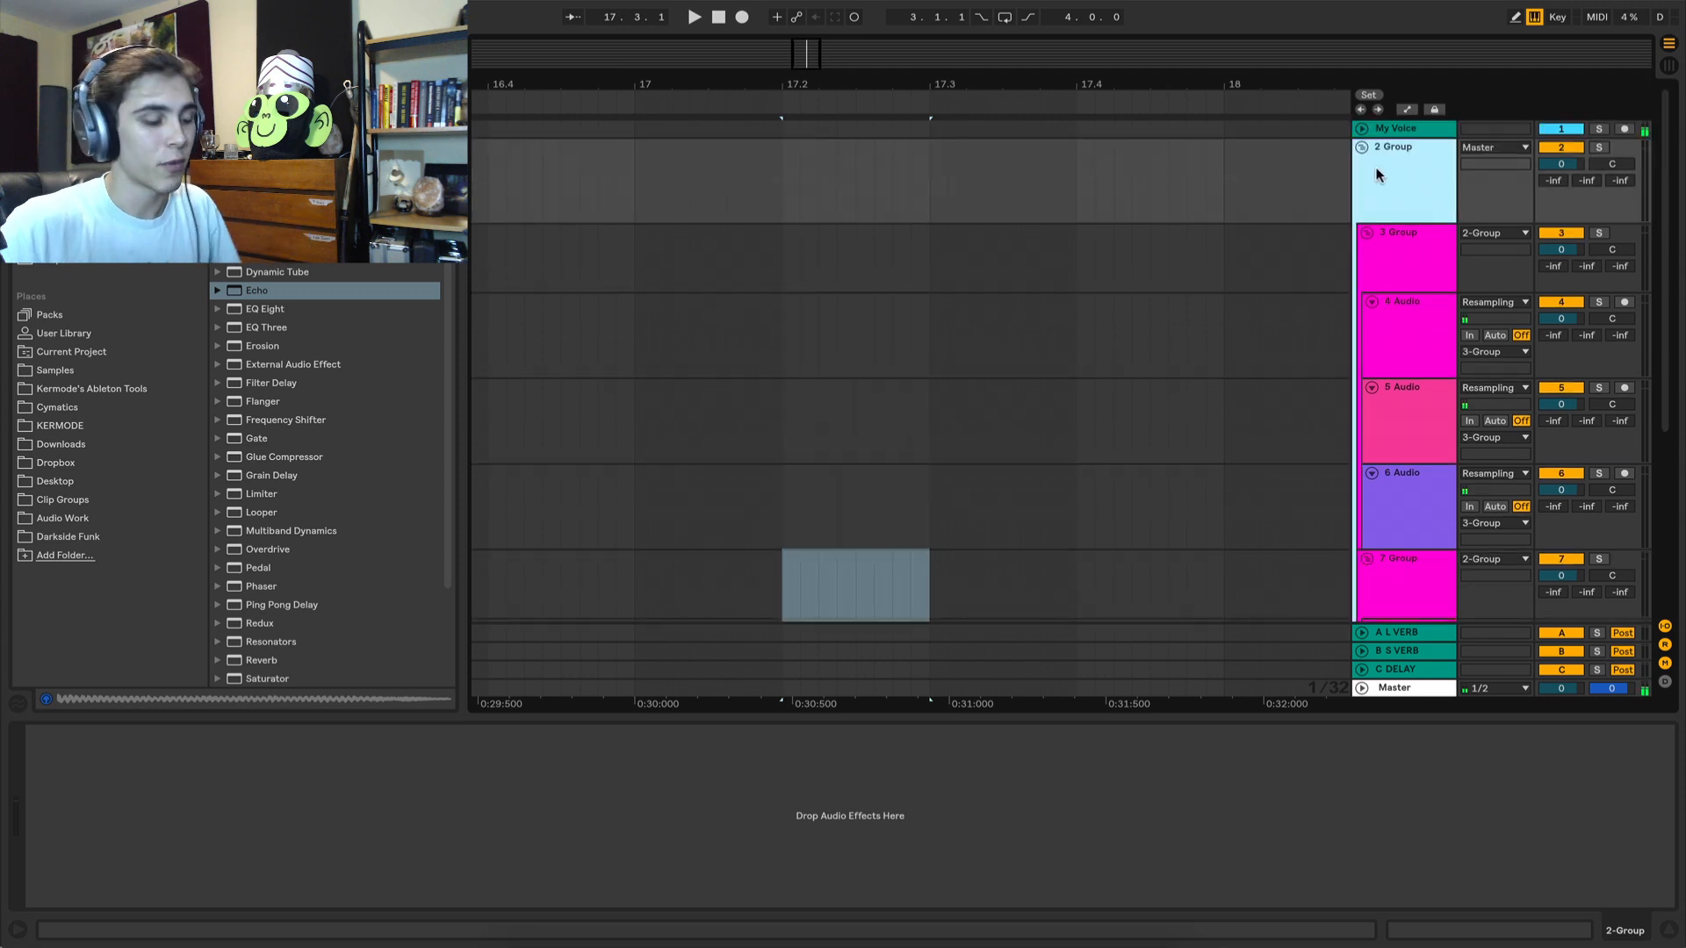
pyautogui.press('Delete')
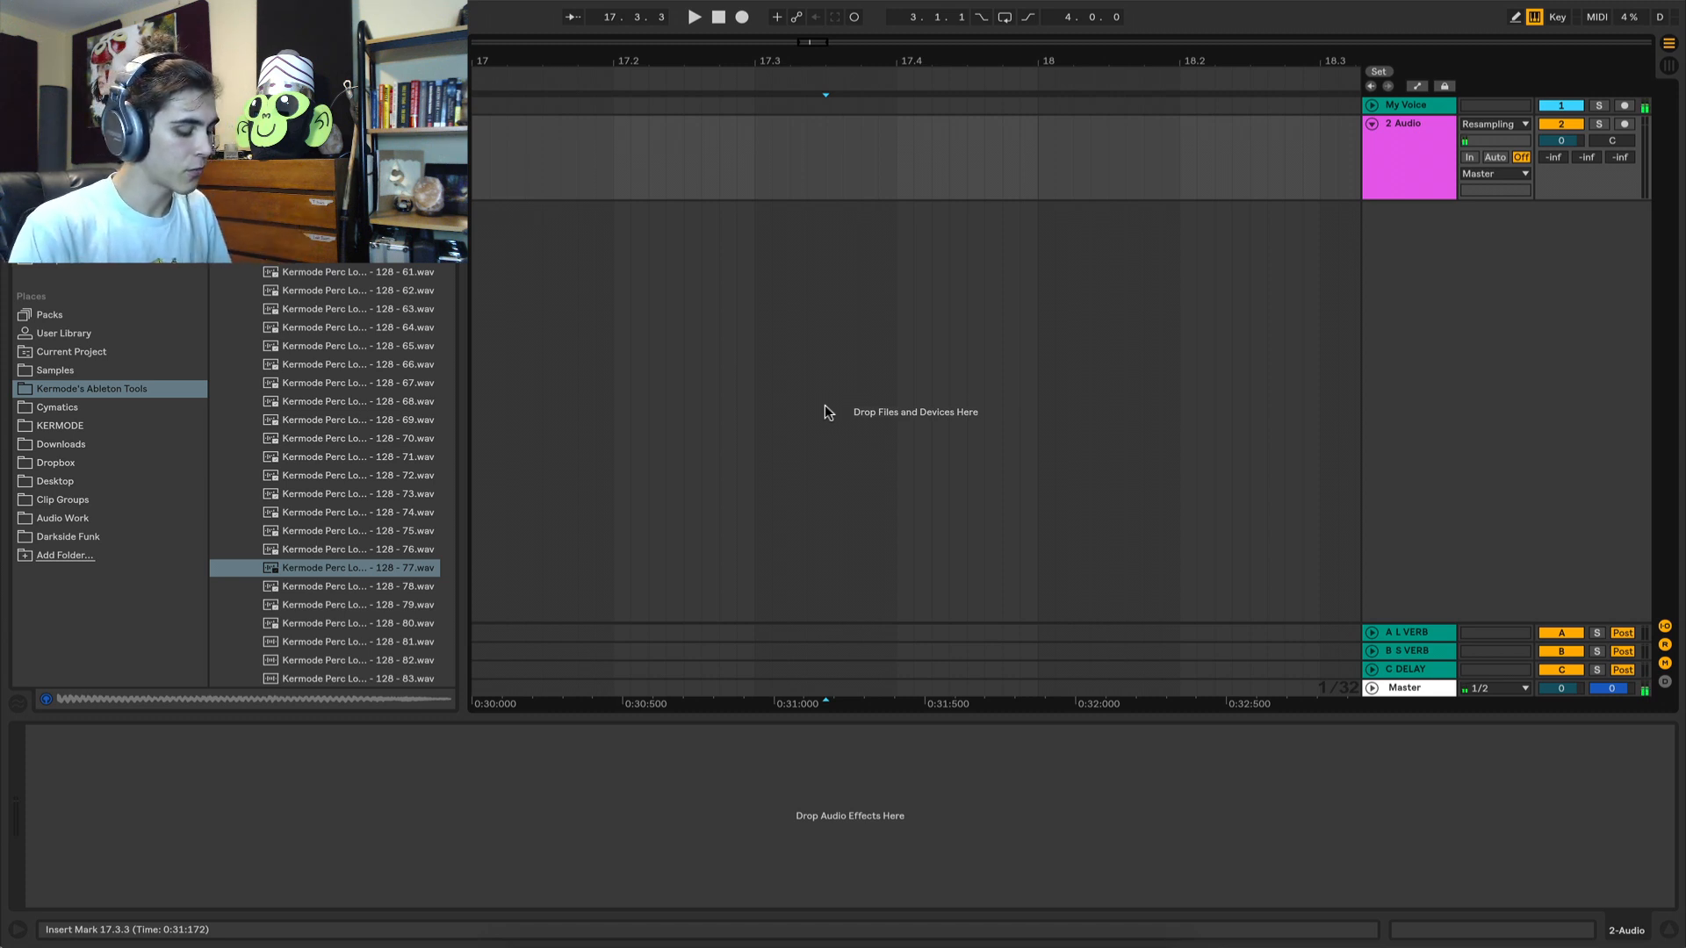
# Change the interface theme to Mid Light in the Look/Feel preferences and close the preferences.
pyautogui.press('super+comma')
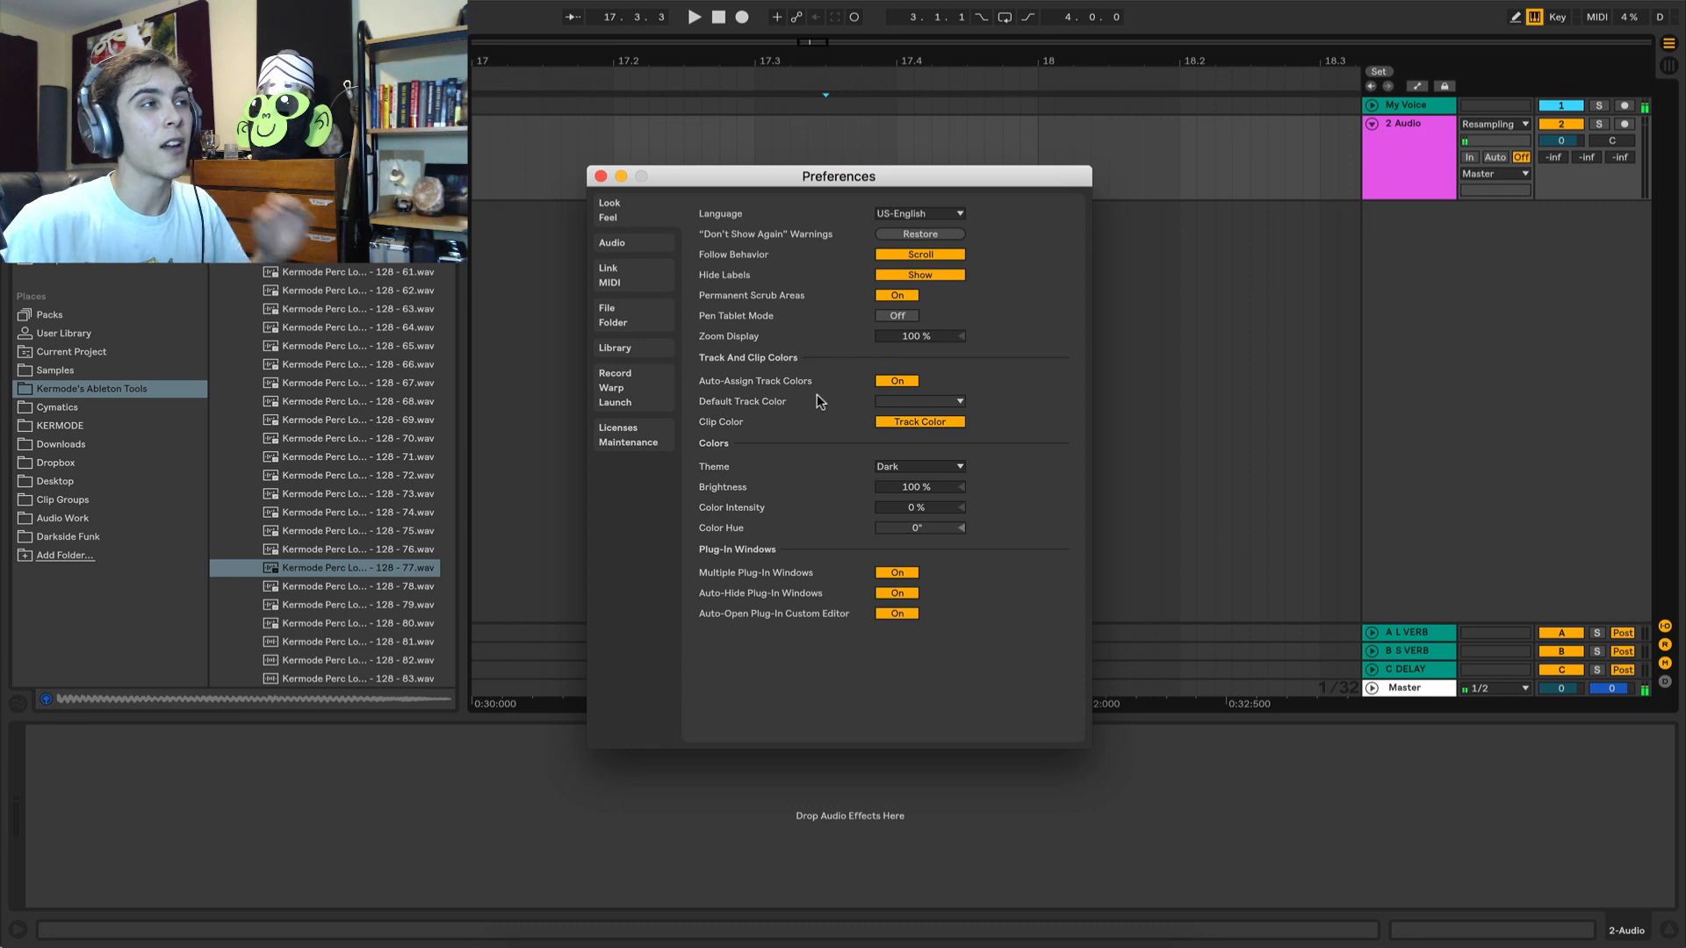
pyautogui.click(645, 244)
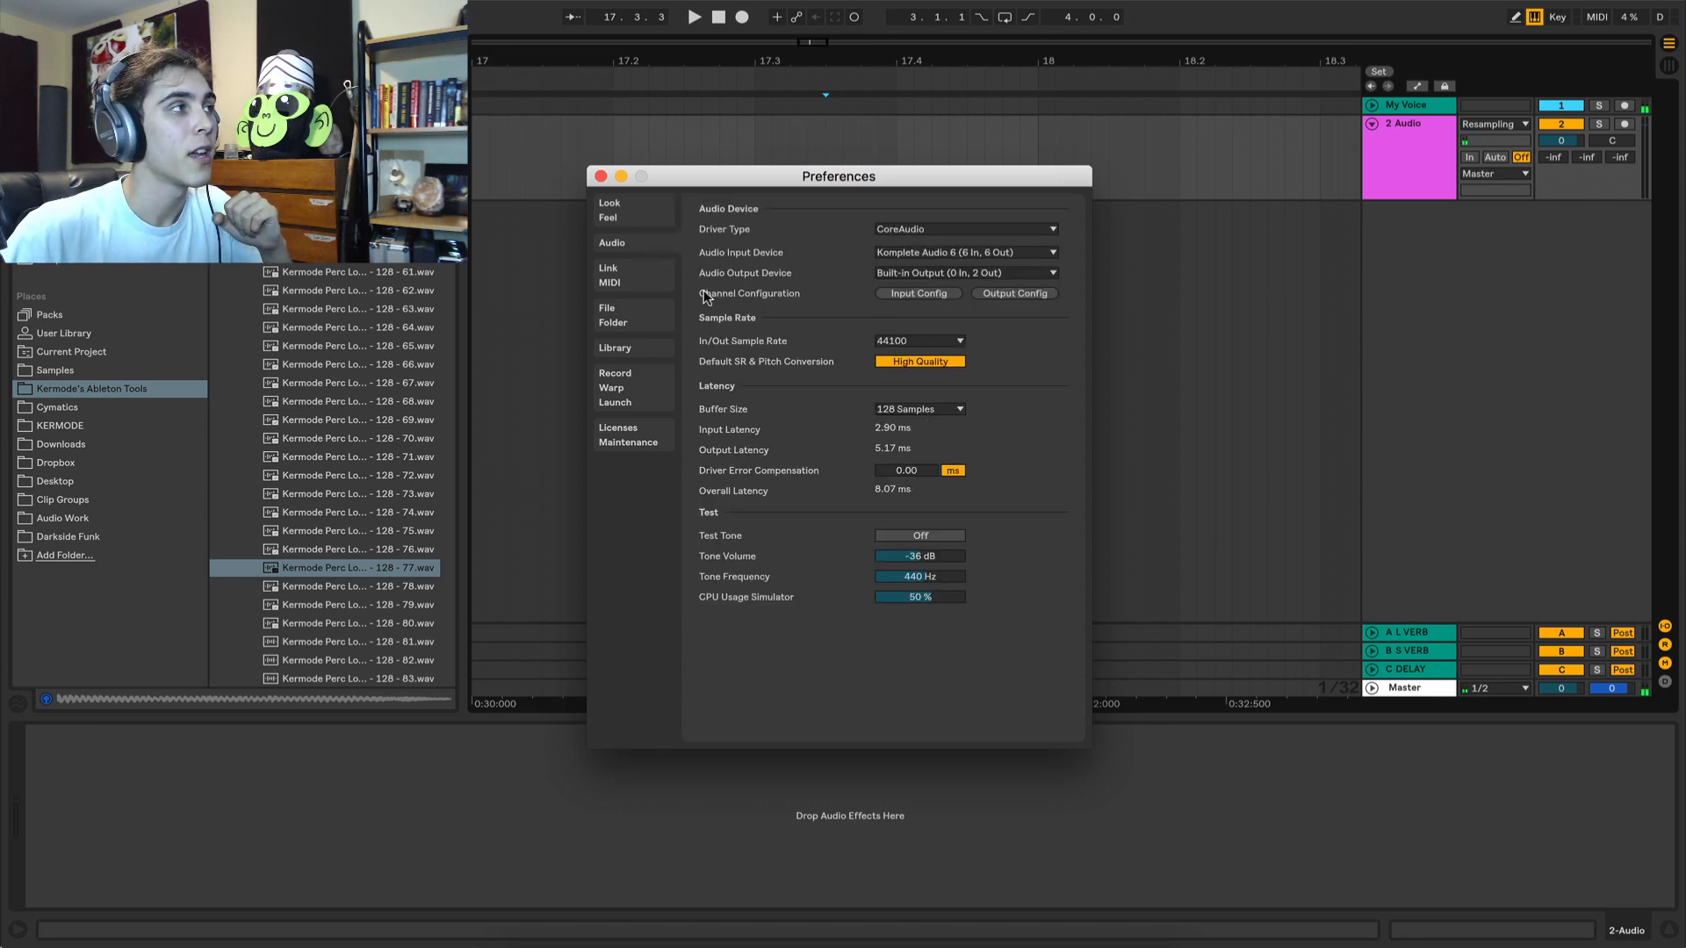
pyautogui.click(631, 212)
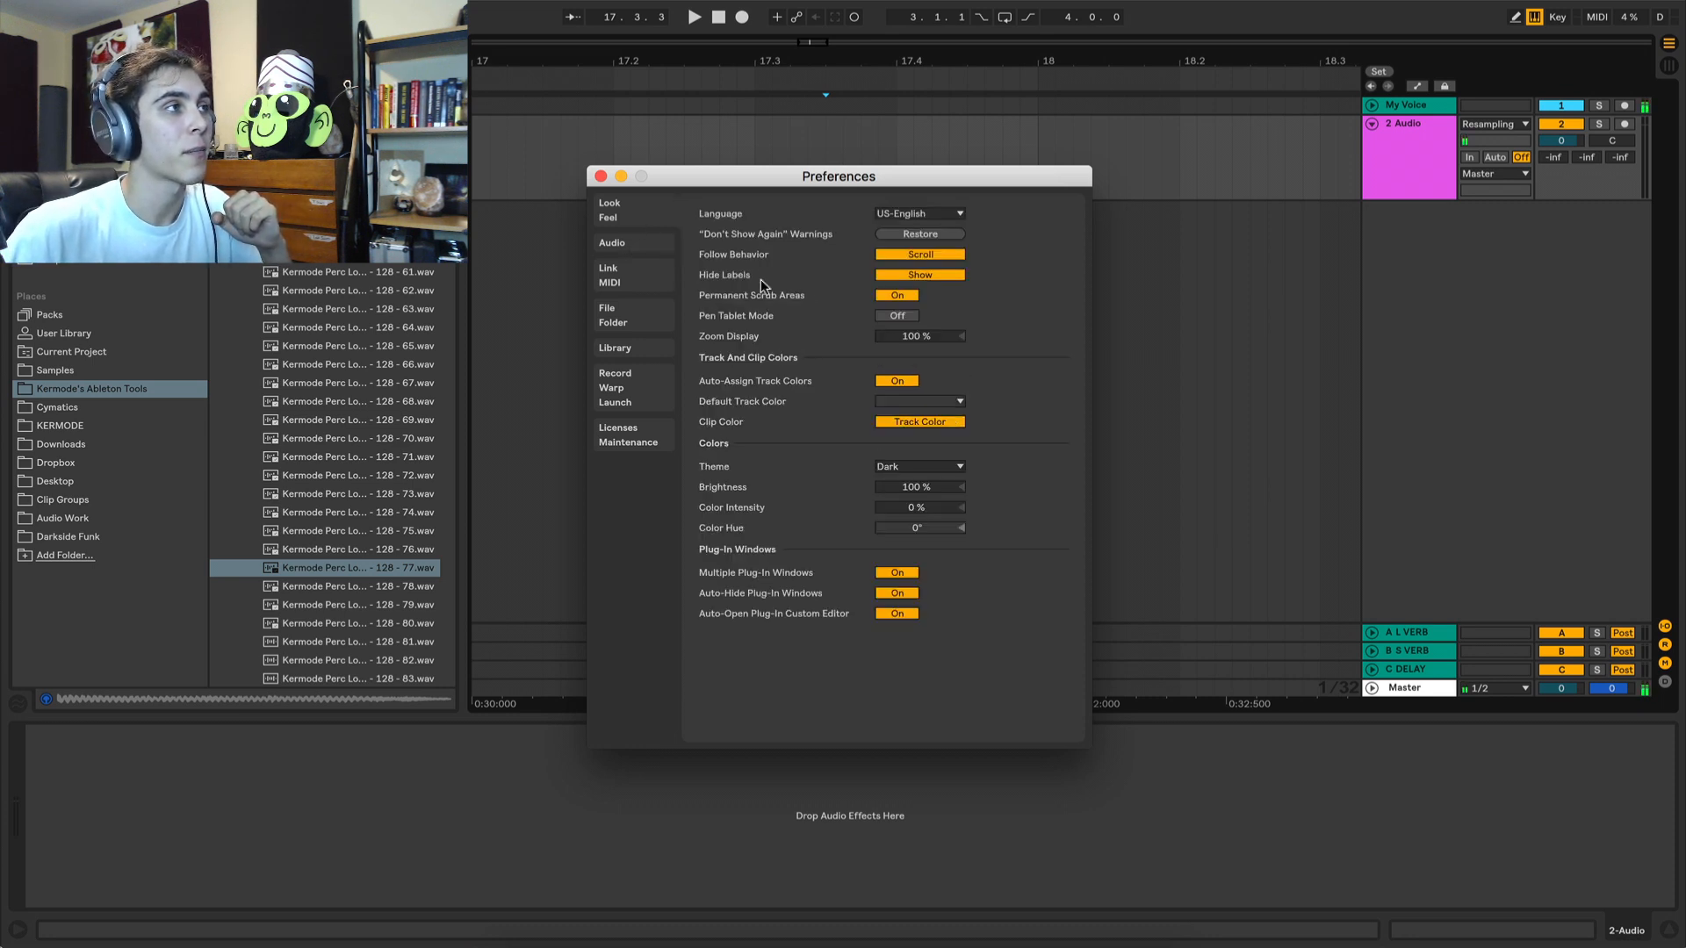
pyautogui.click(919, 466)
pyautogui.click(905, 493)
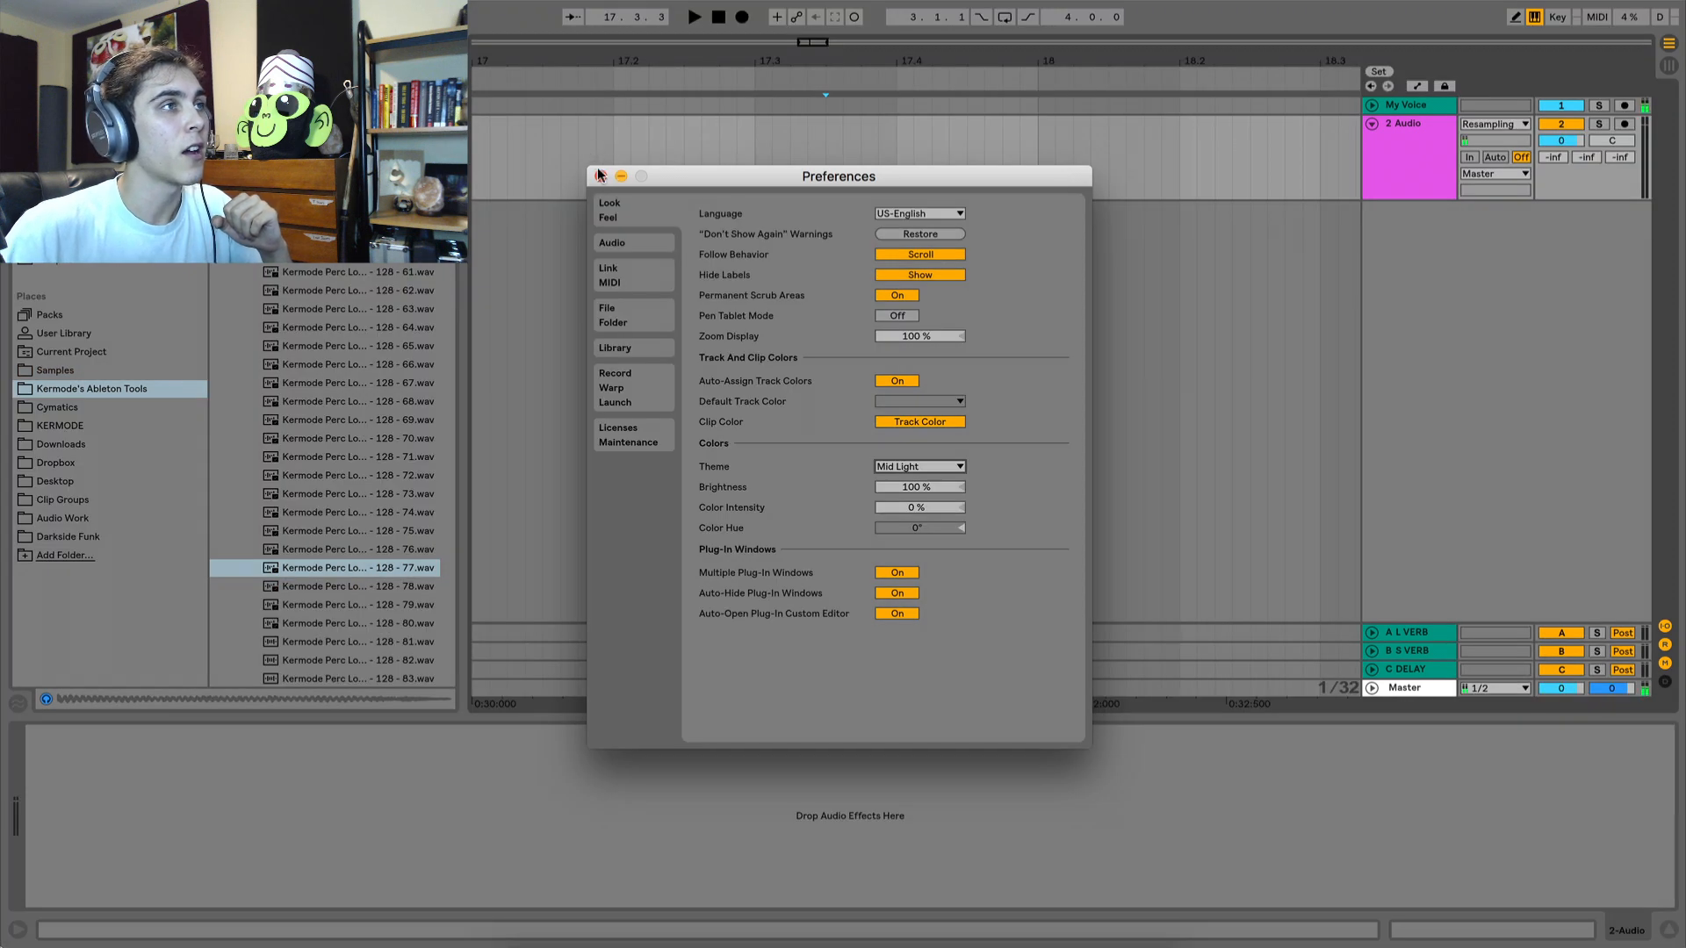
pyautogui.click(598, 175)
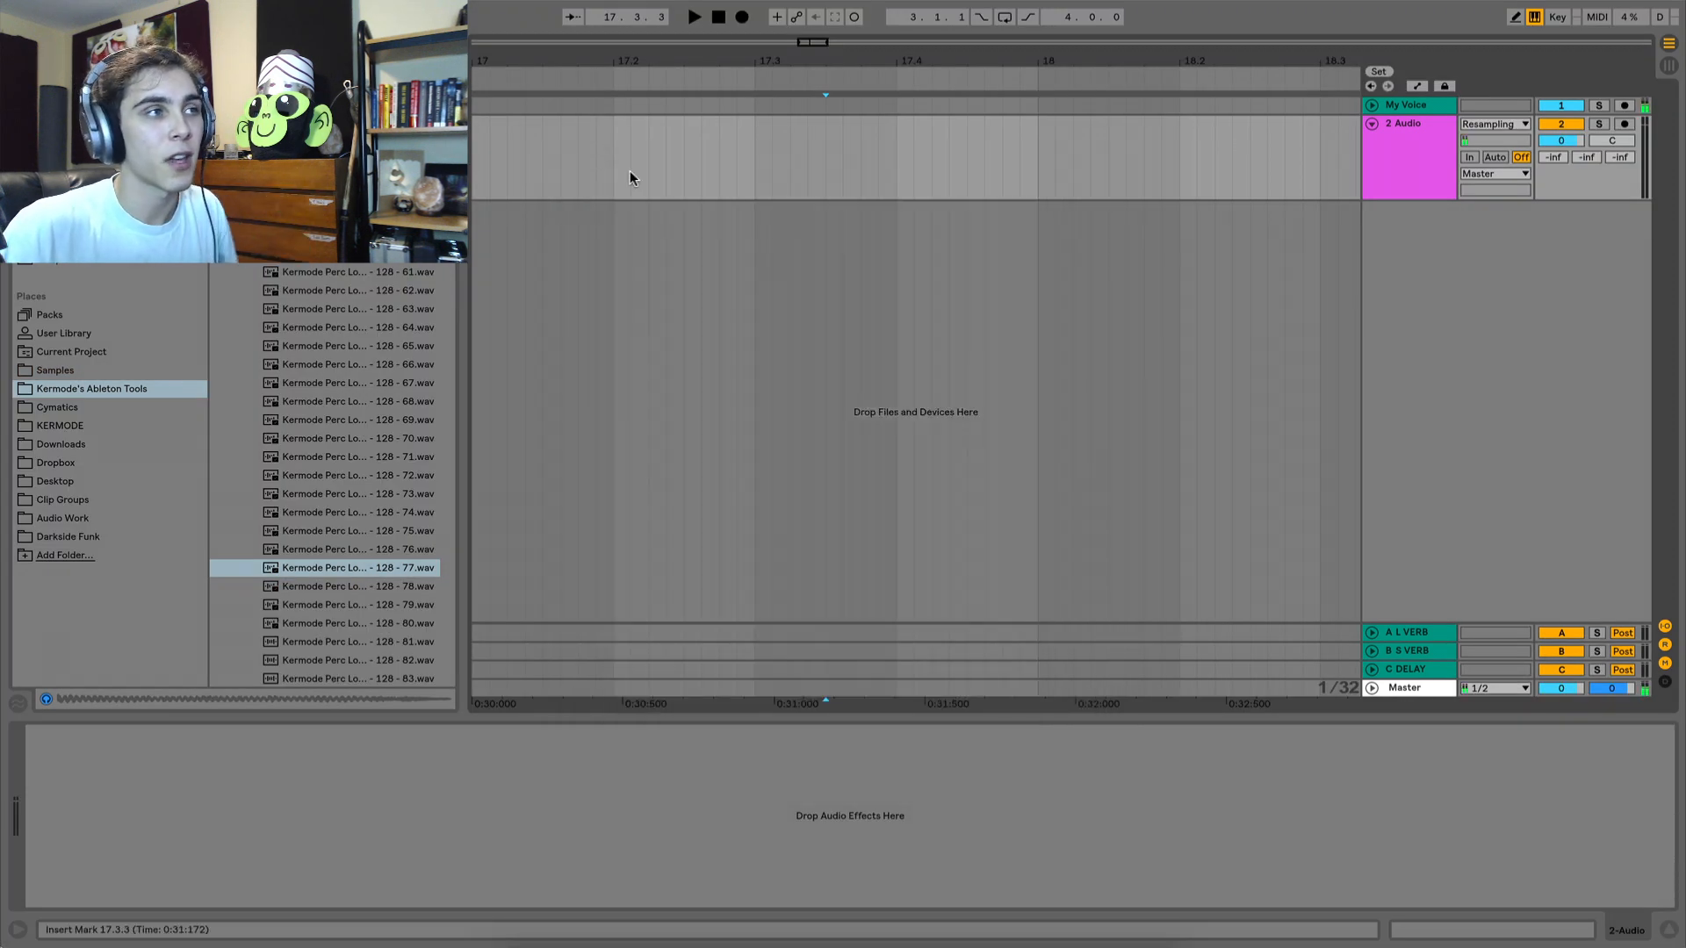
# Place the Kermode Perc Loop - 128 - 77.wav sample on the 2 Audio track, starting at 17.3.1.
pyautogui.moveTo(376, 567); pyautogui.dragTo(773, 149)
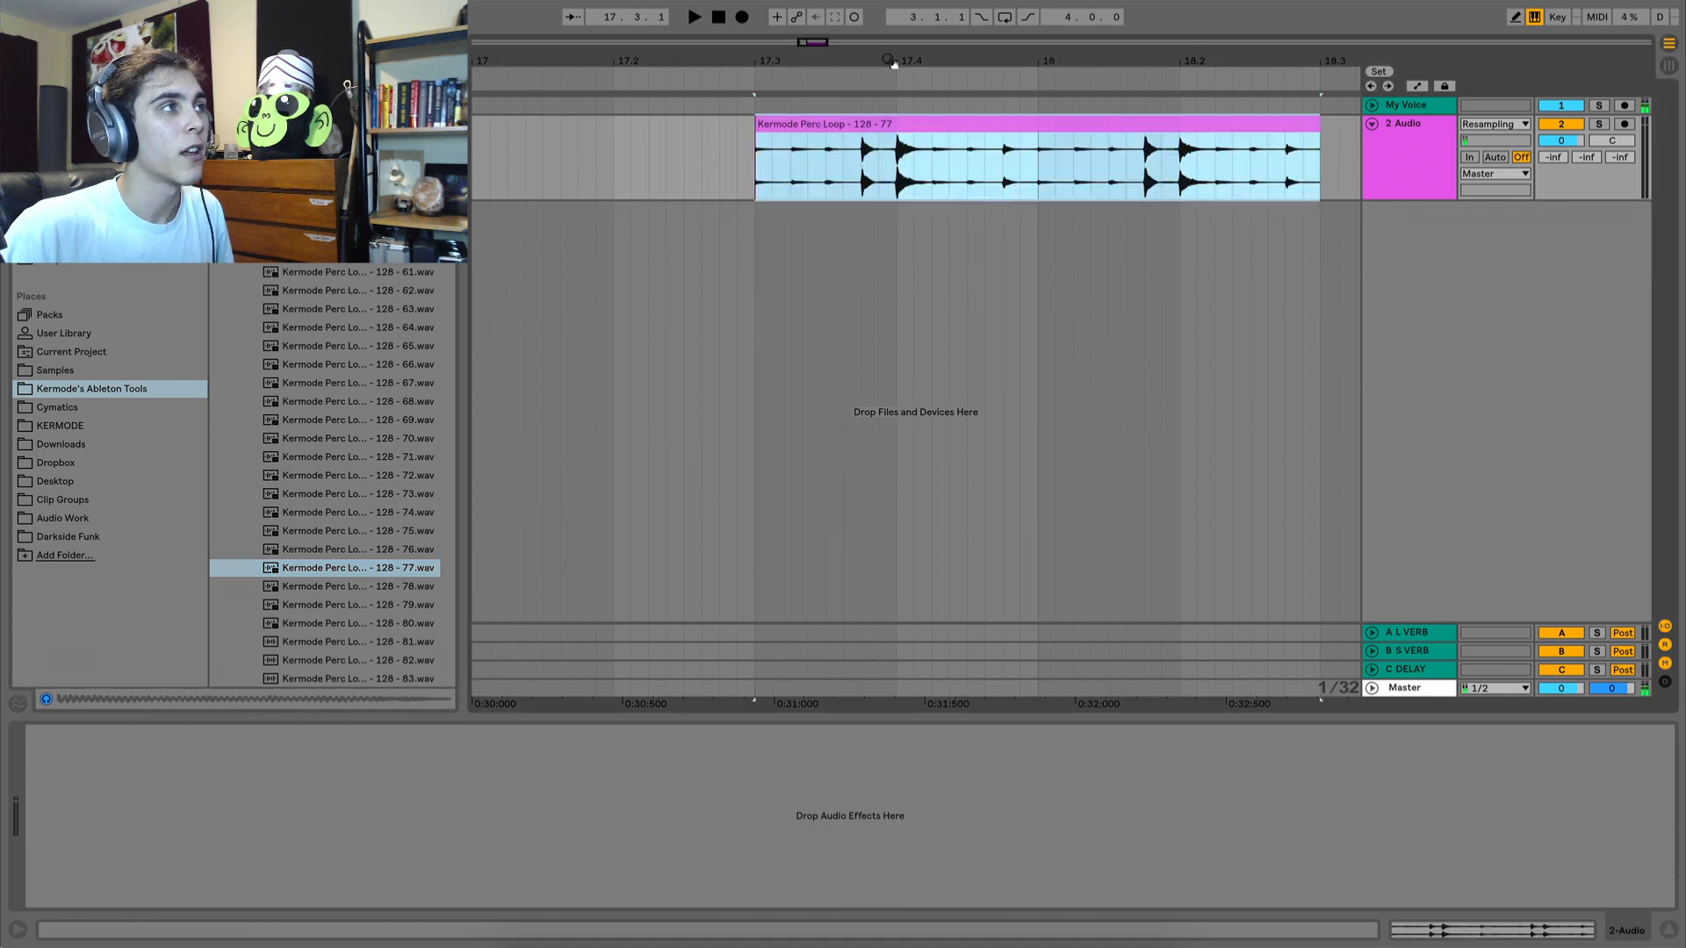
pyautogui.moveTo(882, 69); pyautogui.dragTo(685, 44)
pyautogui.click(650, 187)
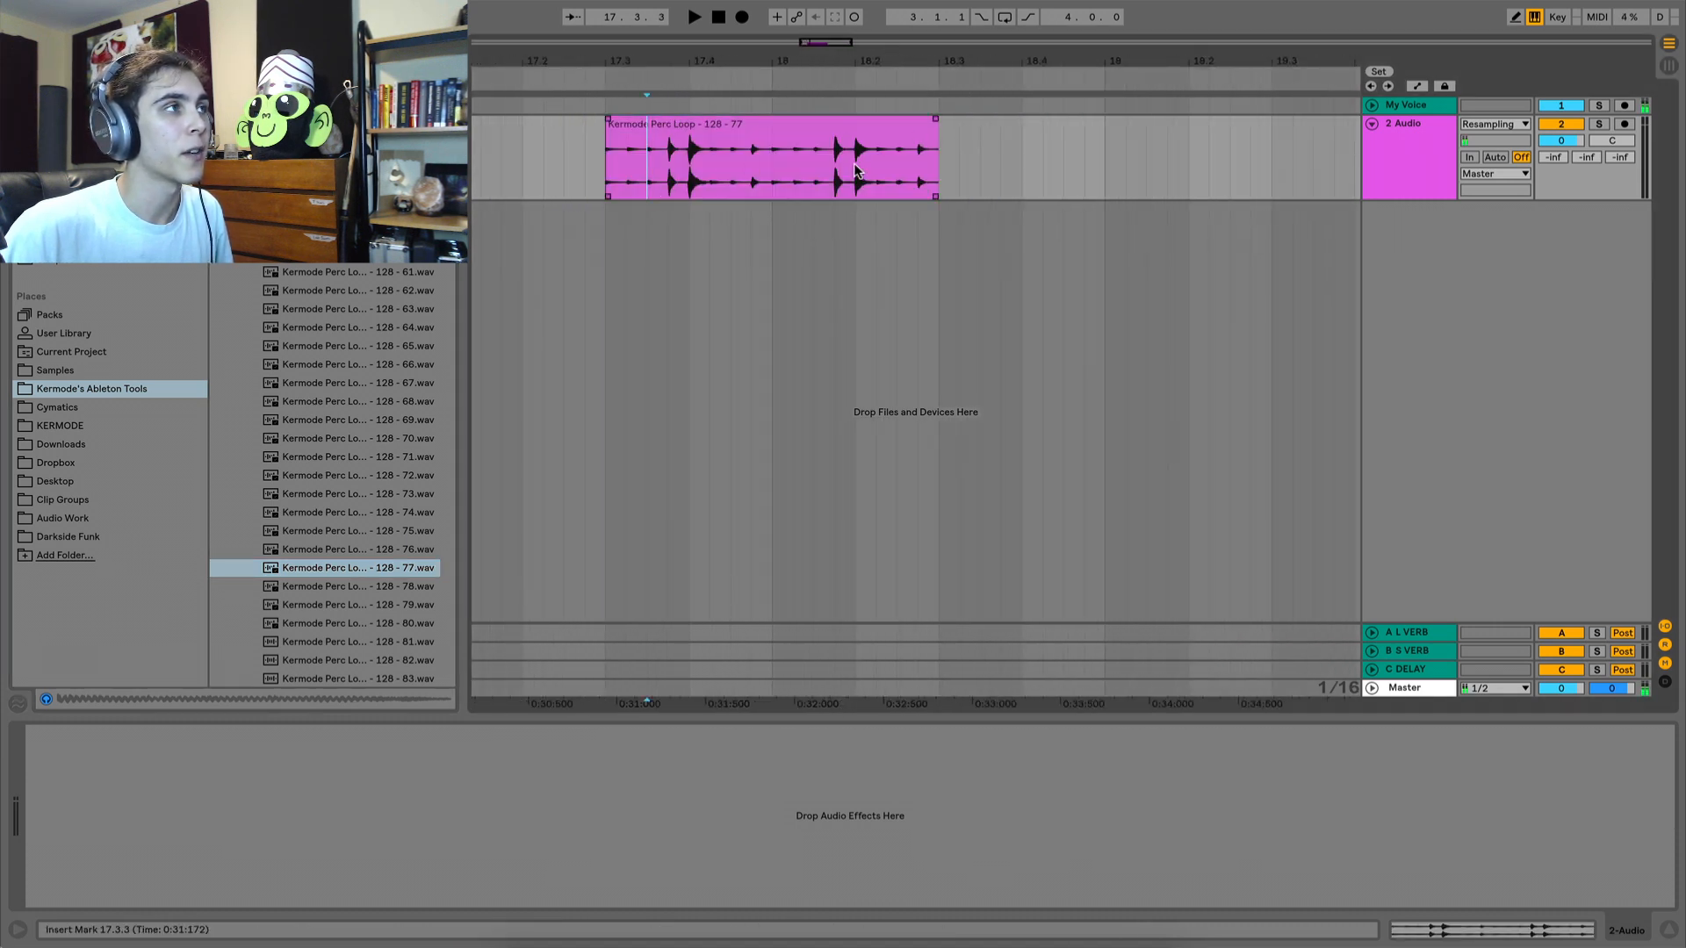
# Select the whole perc loop clip by its title bar and set the insert marker inside its waveform at 17.4.4.
pyautogui.moveTo(858, 167); pyautogui.dragTo(957, 158)
pyautogui.click(729, 166)
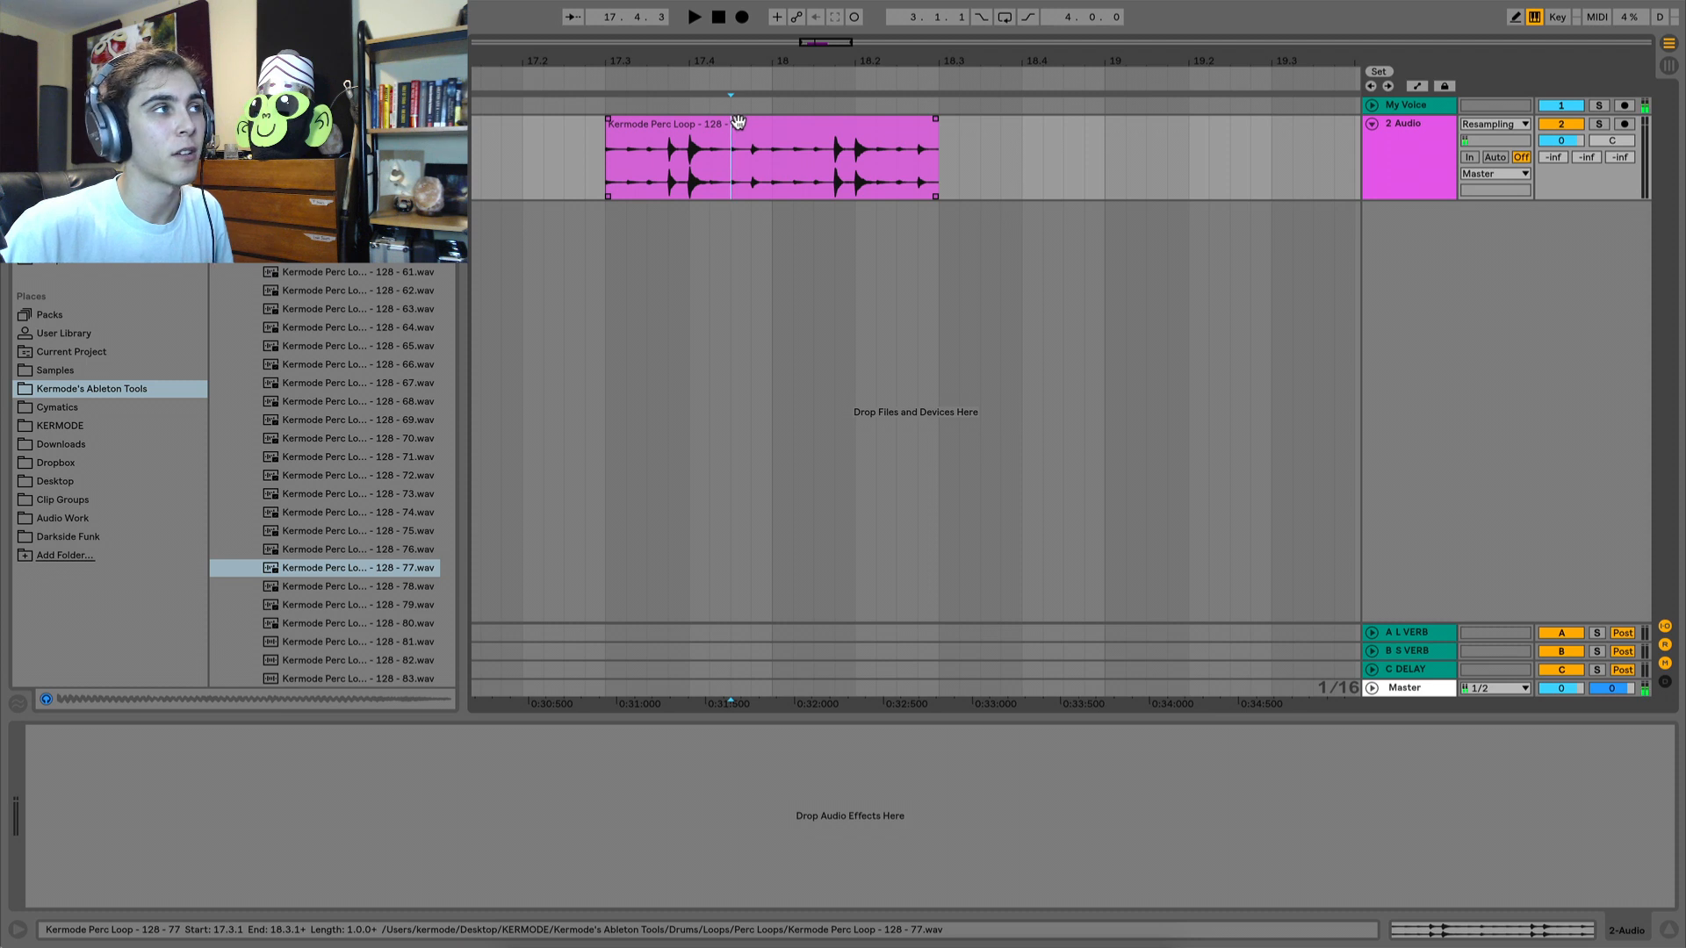
pyautogui.click(821, 128)
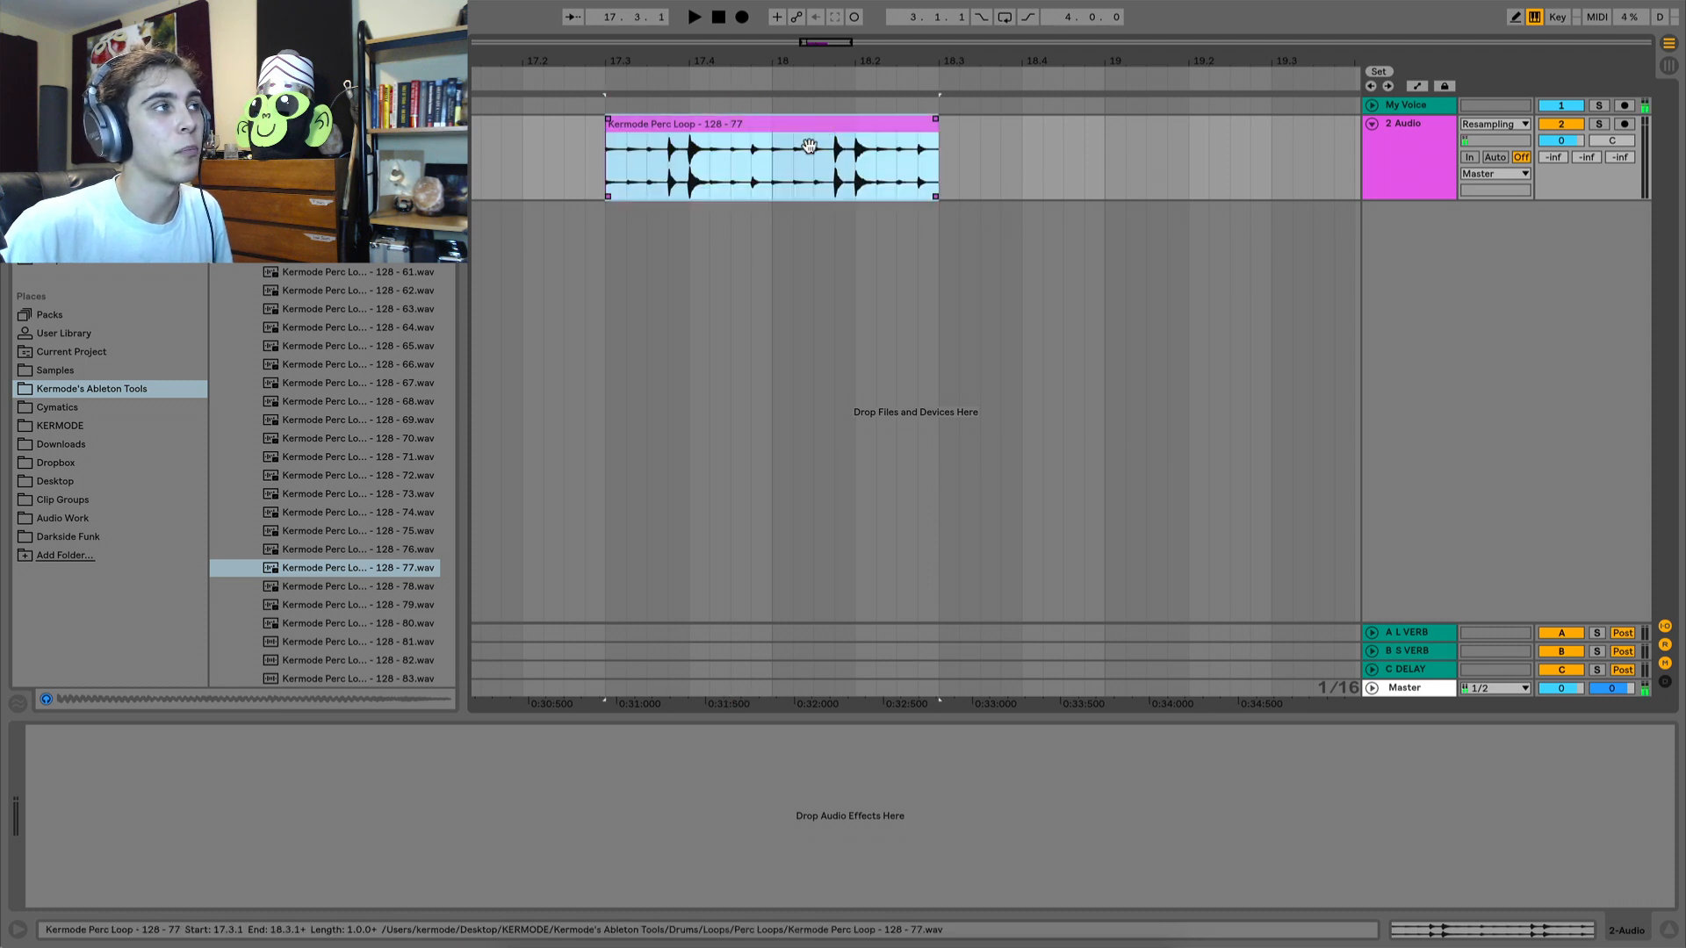
pyautogui.click(751, 173)
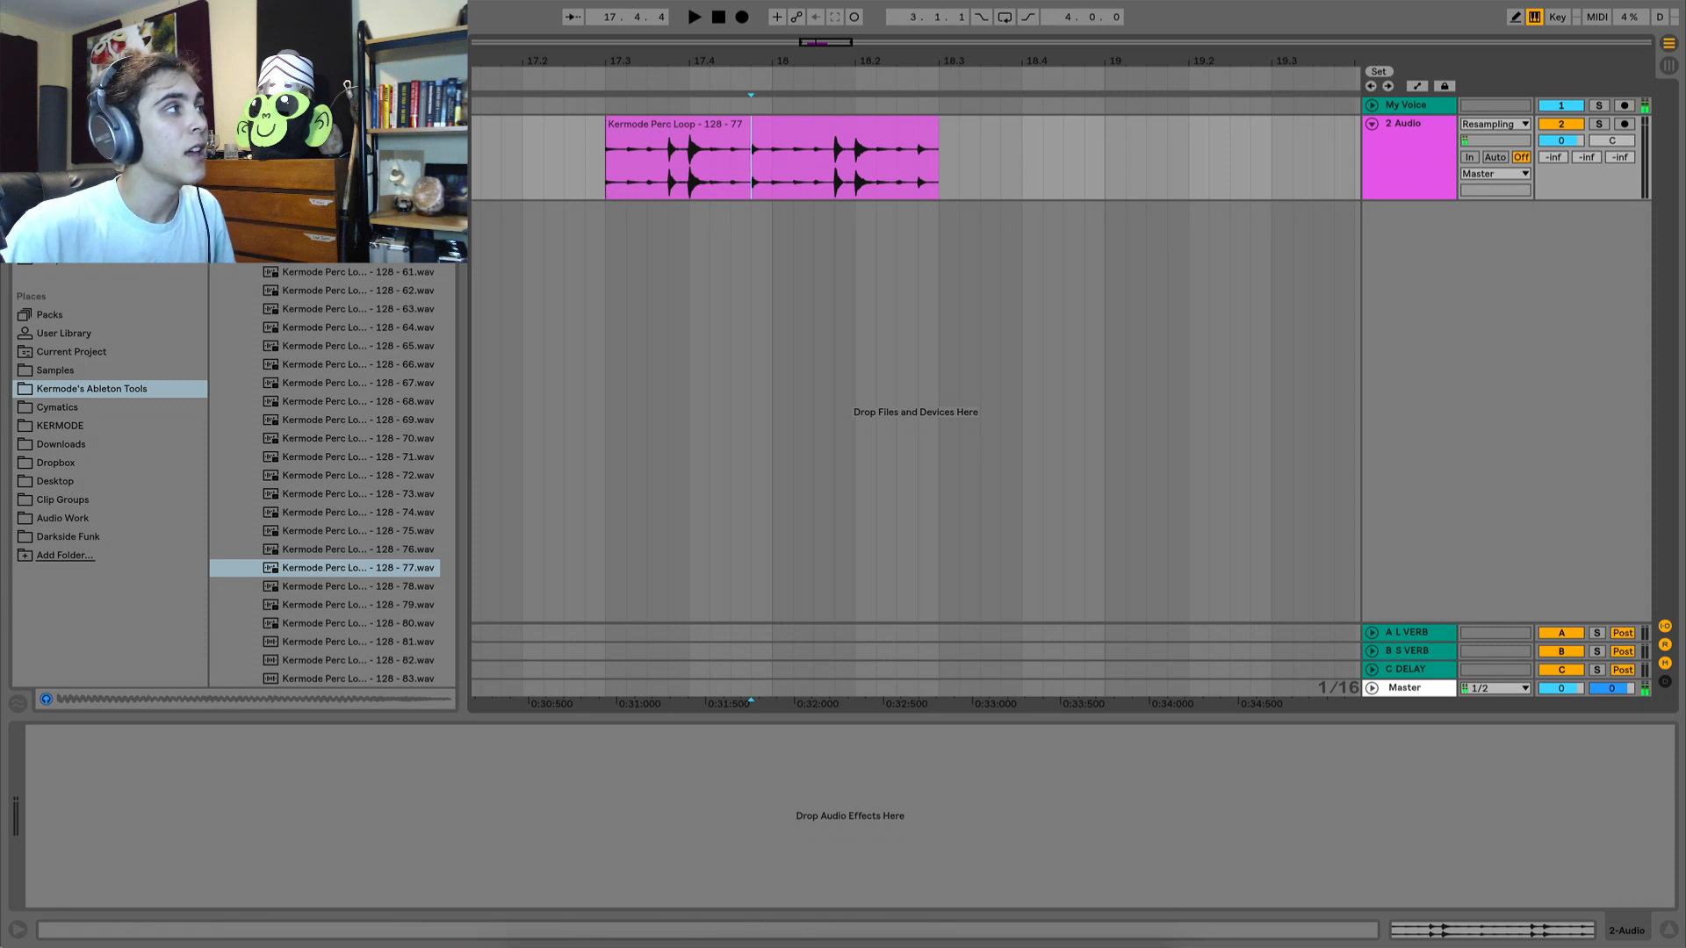
# Examine the colour collections in the browser and set the insert marker to the perc loop clip's start at 17.3.1.
pyautogui.scroll(4, 25, 168)
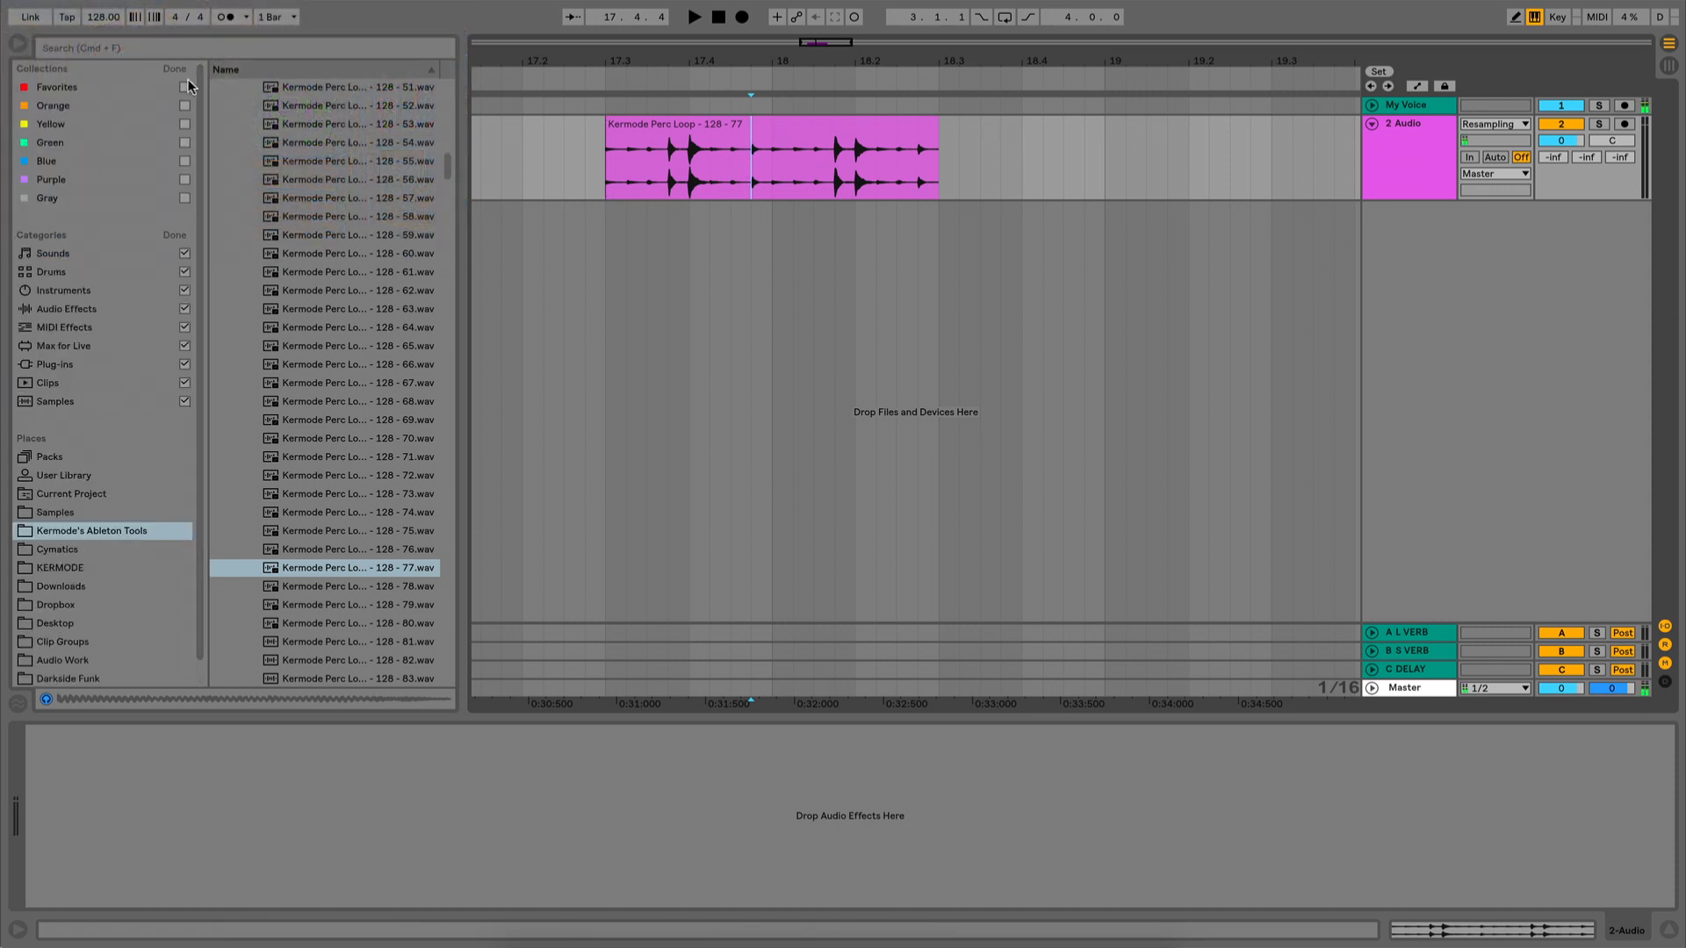
pyautogui.scroll(-4, 189, 86)
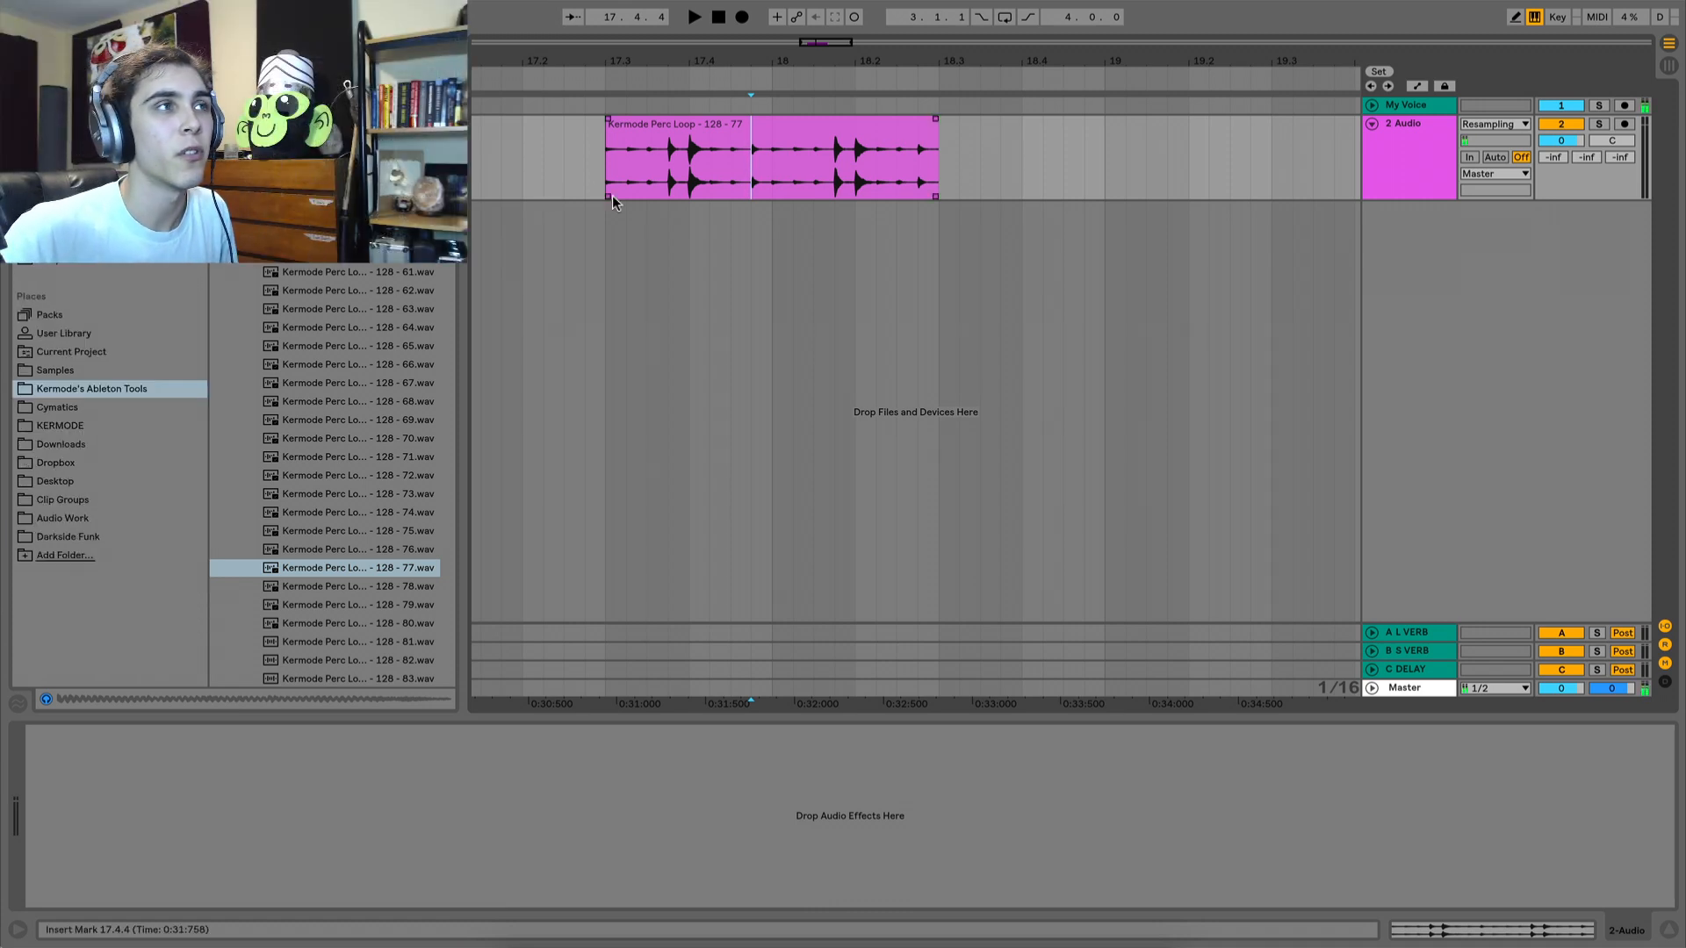
pyautogui.click(602, 156)
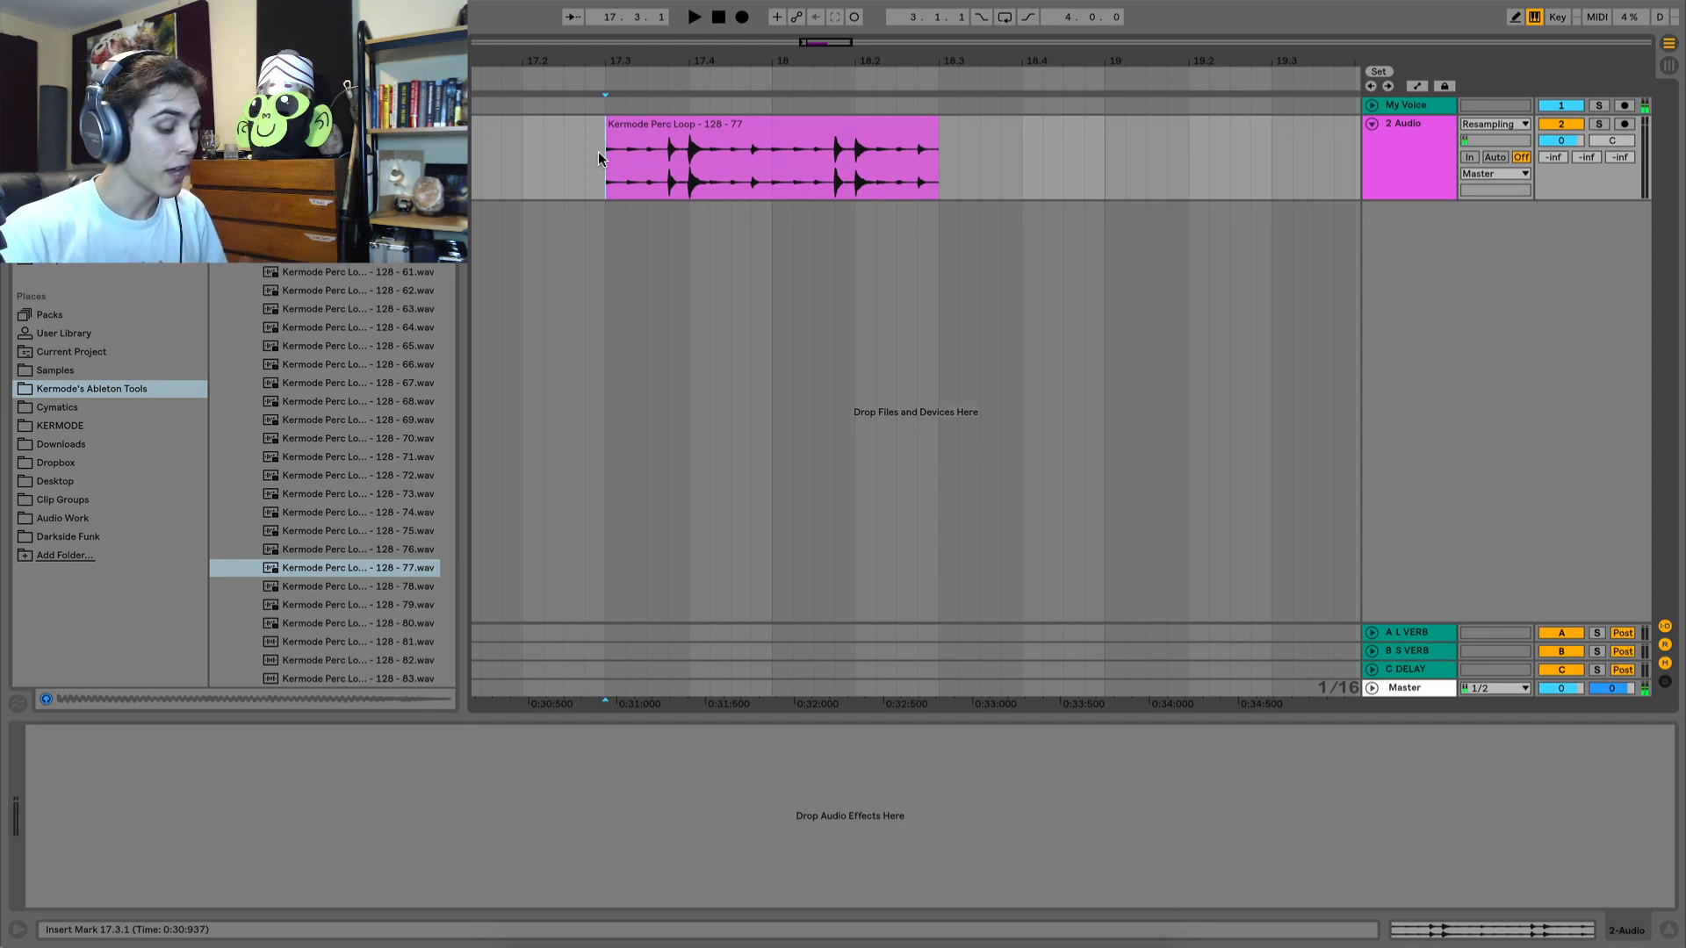
# Enlarge the interface's Zoom Display to 177%, reset it to 100%, and close the preferences.
pyautogui.press('super+comma')
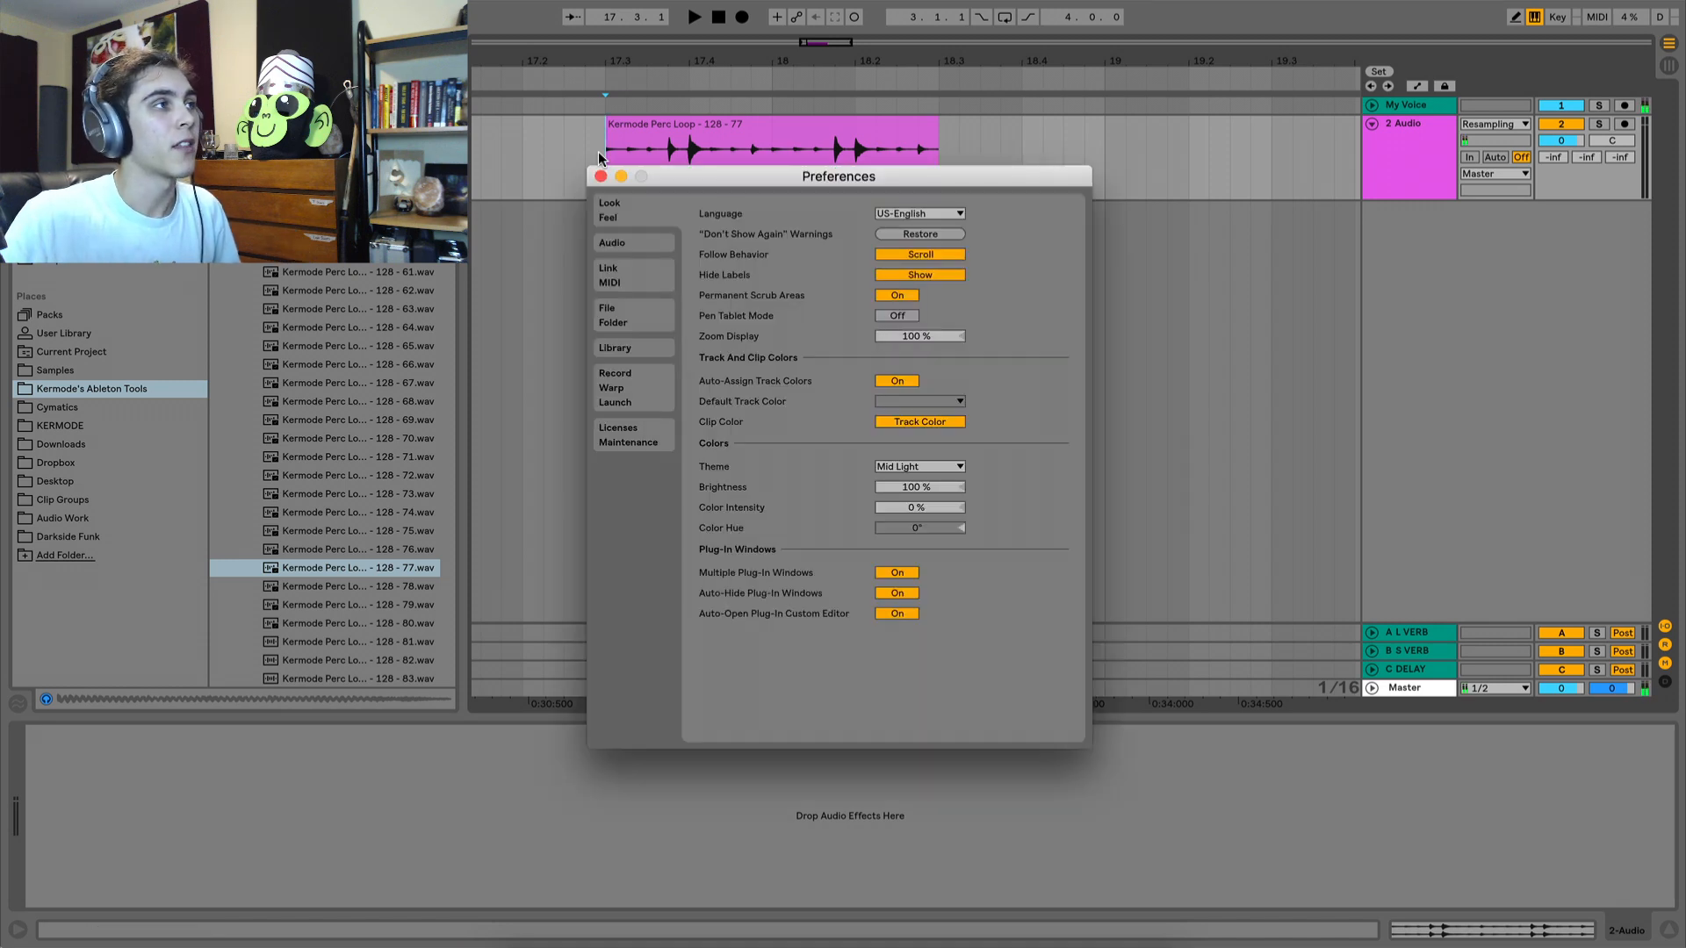
pyautogui.moveTo(887, 327); pyautogui.dragTo(887, 259)
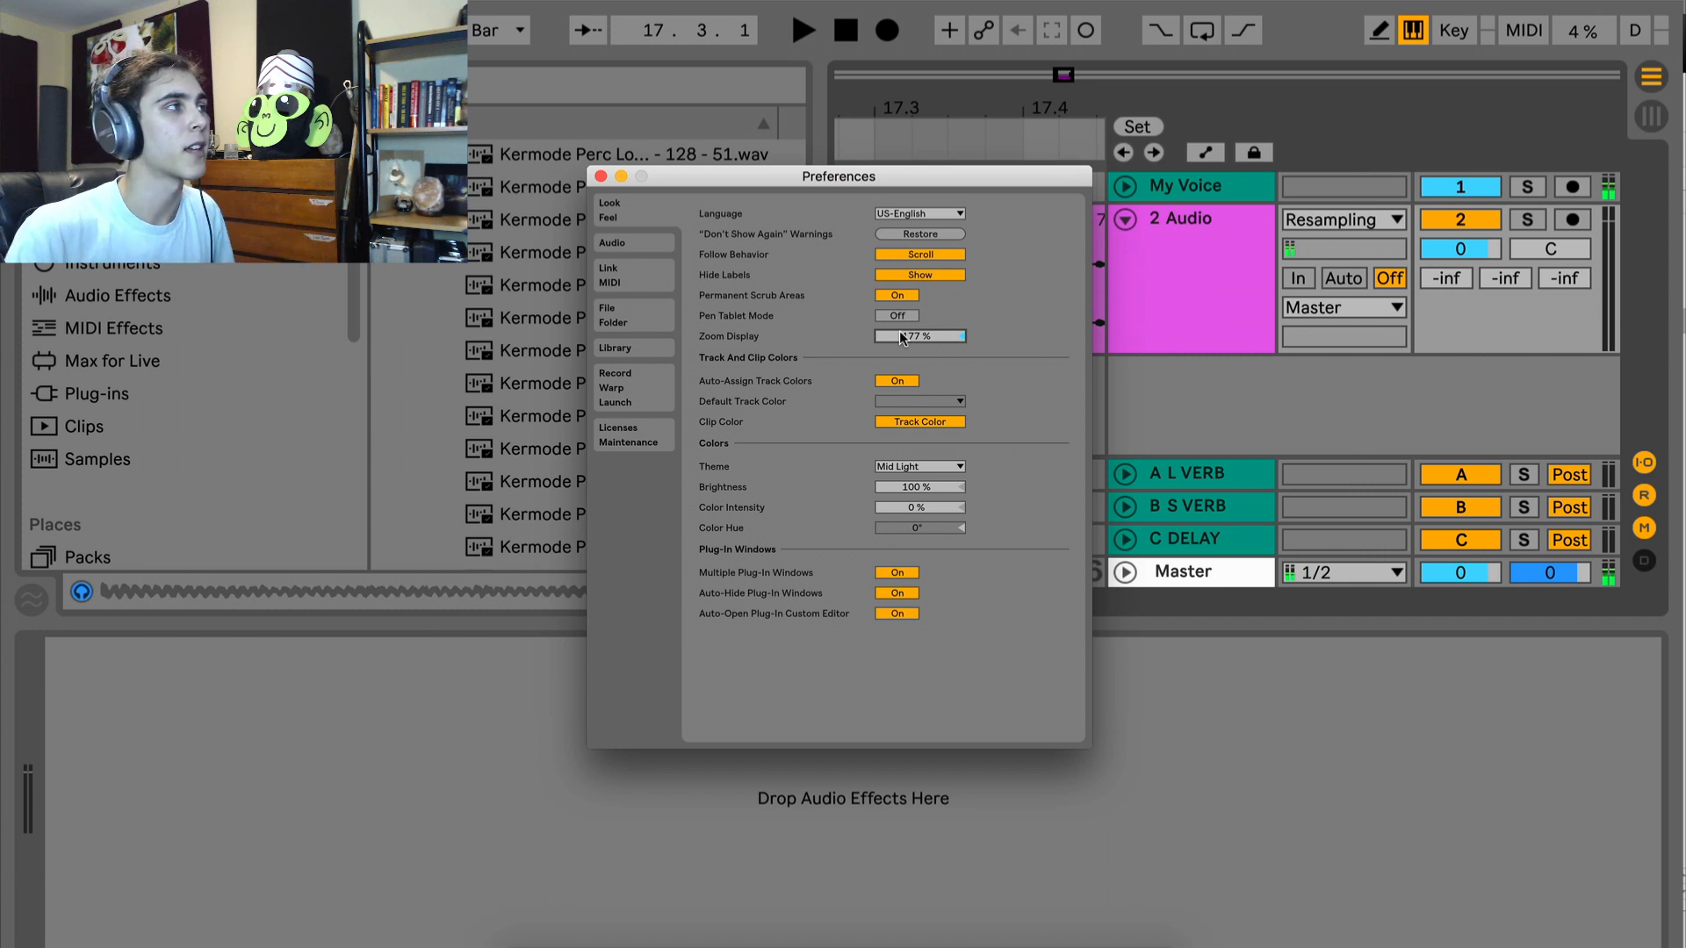
pyautogui.click(961, 336)
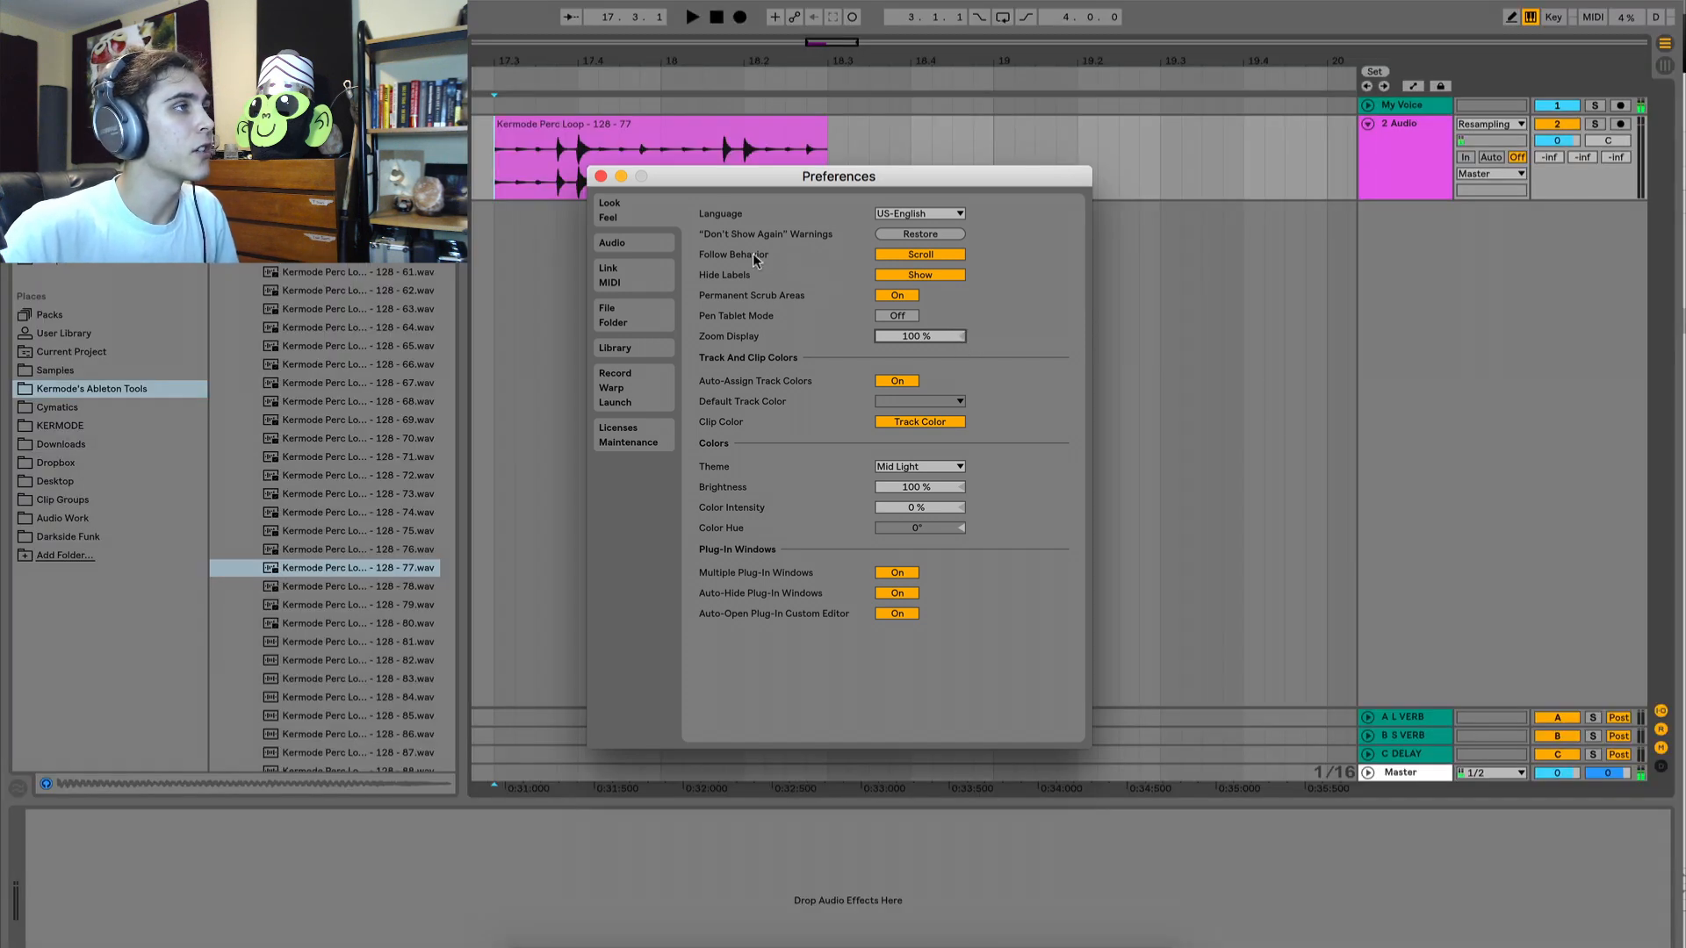
pyautogui.click(601, 176)
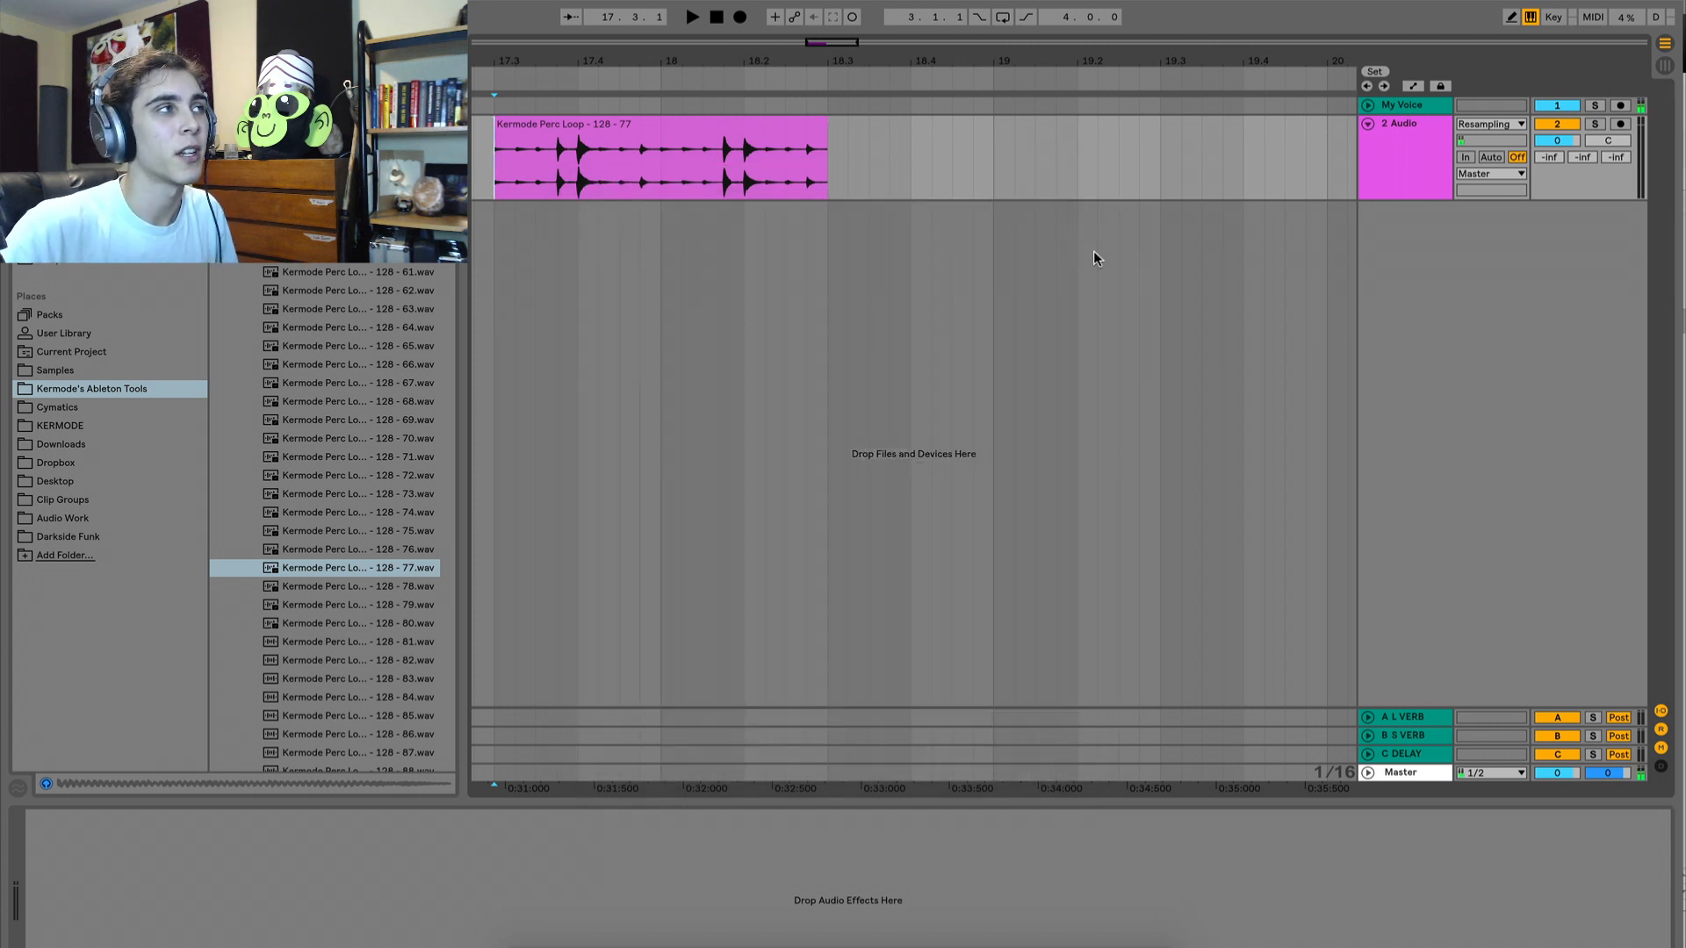
# Set the insert marker at 19.2.2 on the 2 Audio track and show the My Voice track's device chain.
pyautogui.click(1094, 193)
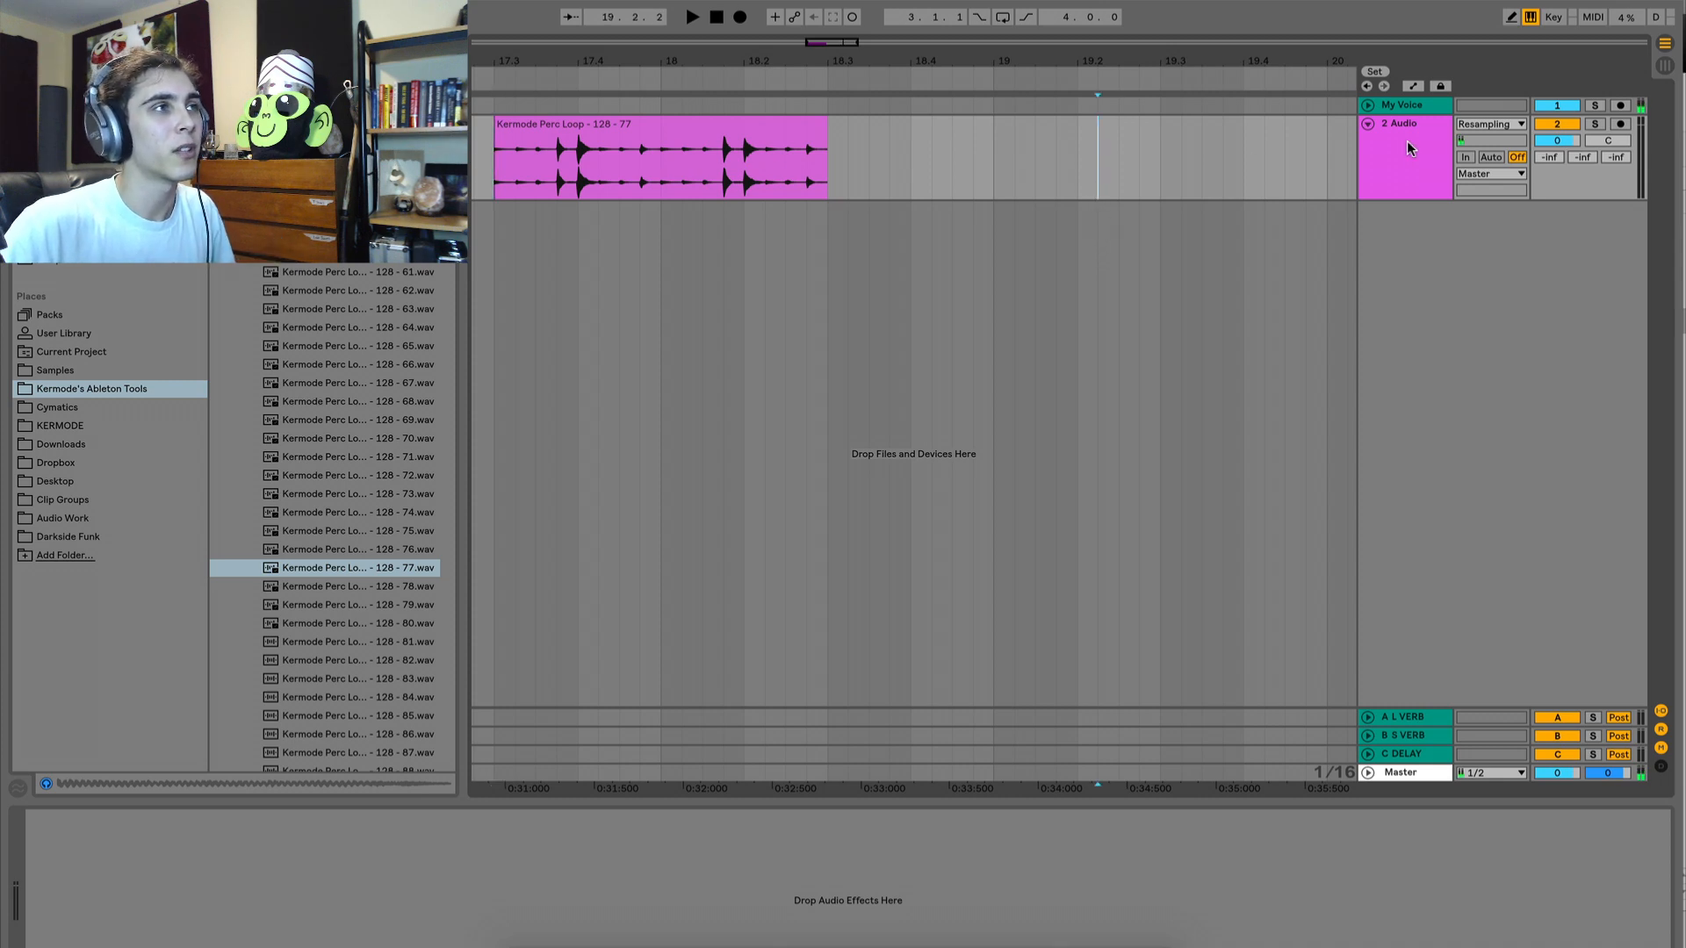
pyautogui.click(1381, 130)
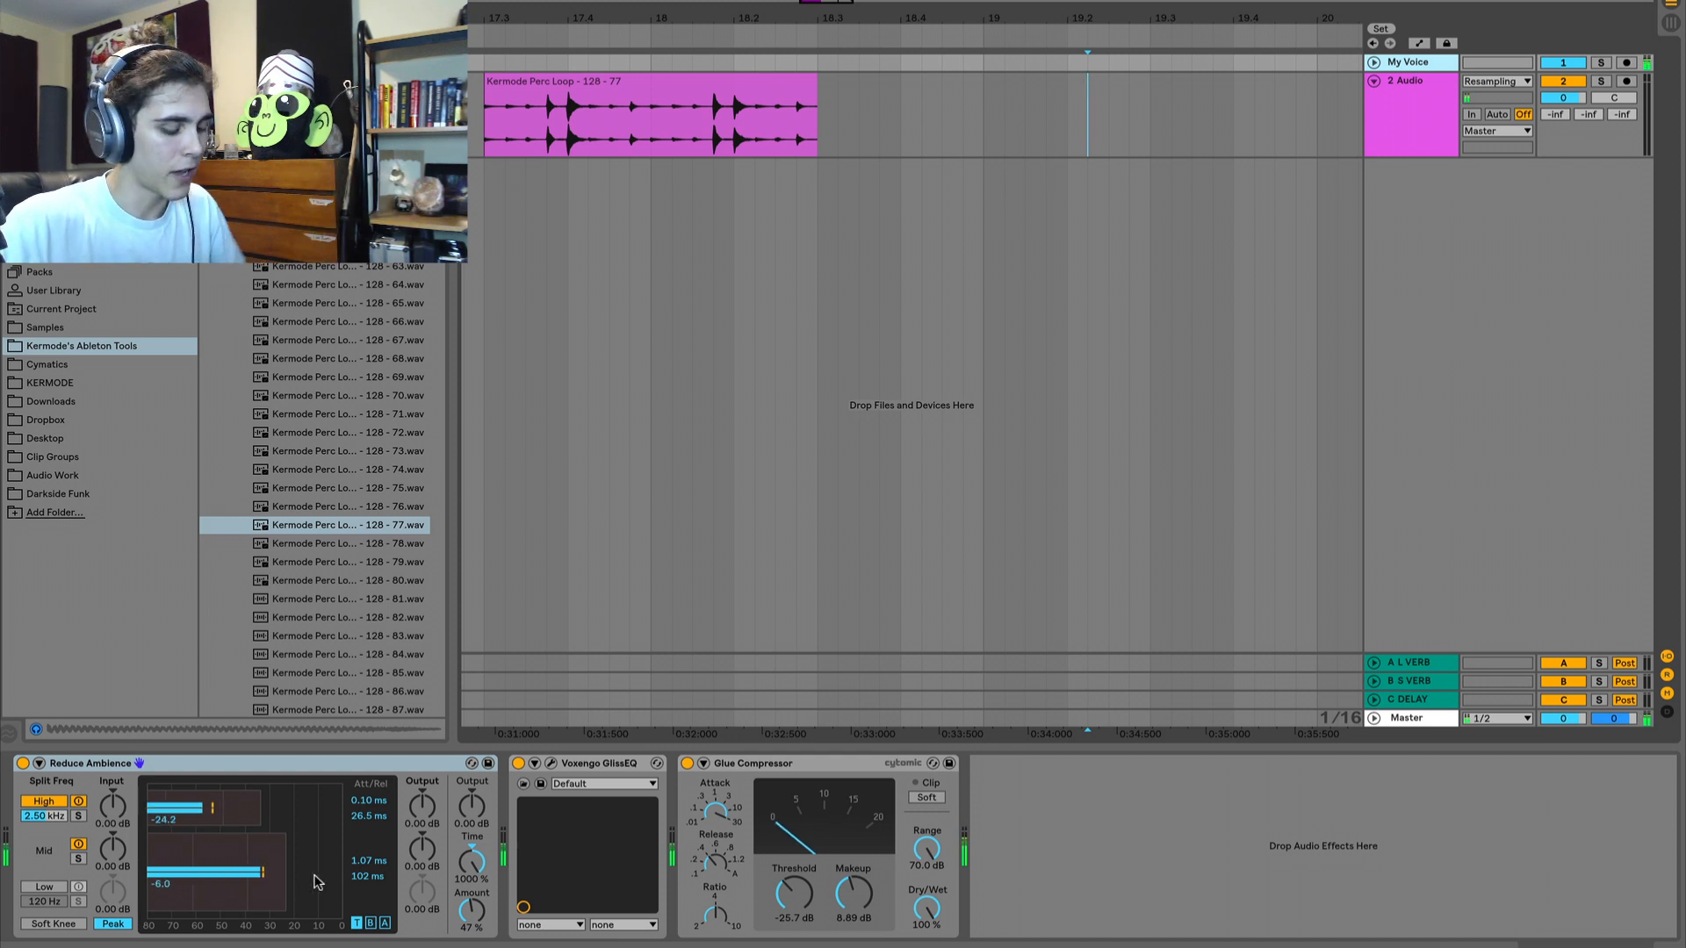
# Set the interface theme to Dark in the Look/Feel preferences and close the preferences.
pyautogui.press('super+comma')
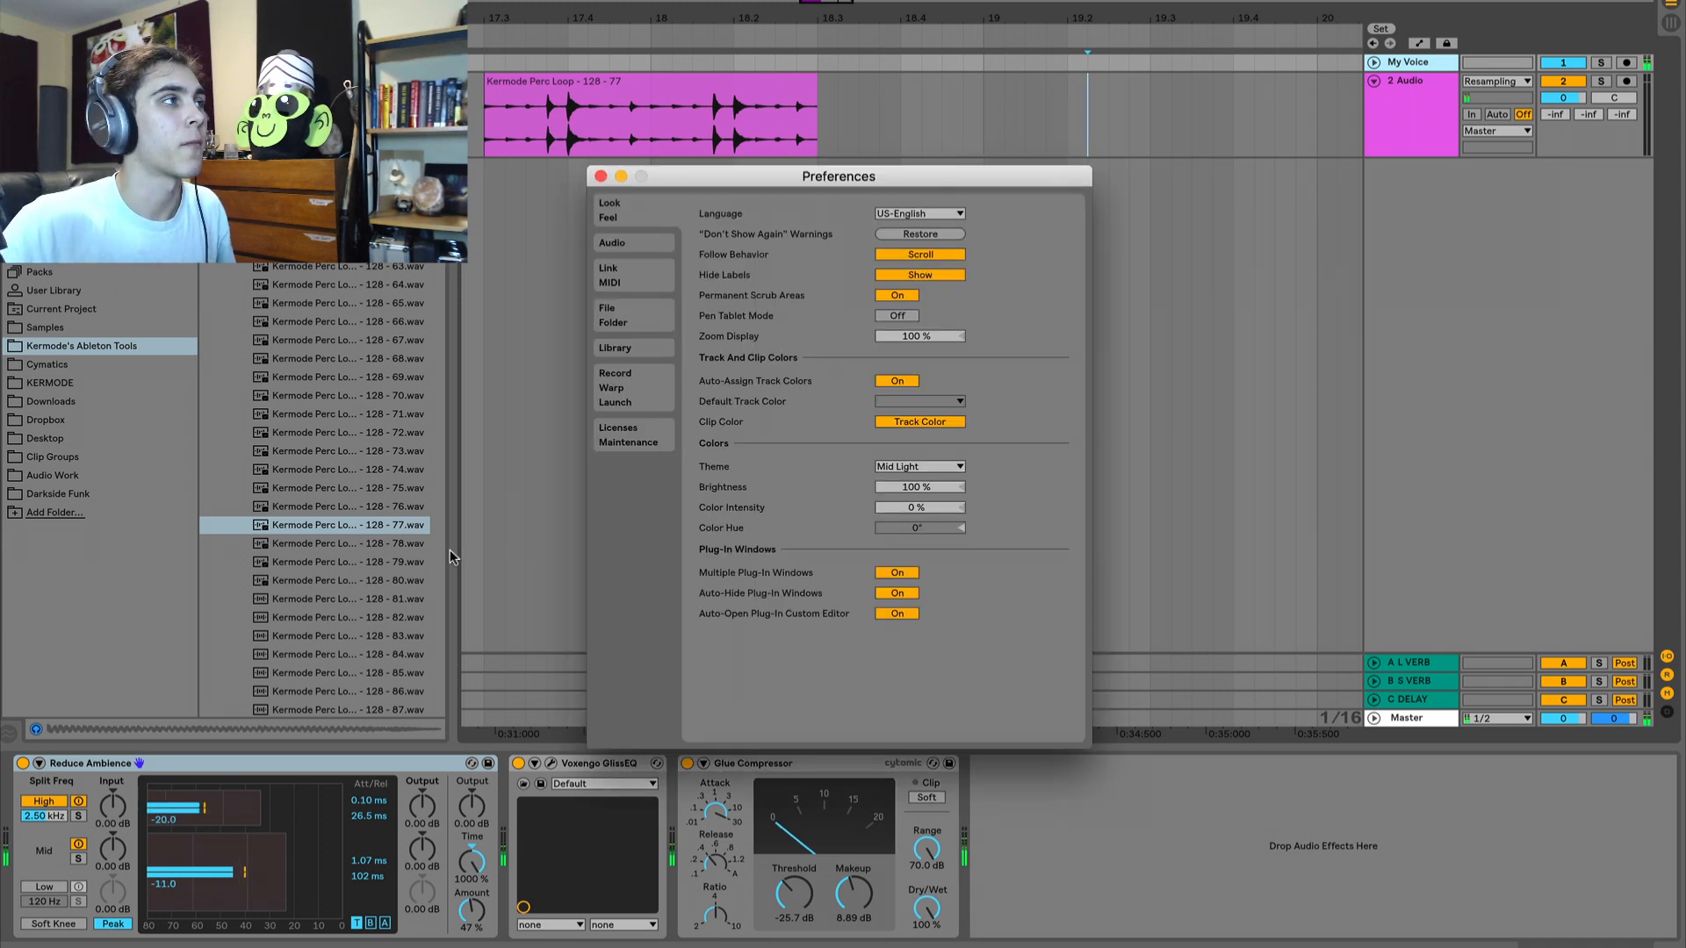
pyautogui.click(935, 468)
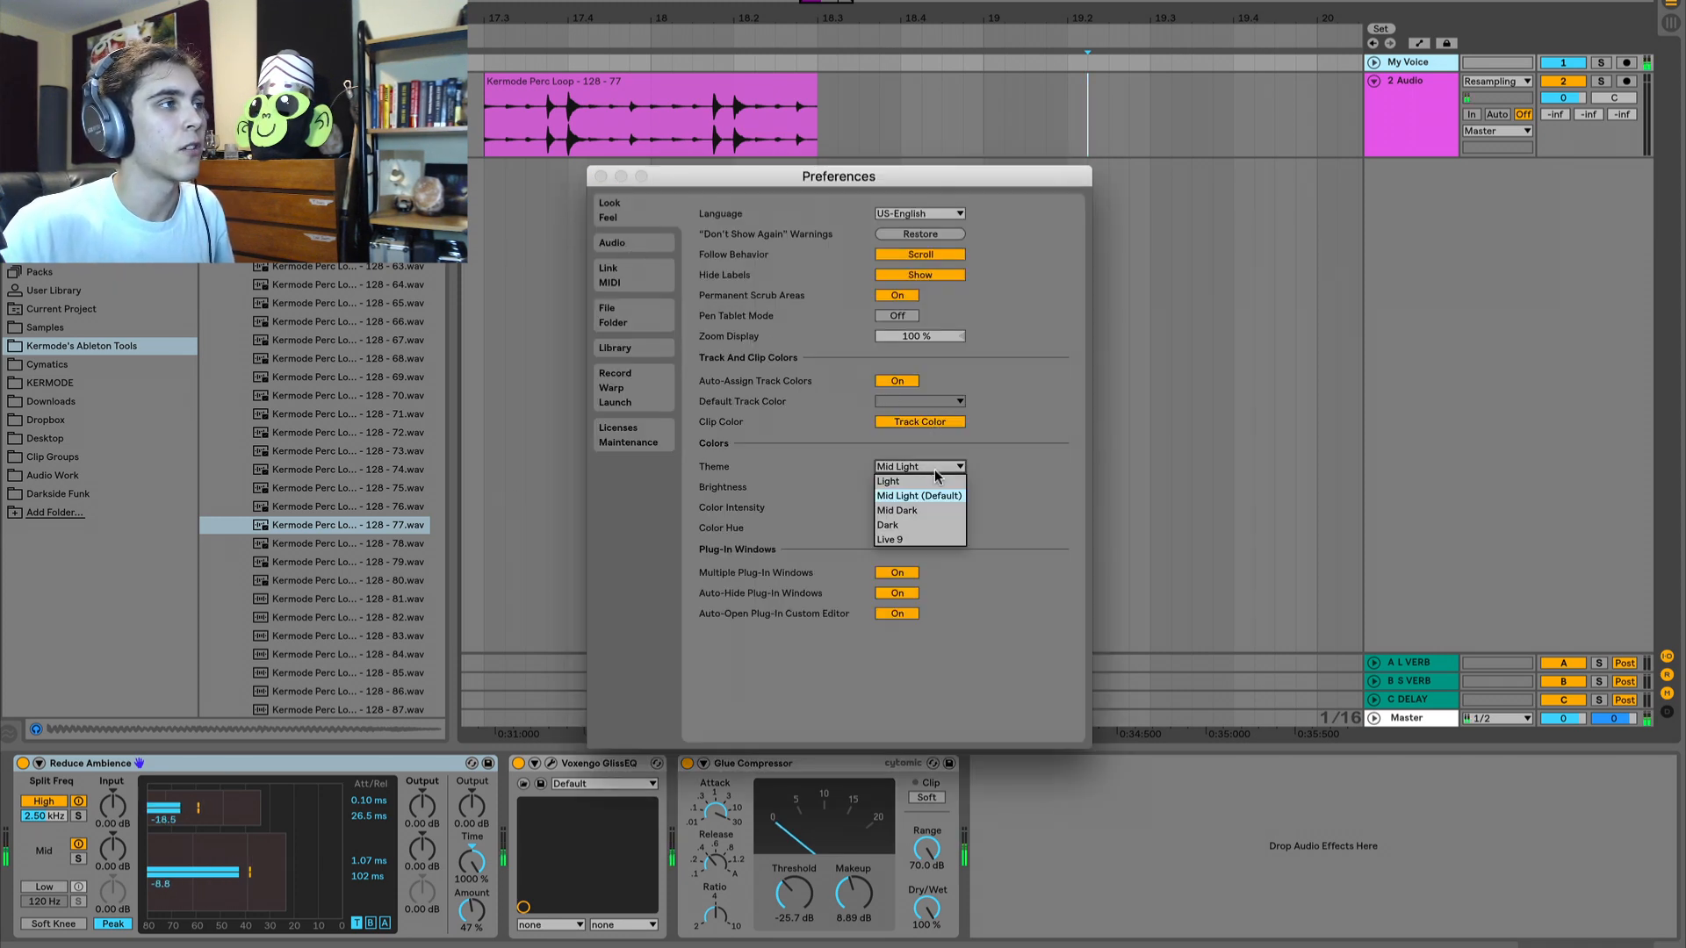
pyautogui.click(905, 524)
pyautogui.click(601, 177)
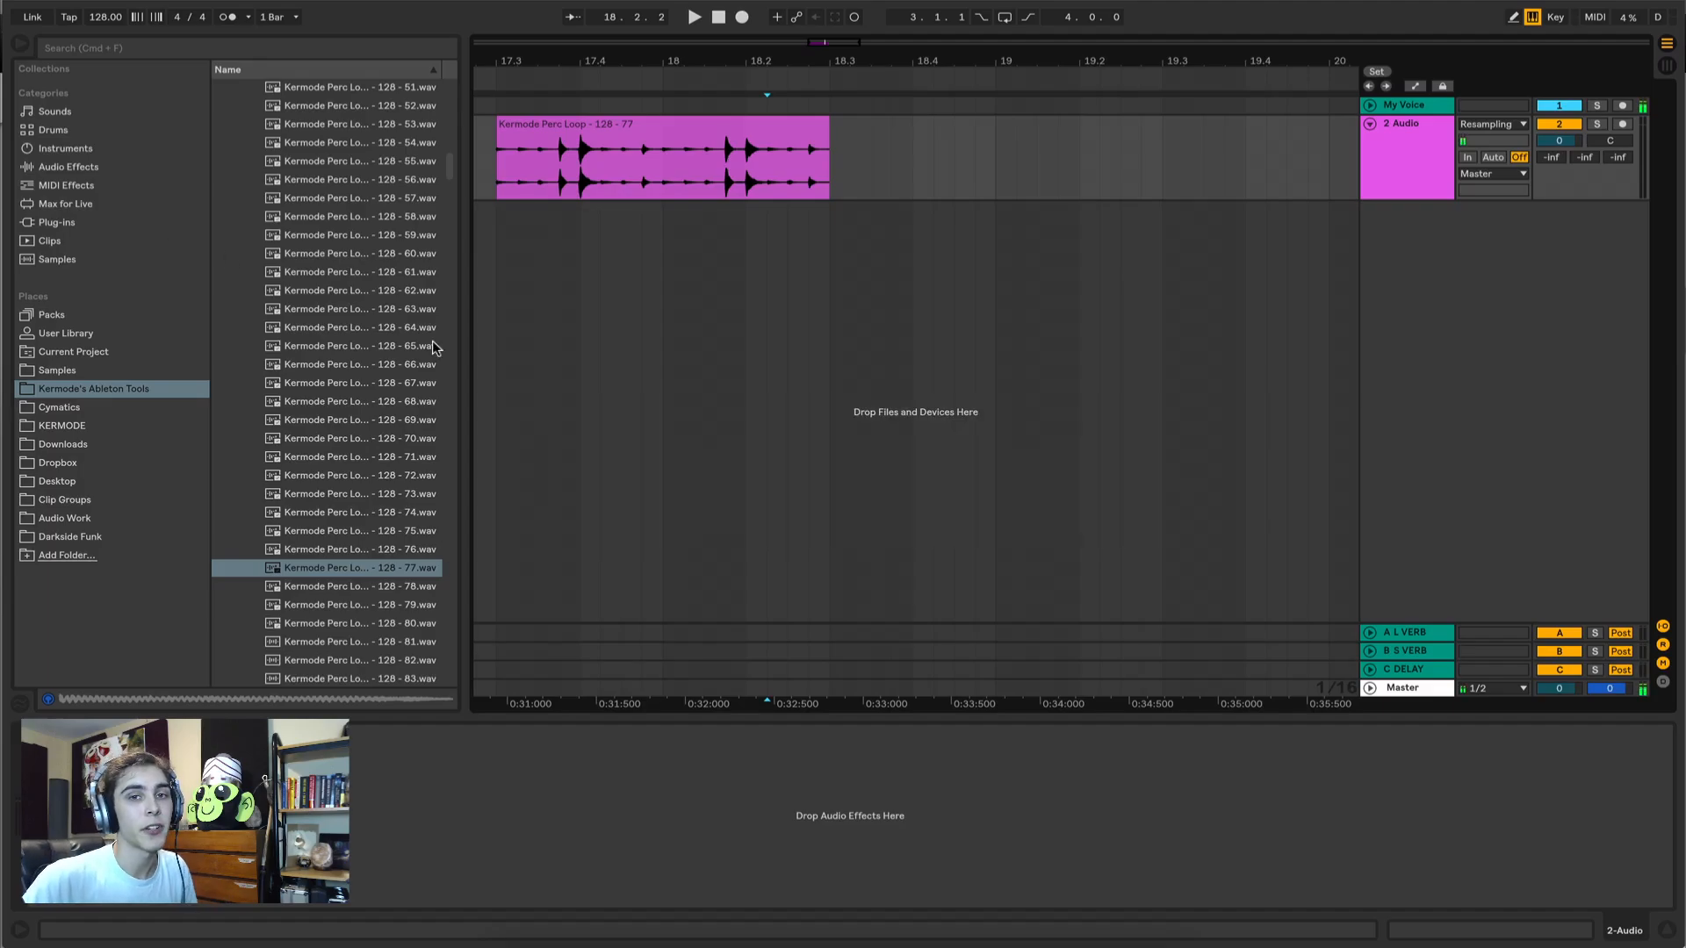
# Widen the browser and show the collection colours for Kermode Perc Loop - 128 - 64.wav and in the editable Collections list.
pyautogui.moveTo(456, 336); pyautogui.dragTo(692, 335)
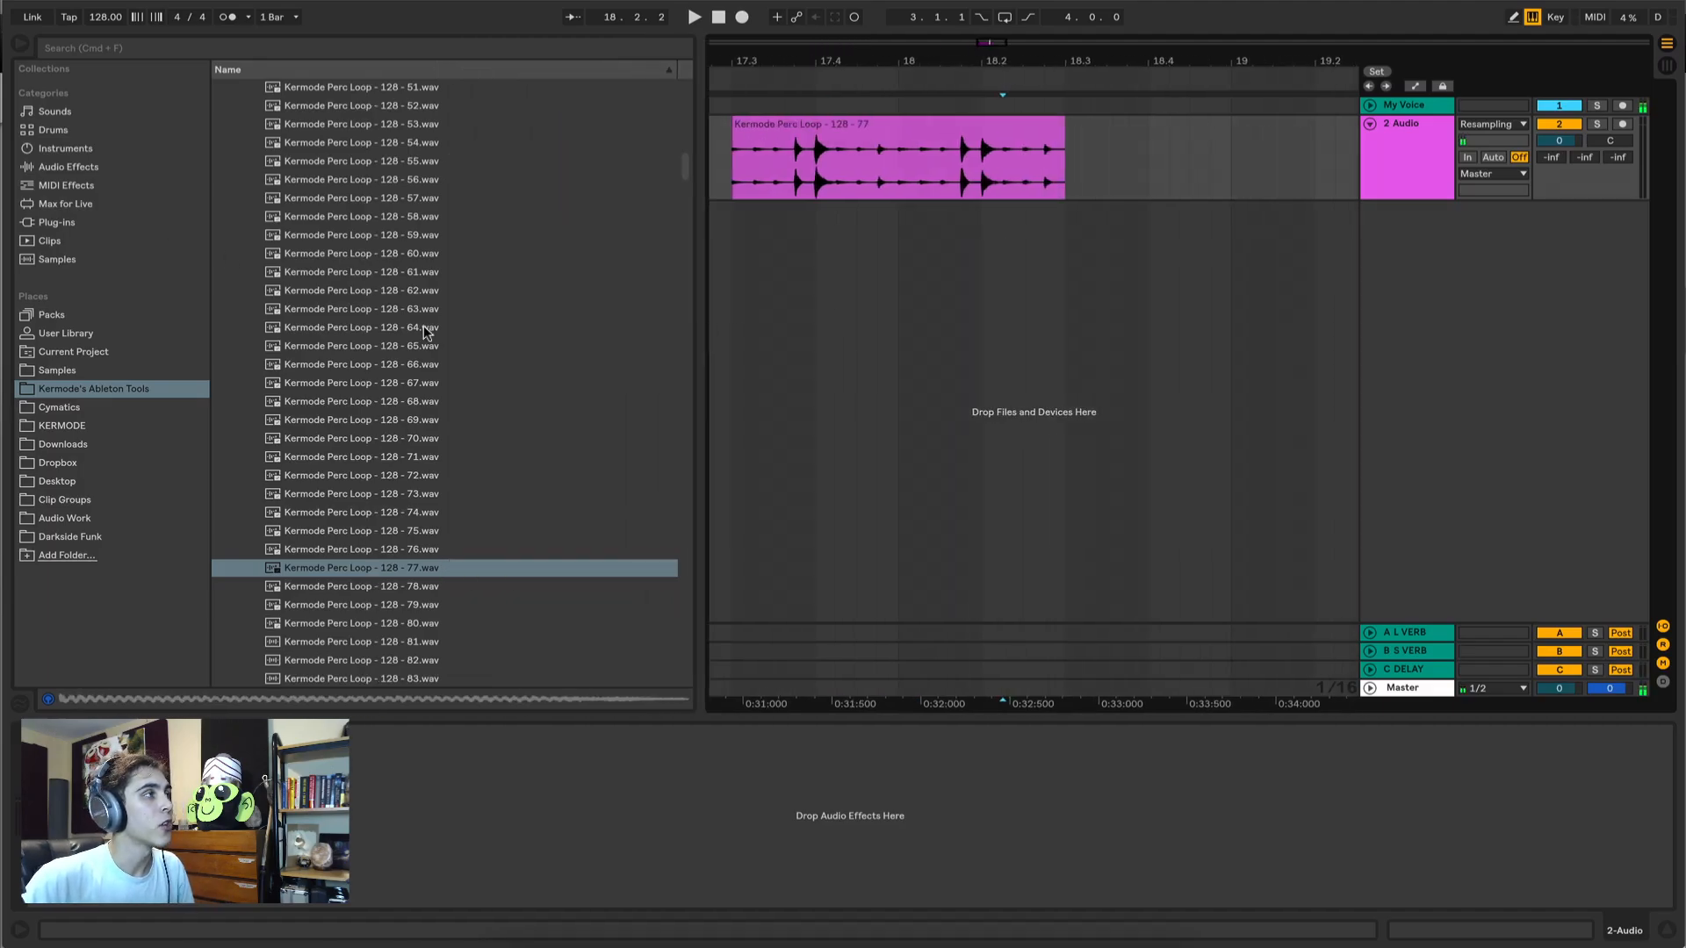
pyautogui.rightClick(386, 323)
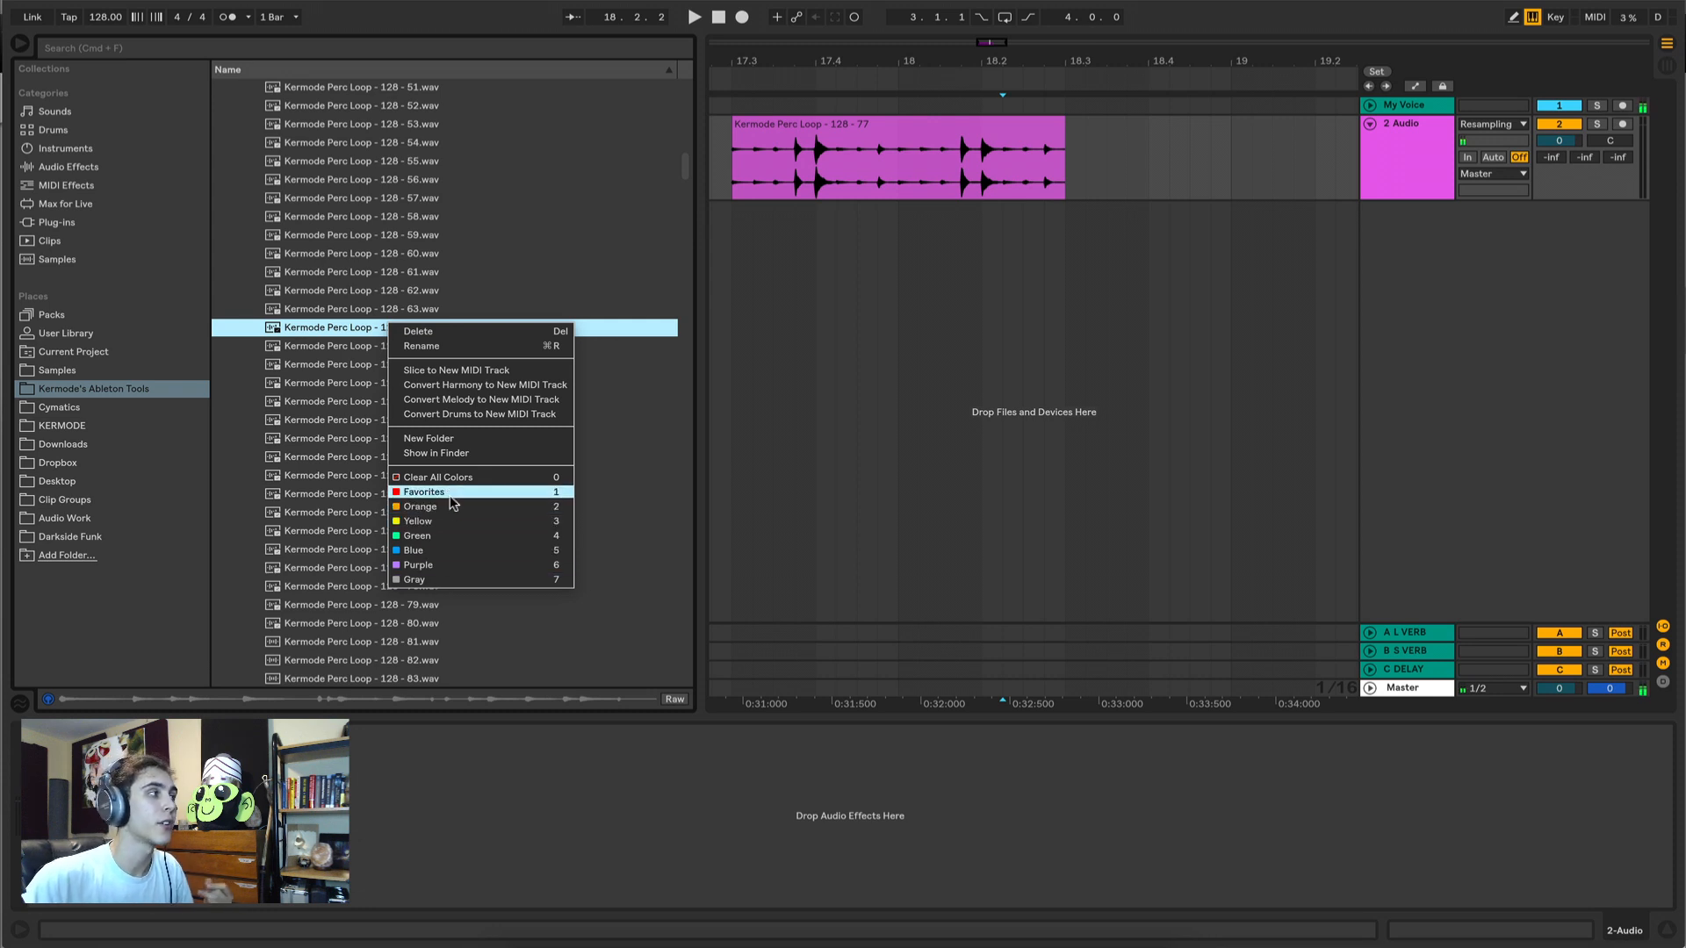
pyautogui.click(40, 78)
pyautogui.click(192, 69)
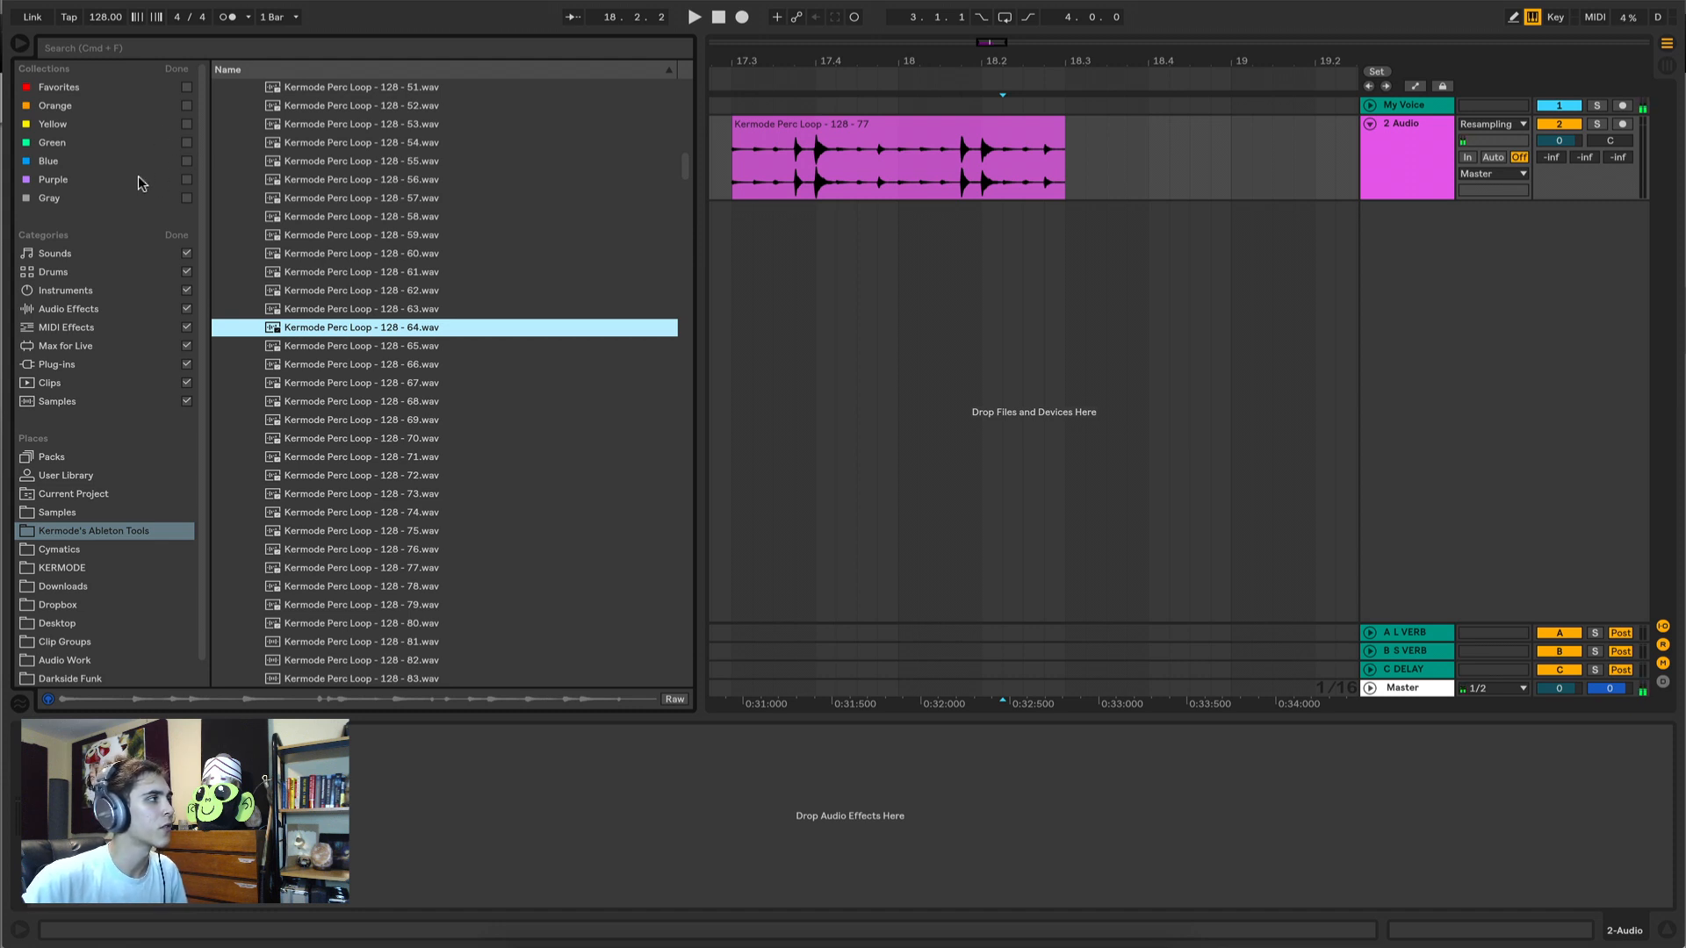
# Open Packs in the browser, examine the downloadable Available Packs list, and collapse it again.
pyautogui.click(53, 456)
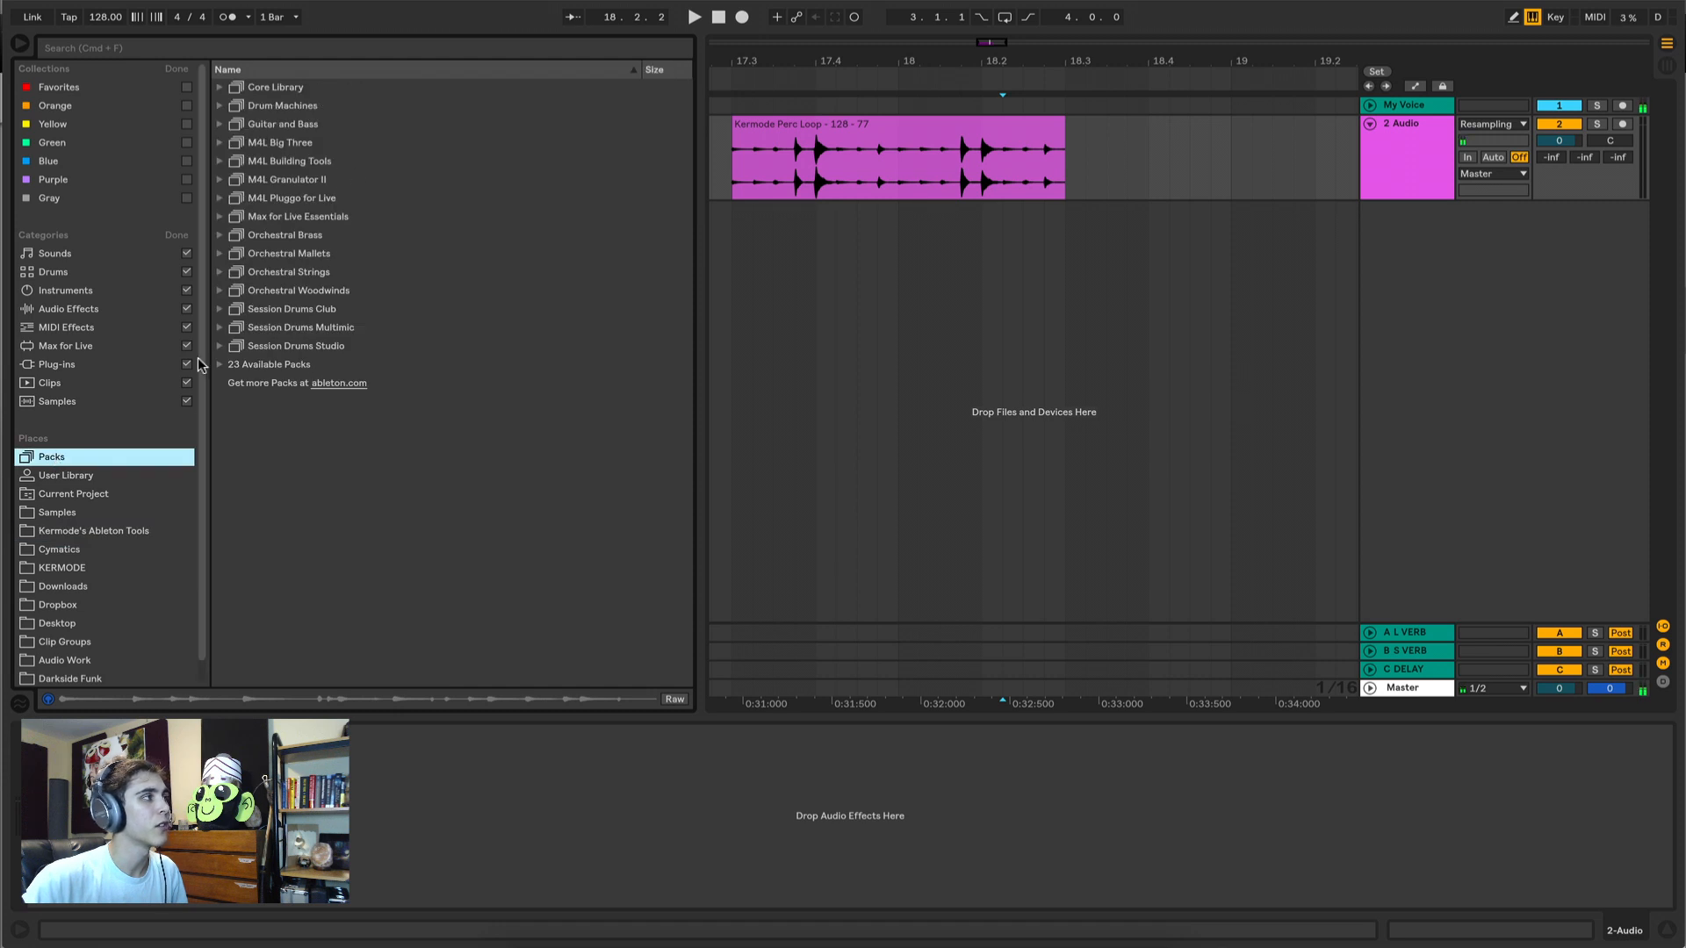
pyautogui.click(221, 365)
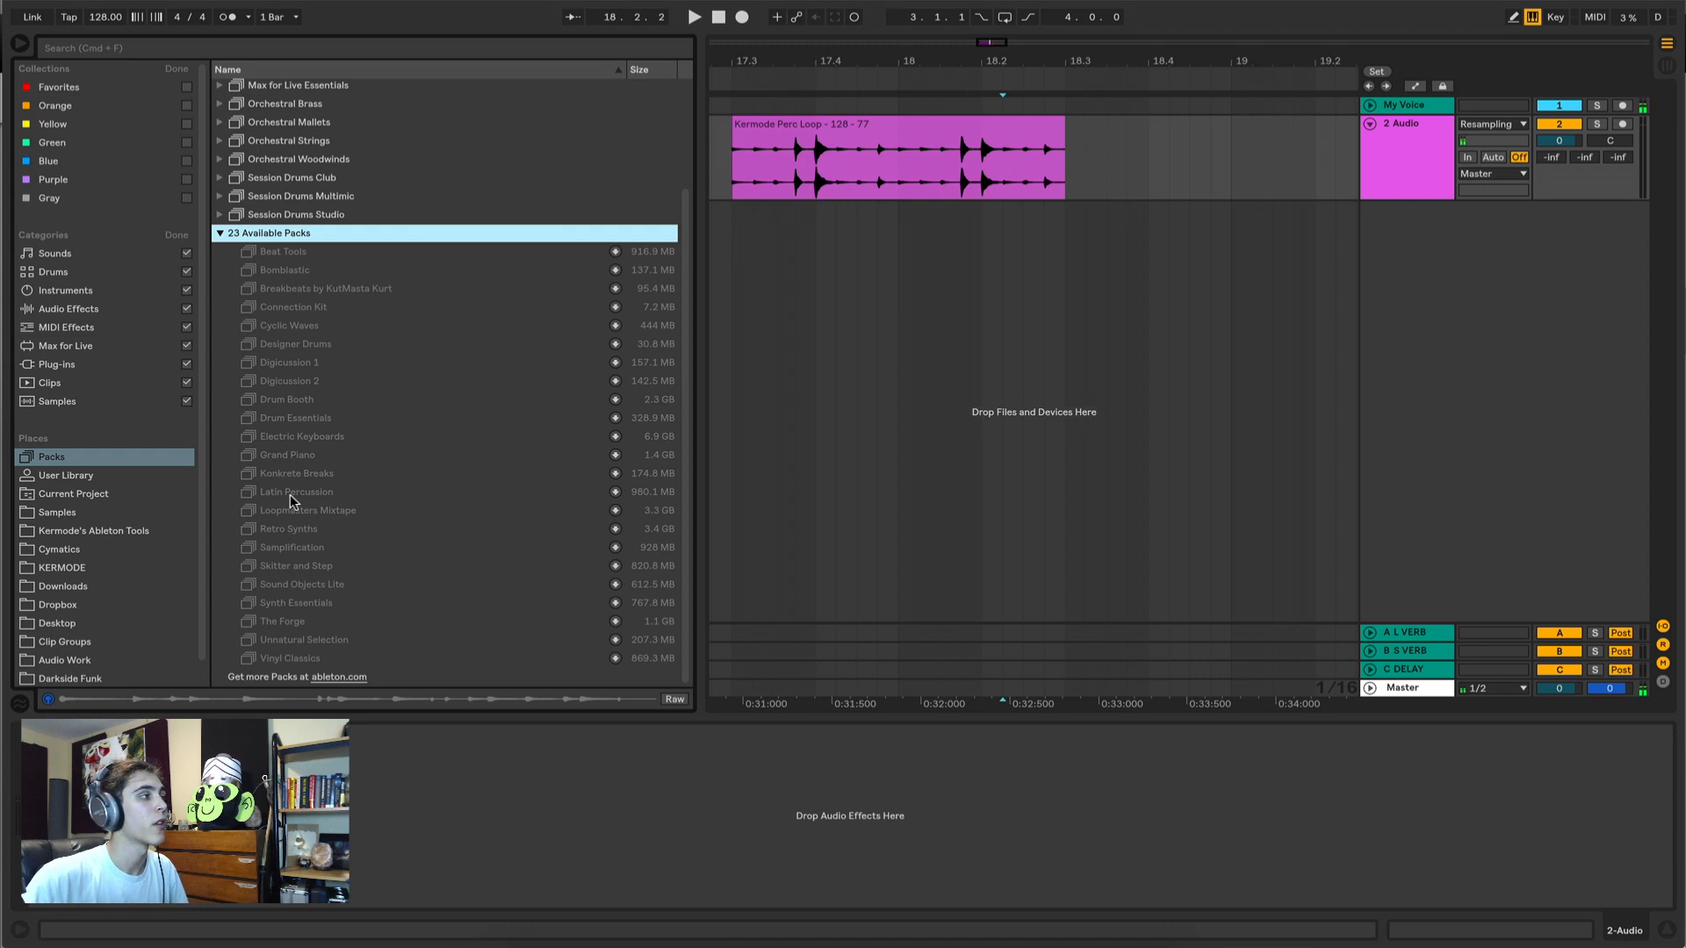
pyautogui.click(220, 234)
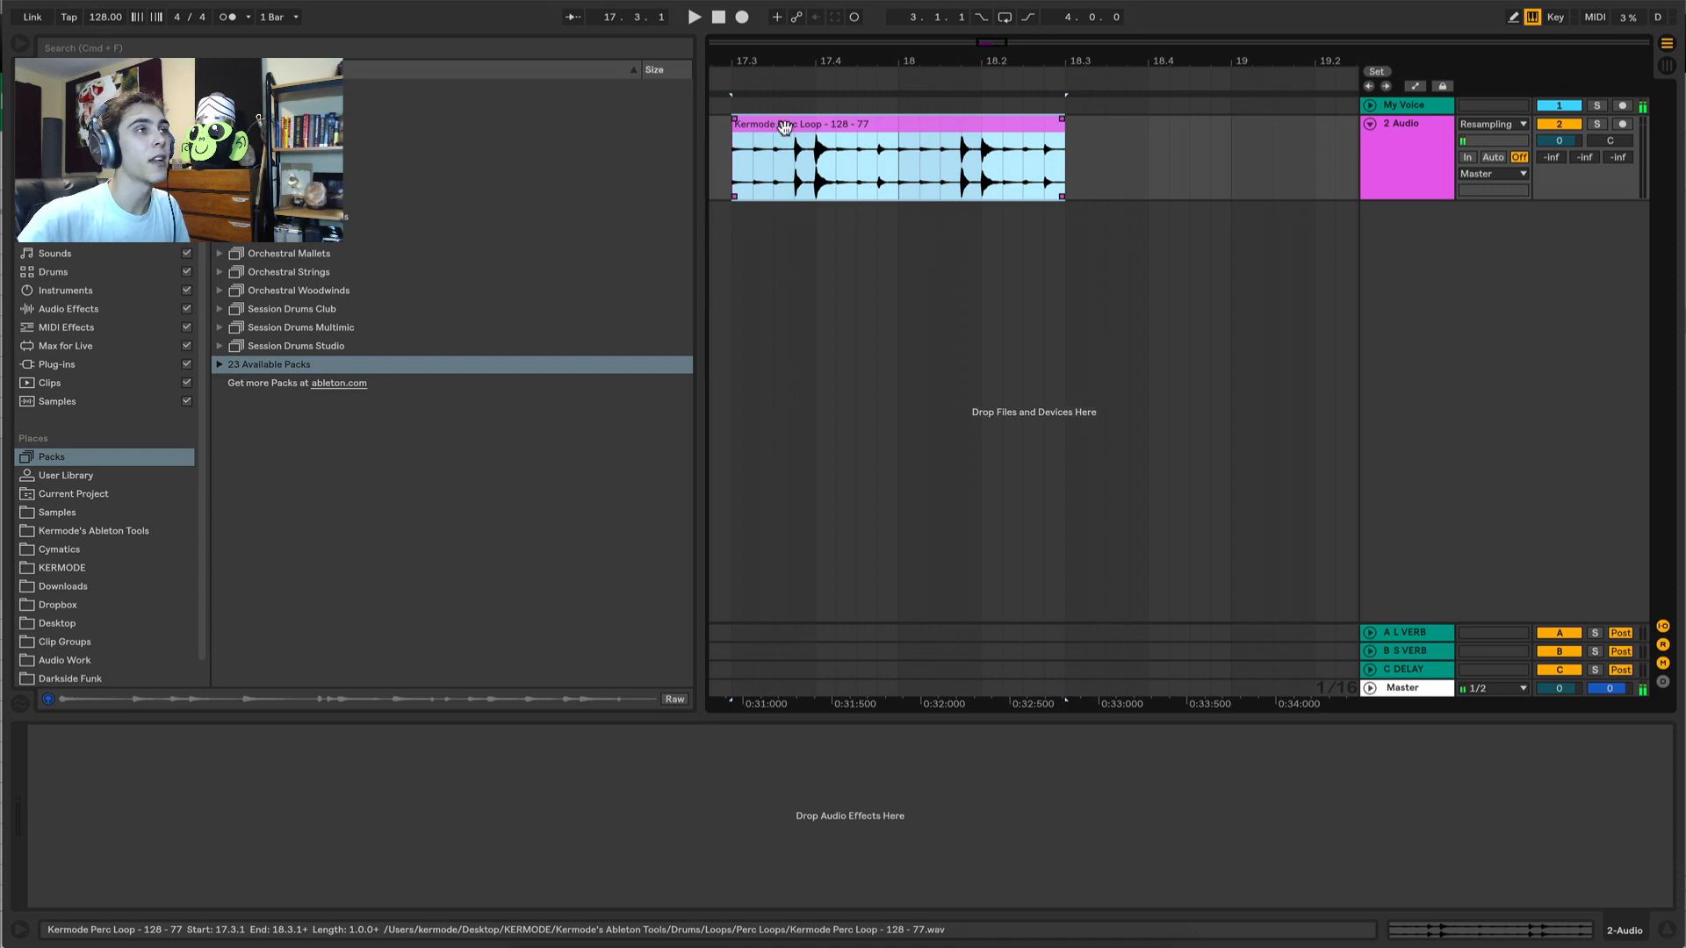
# Show the Track Volume automation of the 2 Audio track and set the insert marker before the clip at 17.2.3.
pyautogui.click(1560, 144)
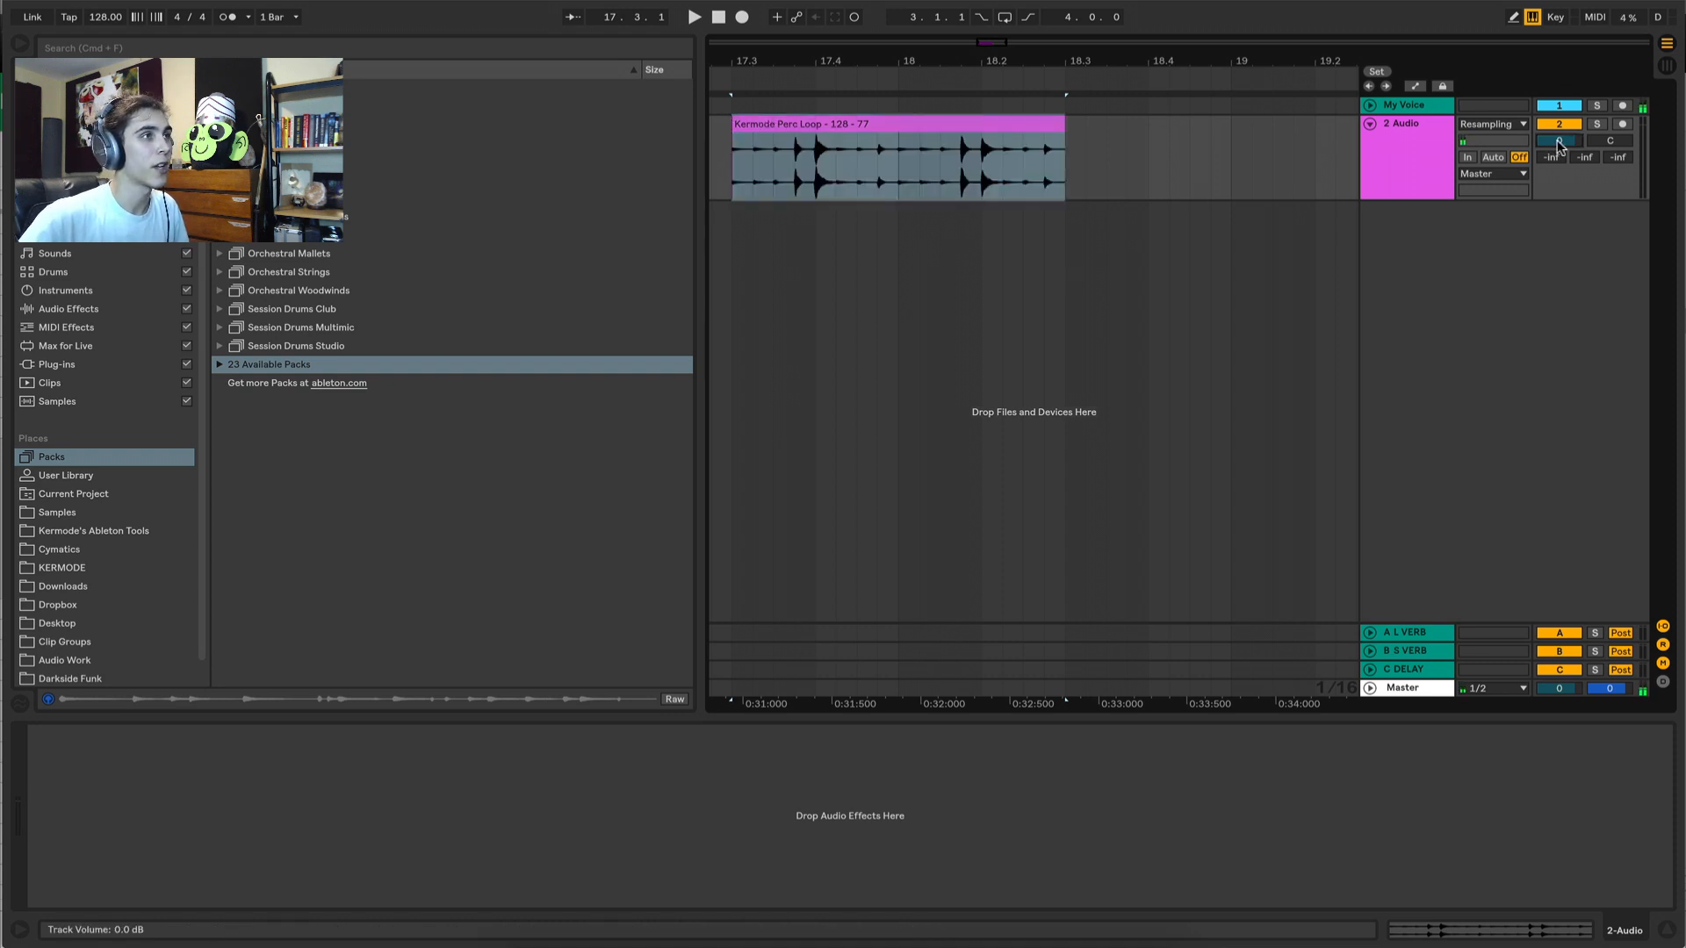
pyautogui.rightClick(1558, 142)
pyautogui.click(1534, 153)
pyautogui.moveTo(825, 66); pyautogui.dragTo(971, 206)
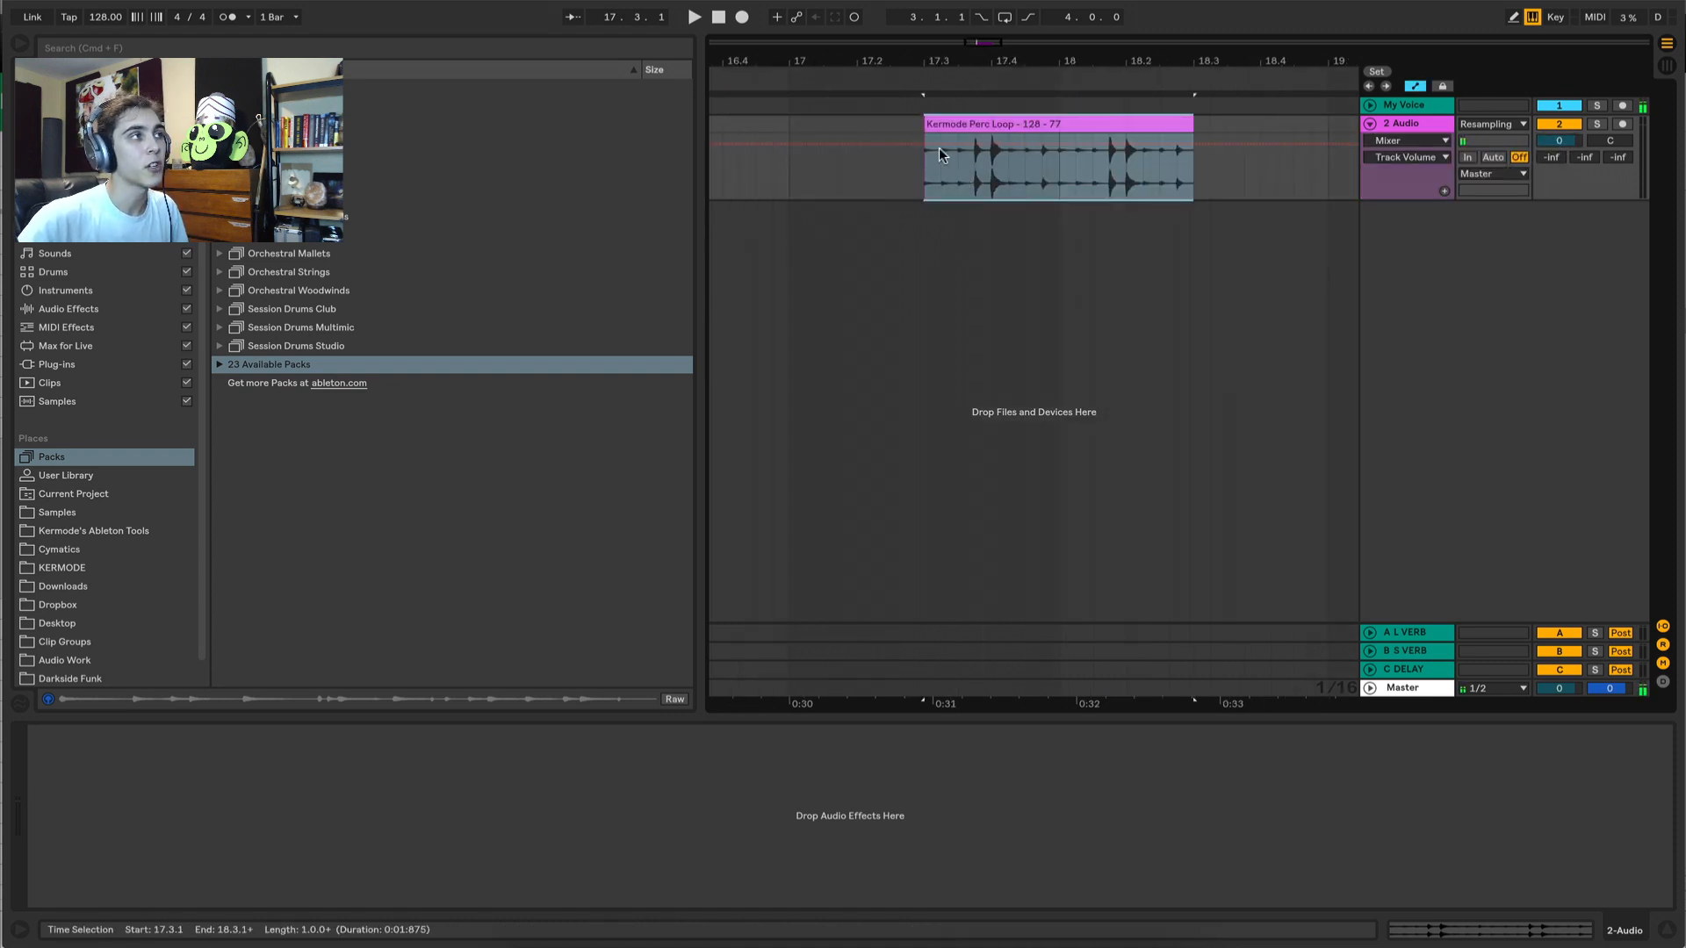
pyautogui.click(901, 184)
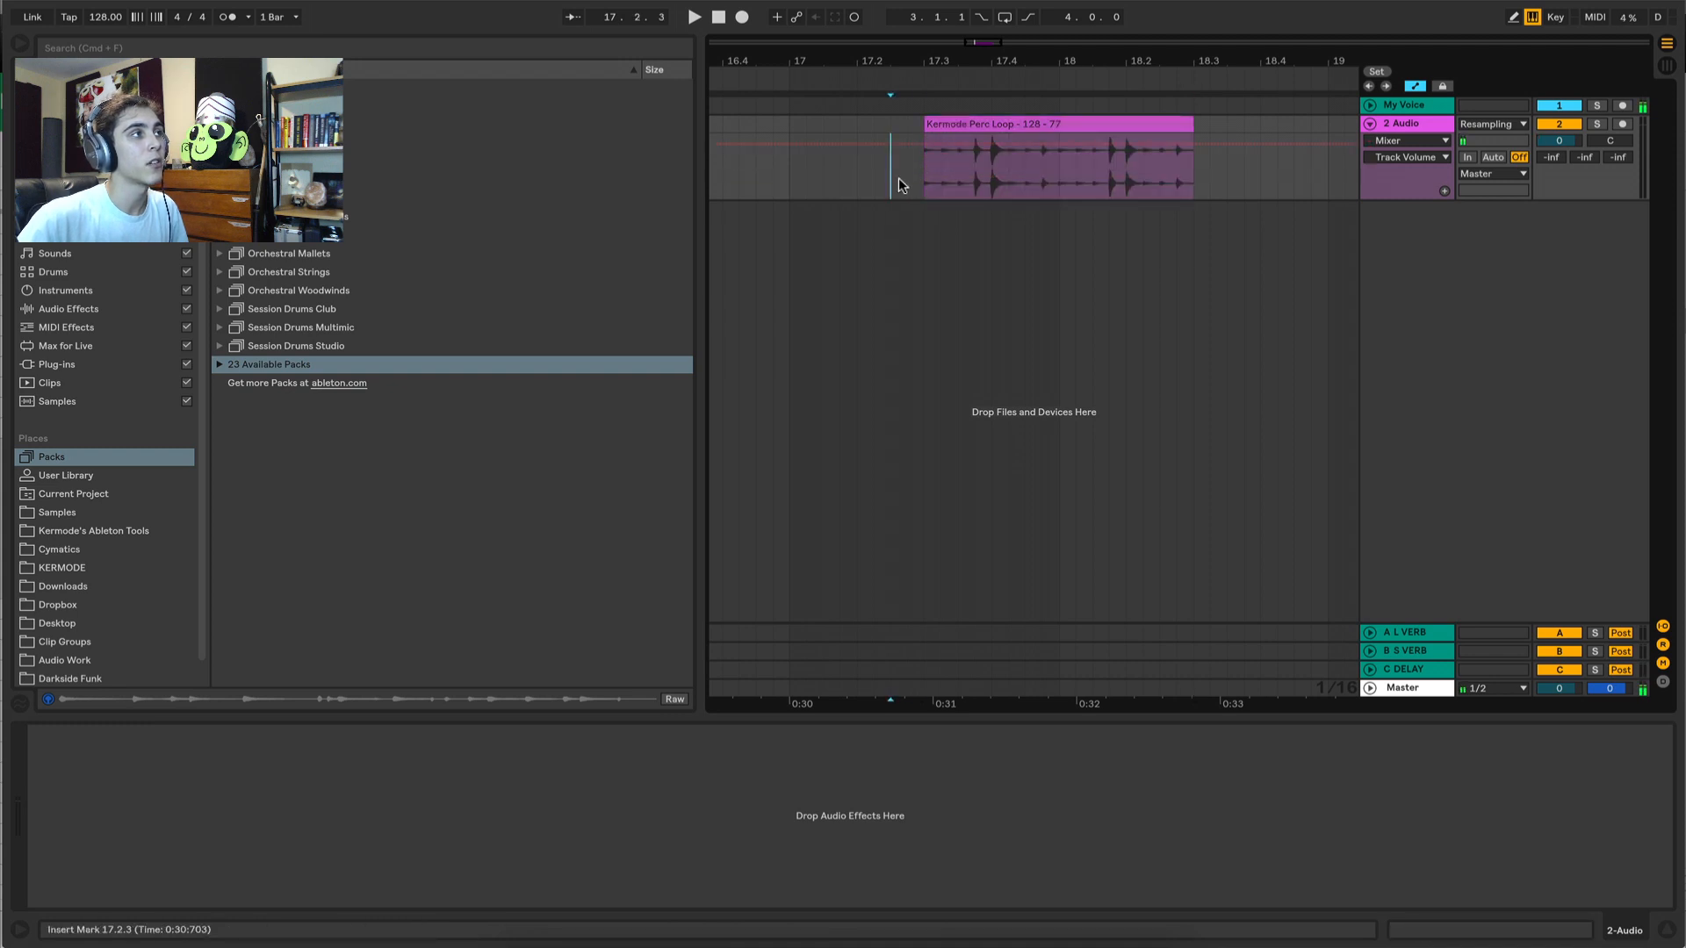
# Draw Track Volume automation over the Kermode Perc Loop clip, ramping up to about 2.0 dB, dipping and rising again.
pyautogui.click(900, 180)
pyautogui.click(991, 141)
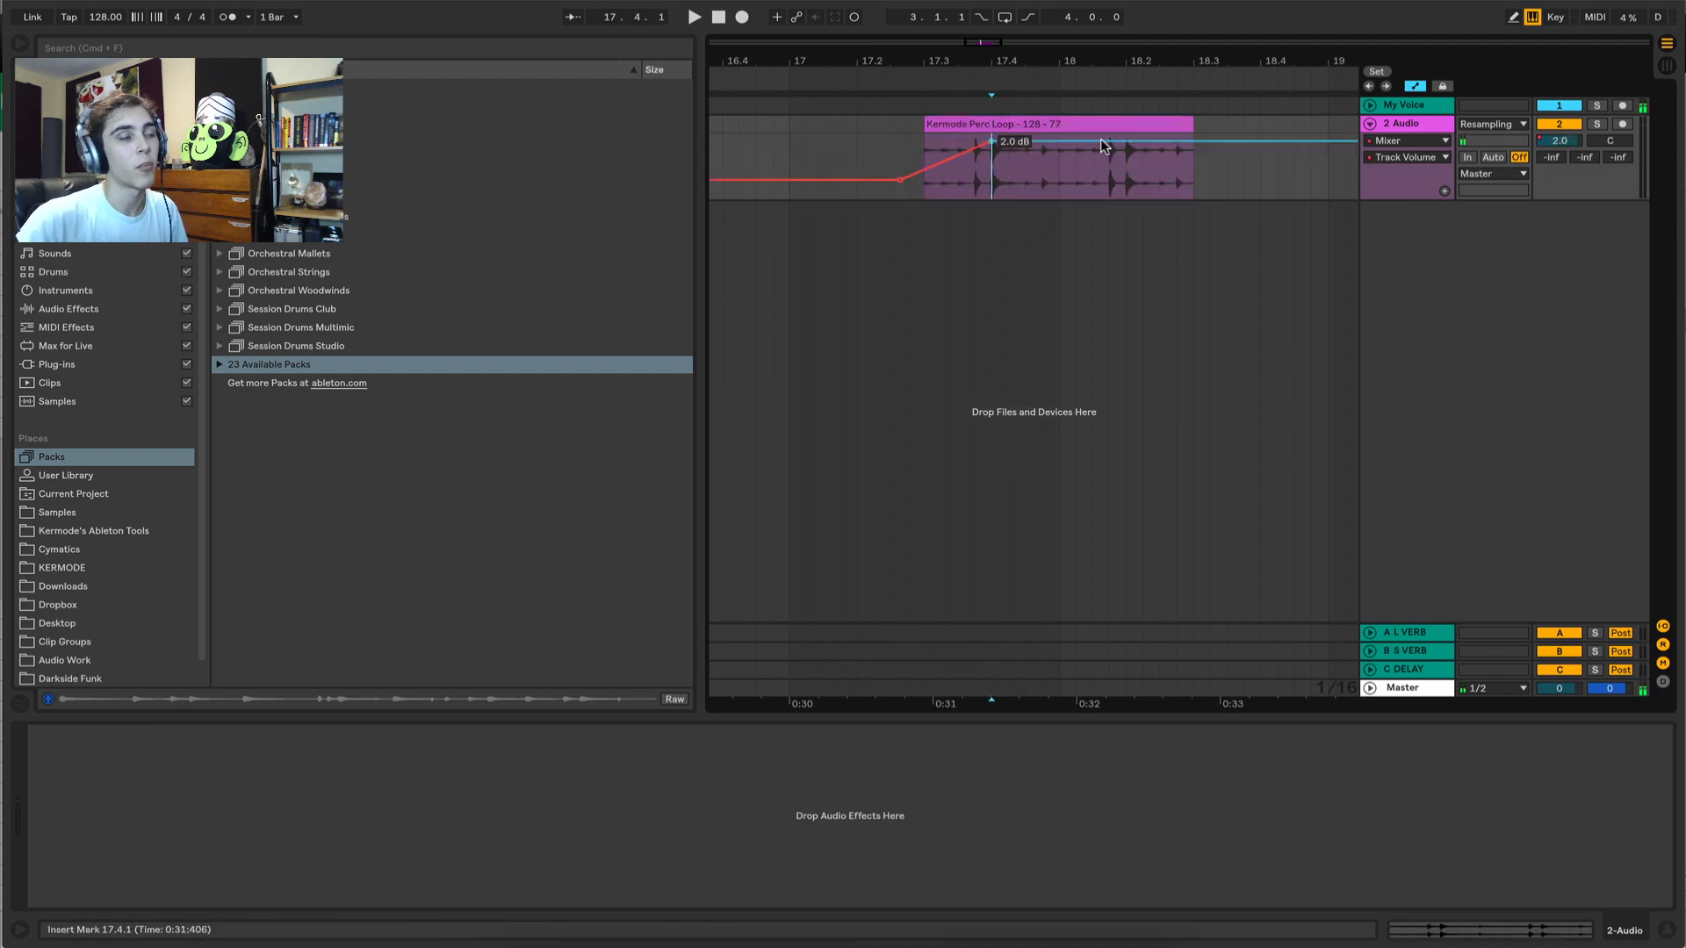
pyautogui.moveTo(1077, 141); pyautogui.dragTo(991, 173)
pyautogui.click(1140, 149)
pyautogui.click(1136, 147)
# Toggle automation mode off and on repeatedly to compare the plain clip with its Track Volume automation.
pyautogui.click(1407, 86)
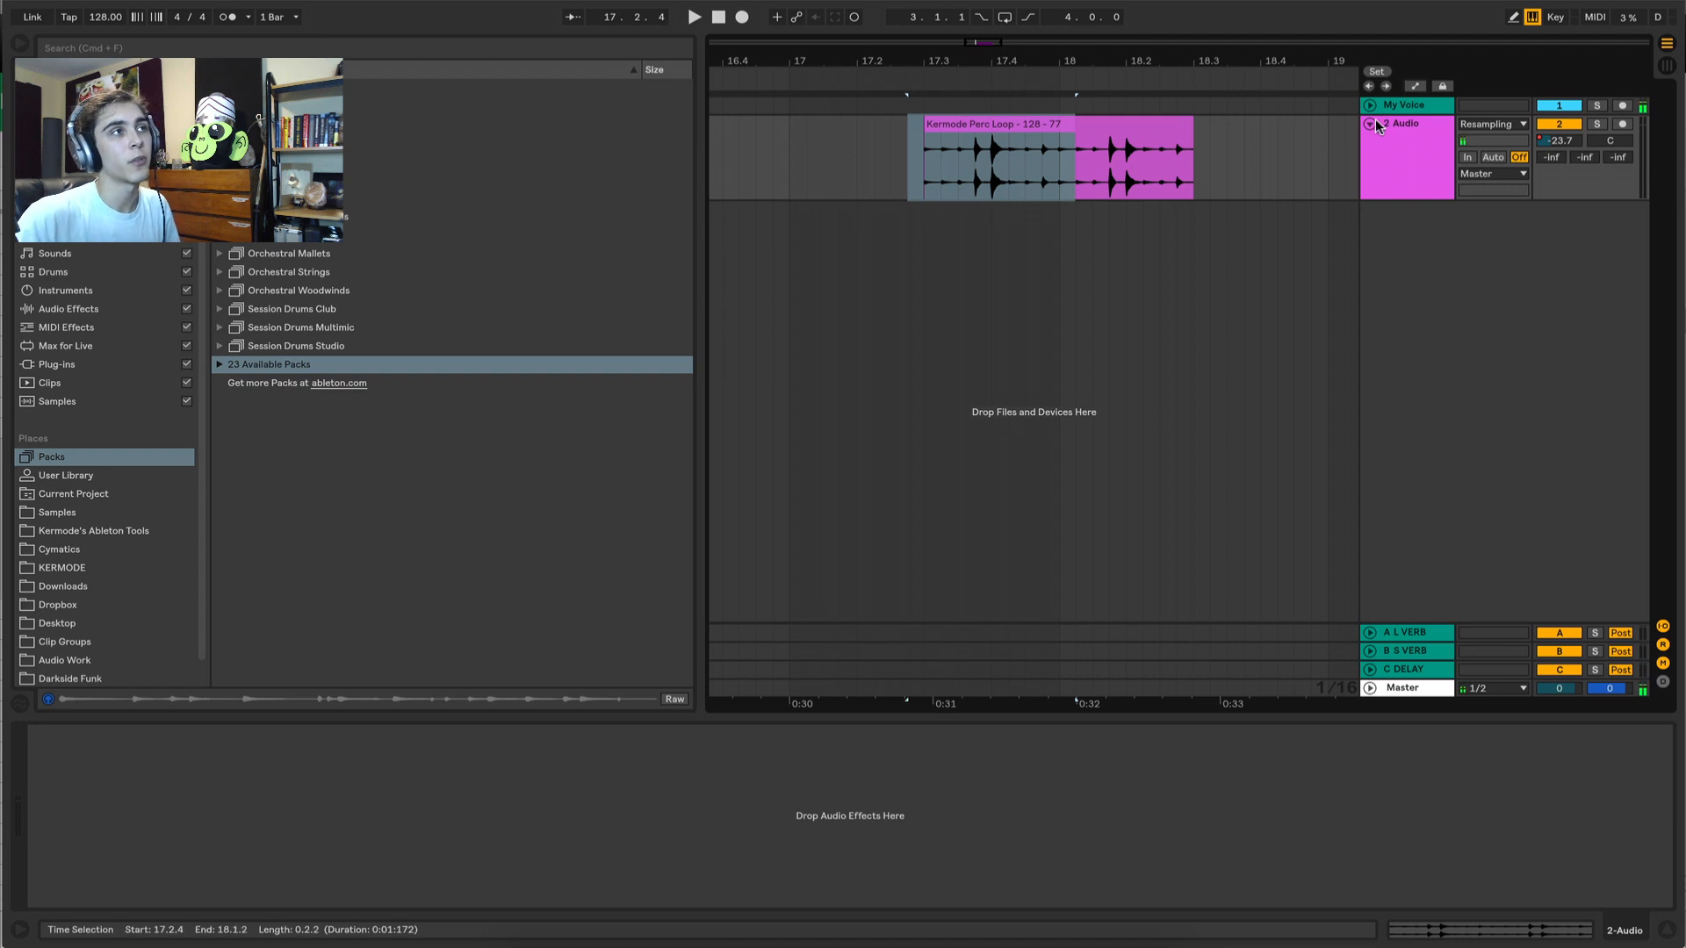
pyautogui.click(1406, 86)
pyautogui.click(1408, 85)
pyautogui.click(1408, 85)
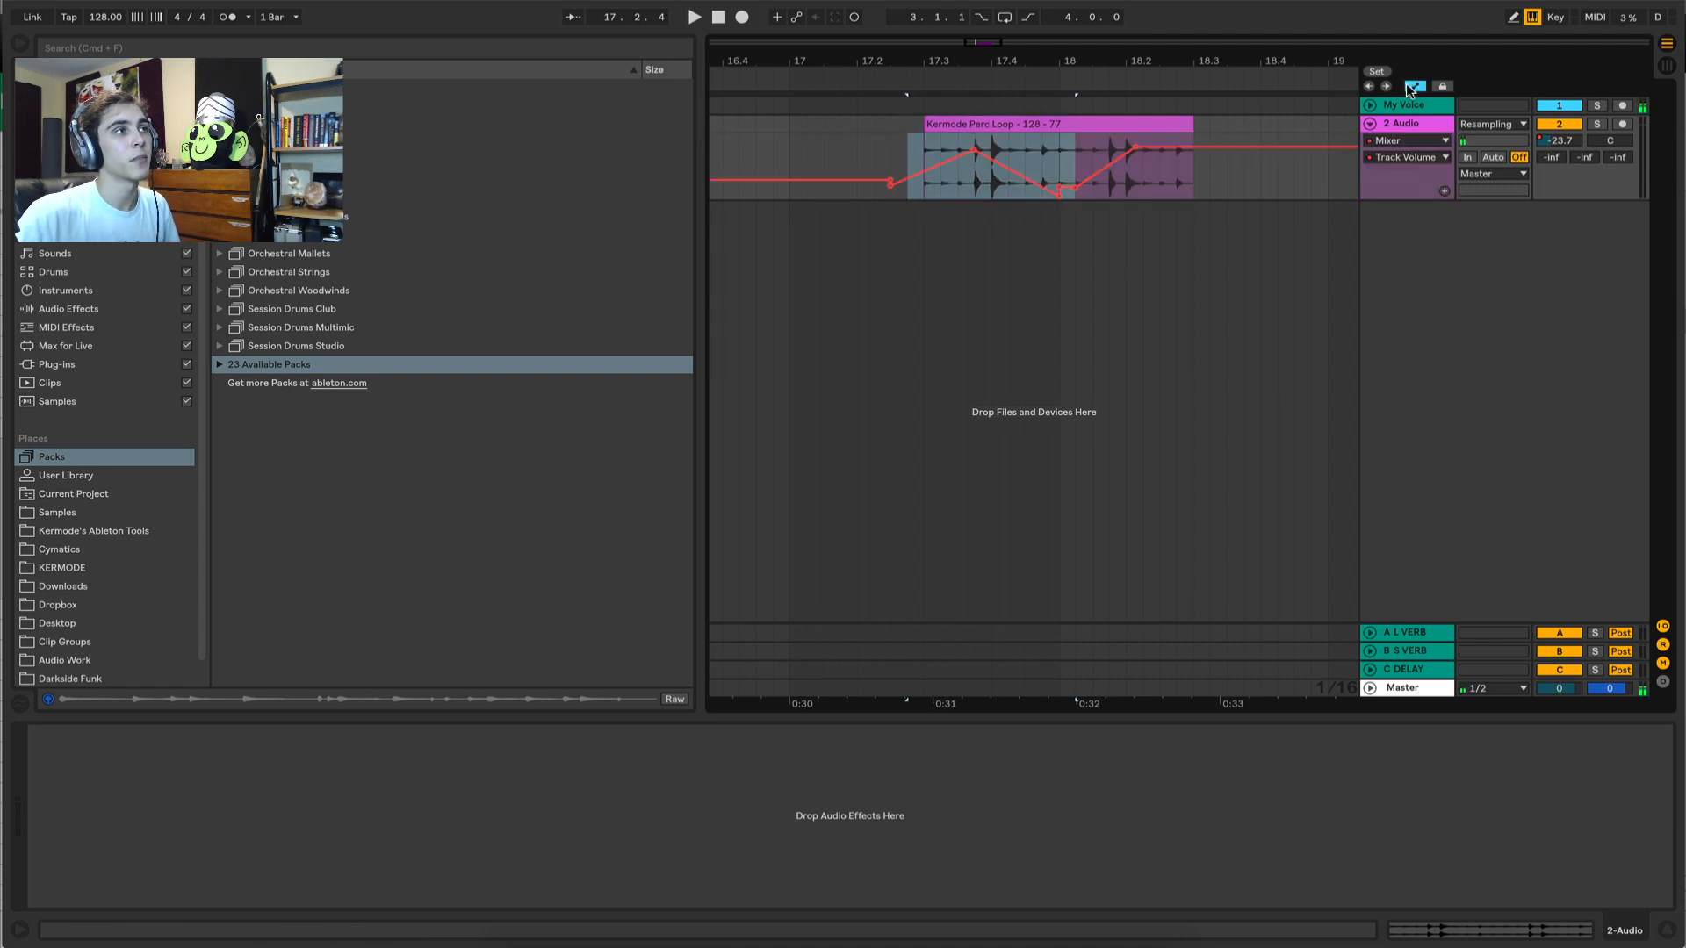
pyautogui.click(1408, 85)
pyautogui.click(1408, 85)
pyautogui.click(1408, 86)
# Toggle automation mode repeatedly to compare the clip with its Track Panning automation, leaving automation hidden.
pyautogui.click(1416, 85)
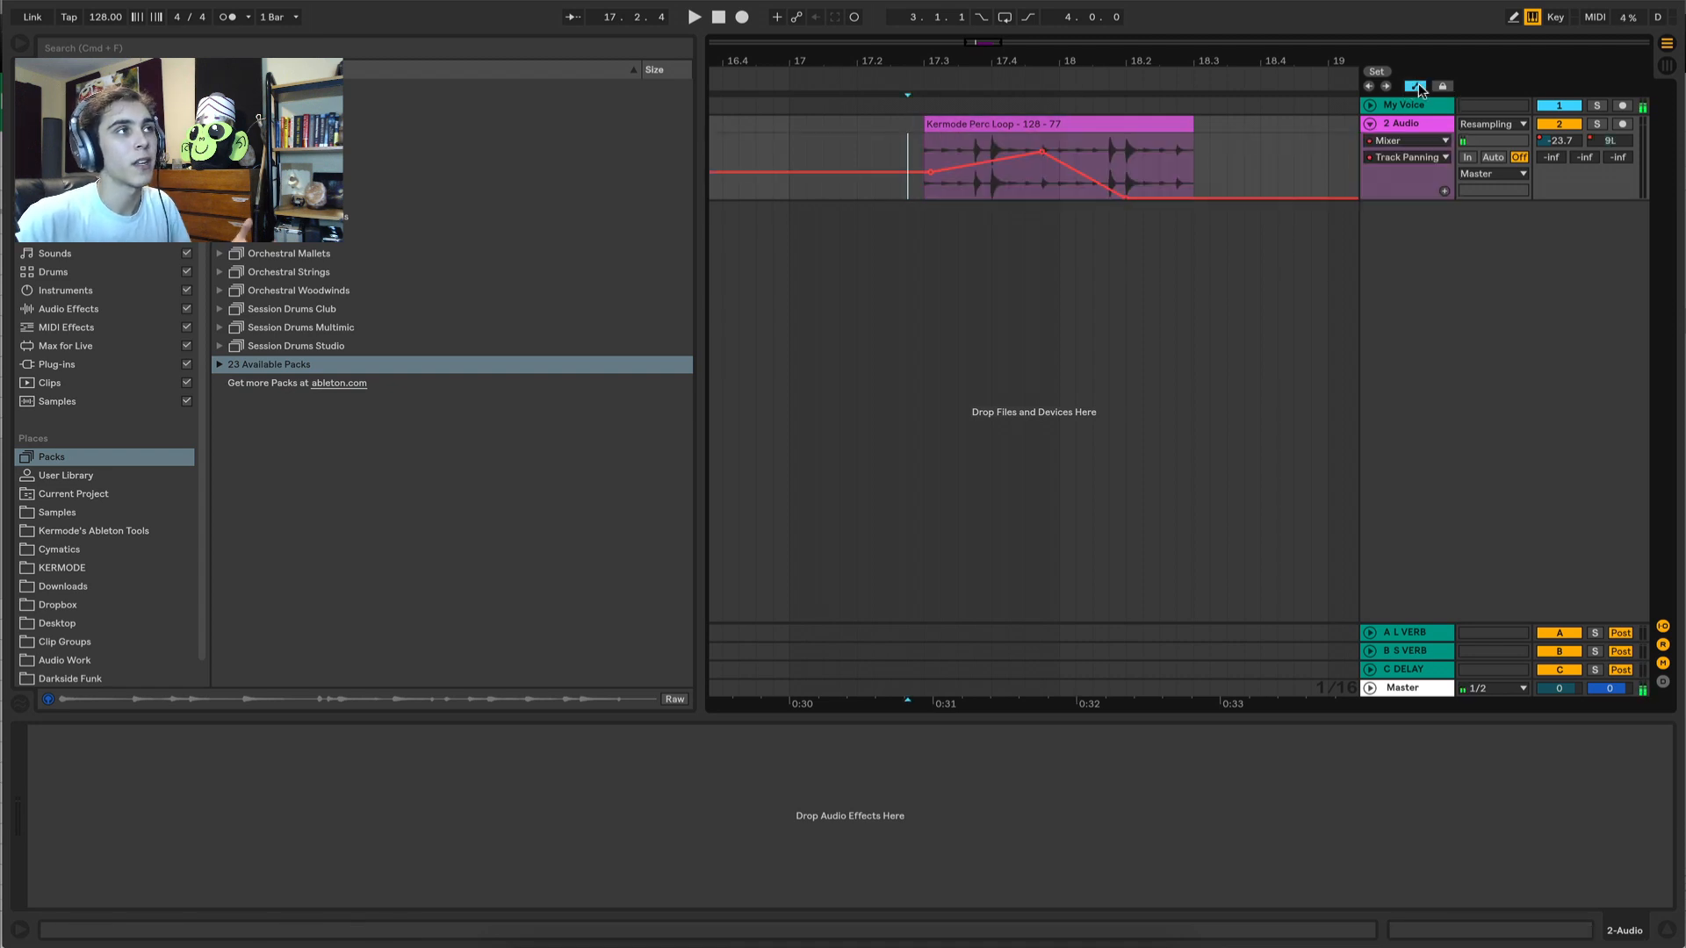
pyautogui.click(1417, 85)
pyautogui.click(1416, 85)
pyautogui.click(1416, 85)
pyautogui.click(1417, 85)
pyautogui.click(1417, 85)
pyautogui.click(1417, 85)
pyautogui.click(1417, 85)
pyautogui.click(1416, 86)
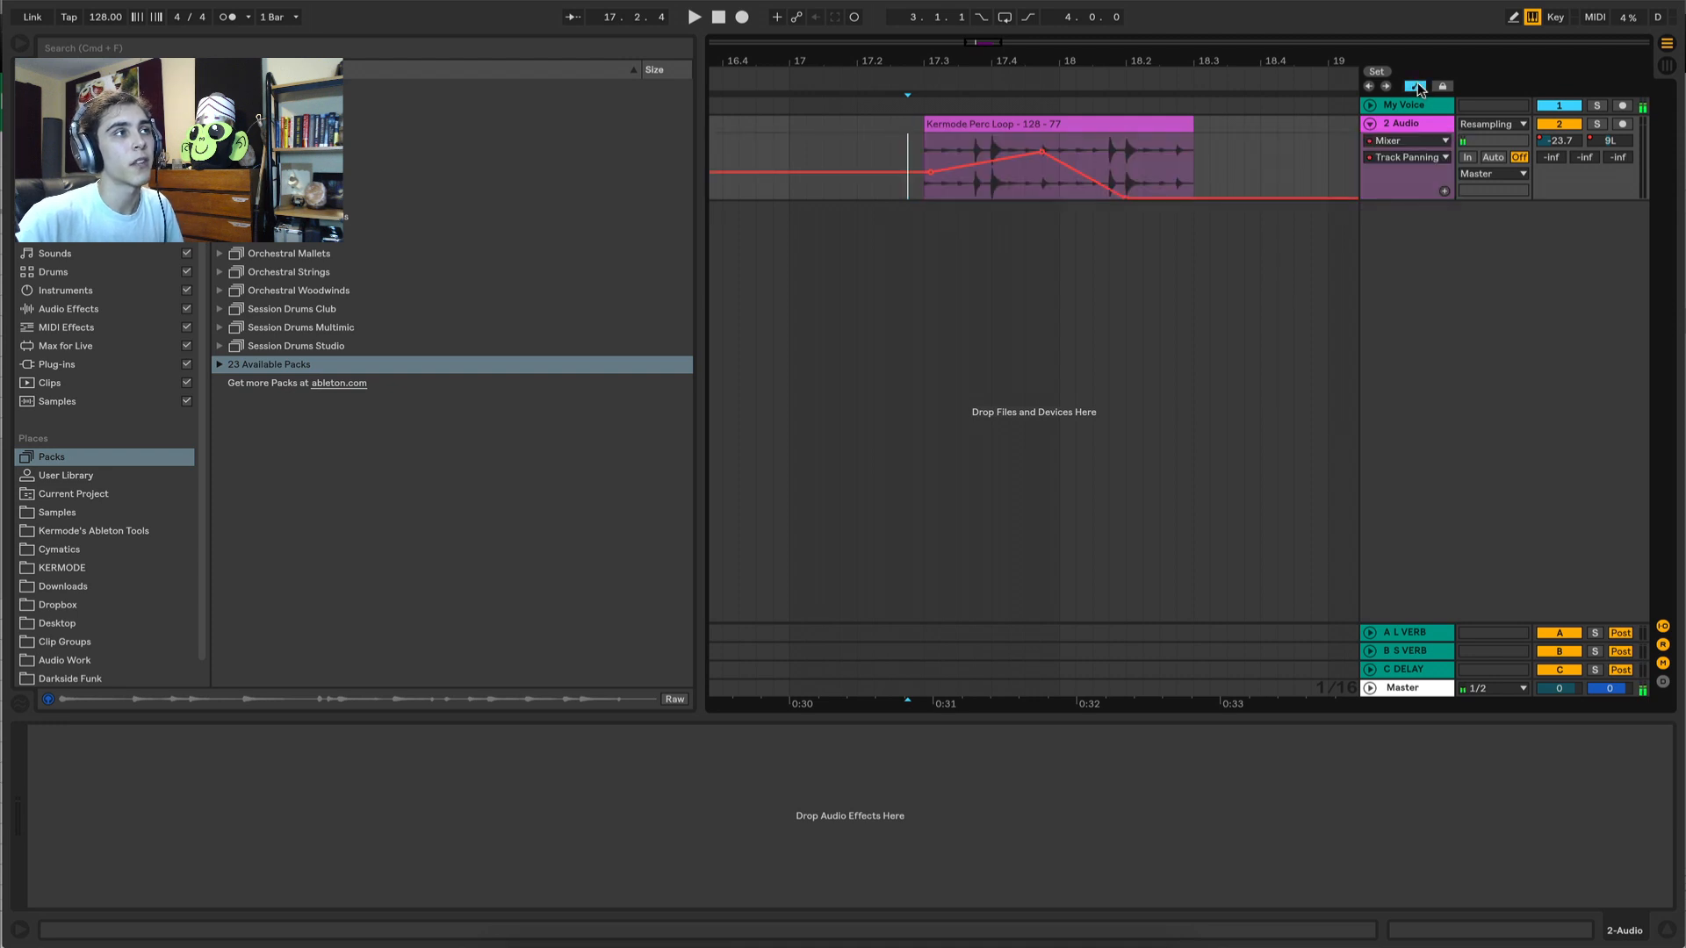
pyautogui.click(1416, 85)
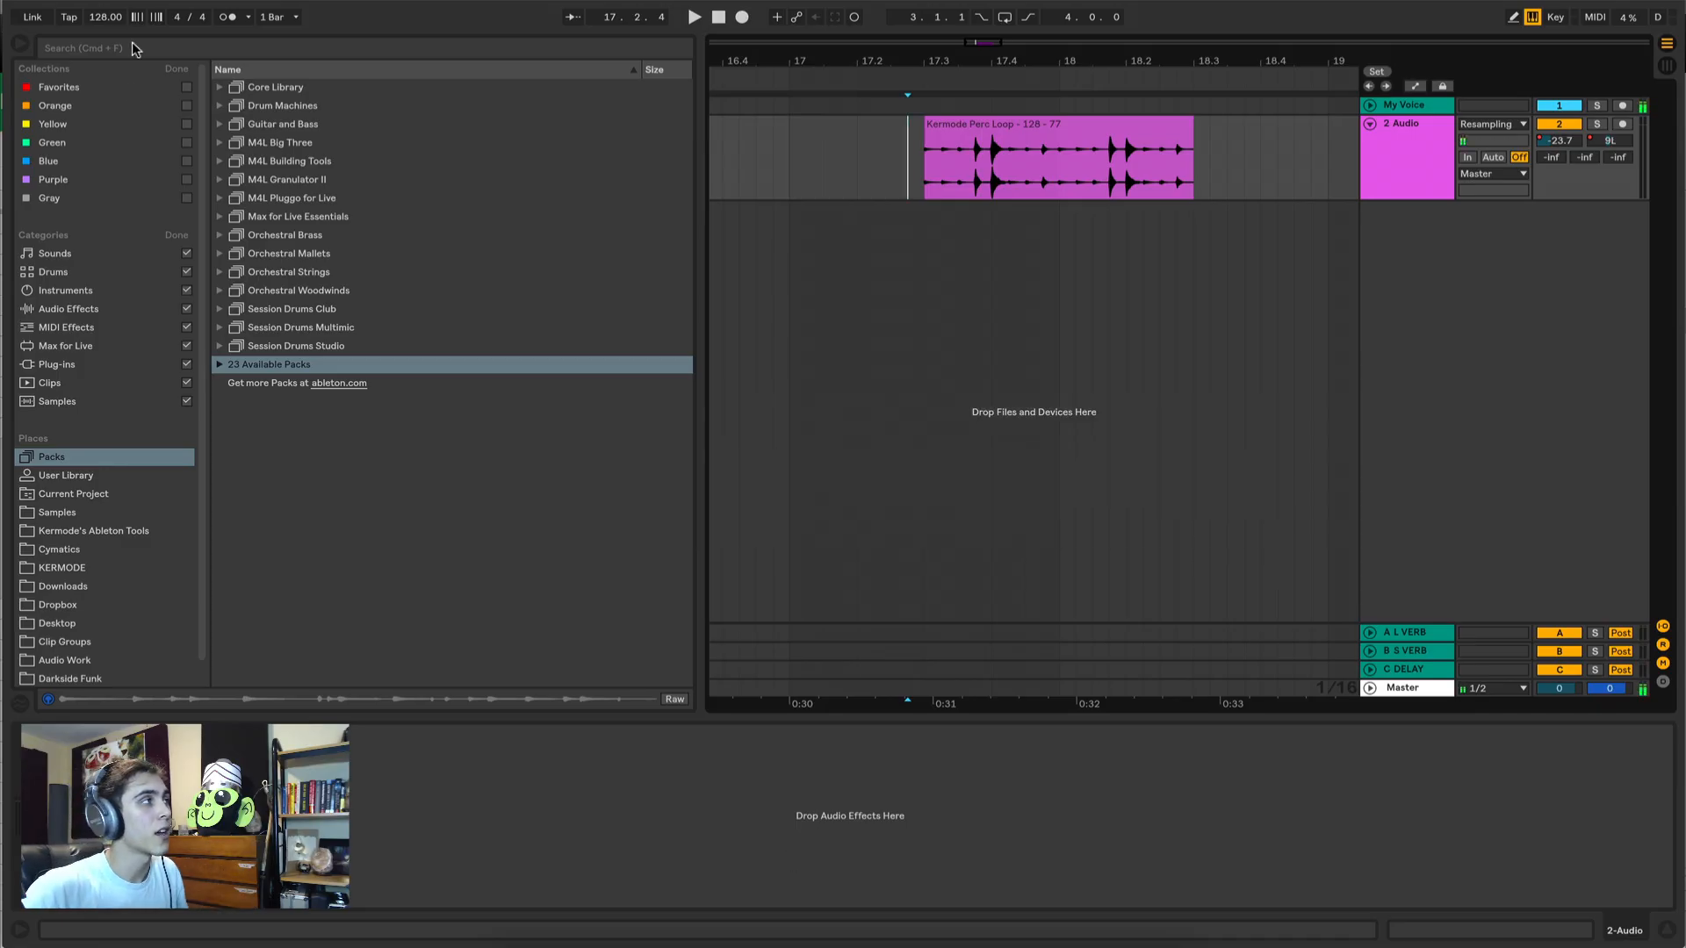
# Finish editing the browser's Collections and Categories lists, and look through the Max Instrument devices in Max for Live.
pyautogui.click(174, 68)
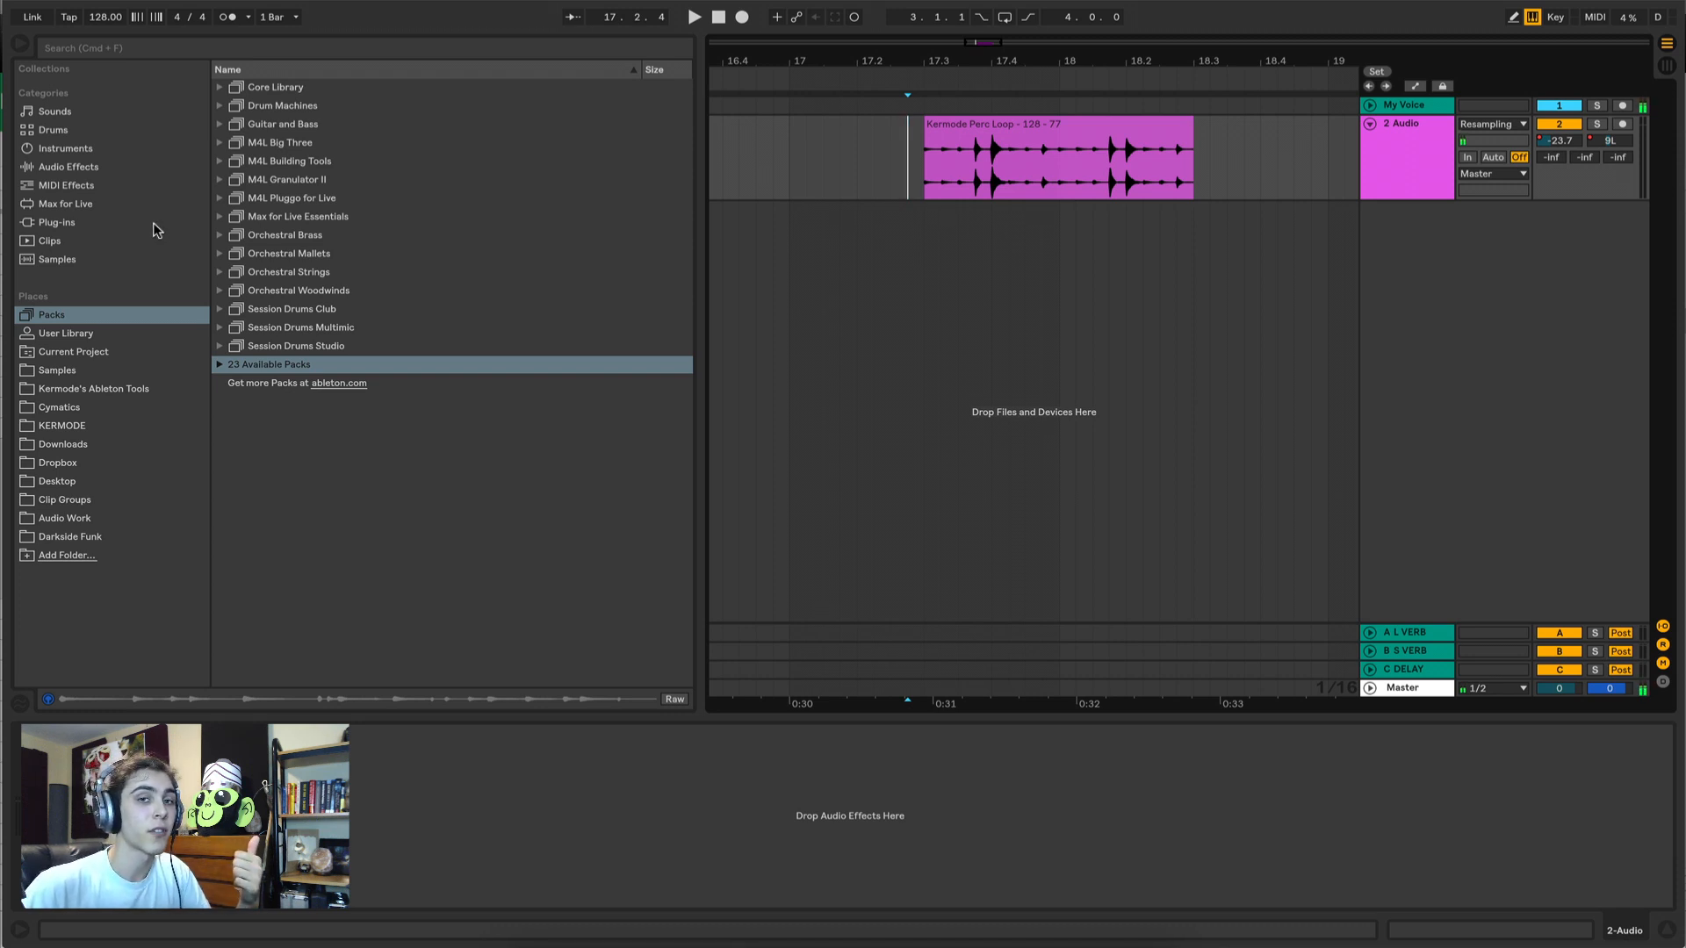
pyautogui.click(67, 205)
pyautogui.click(220, 107)
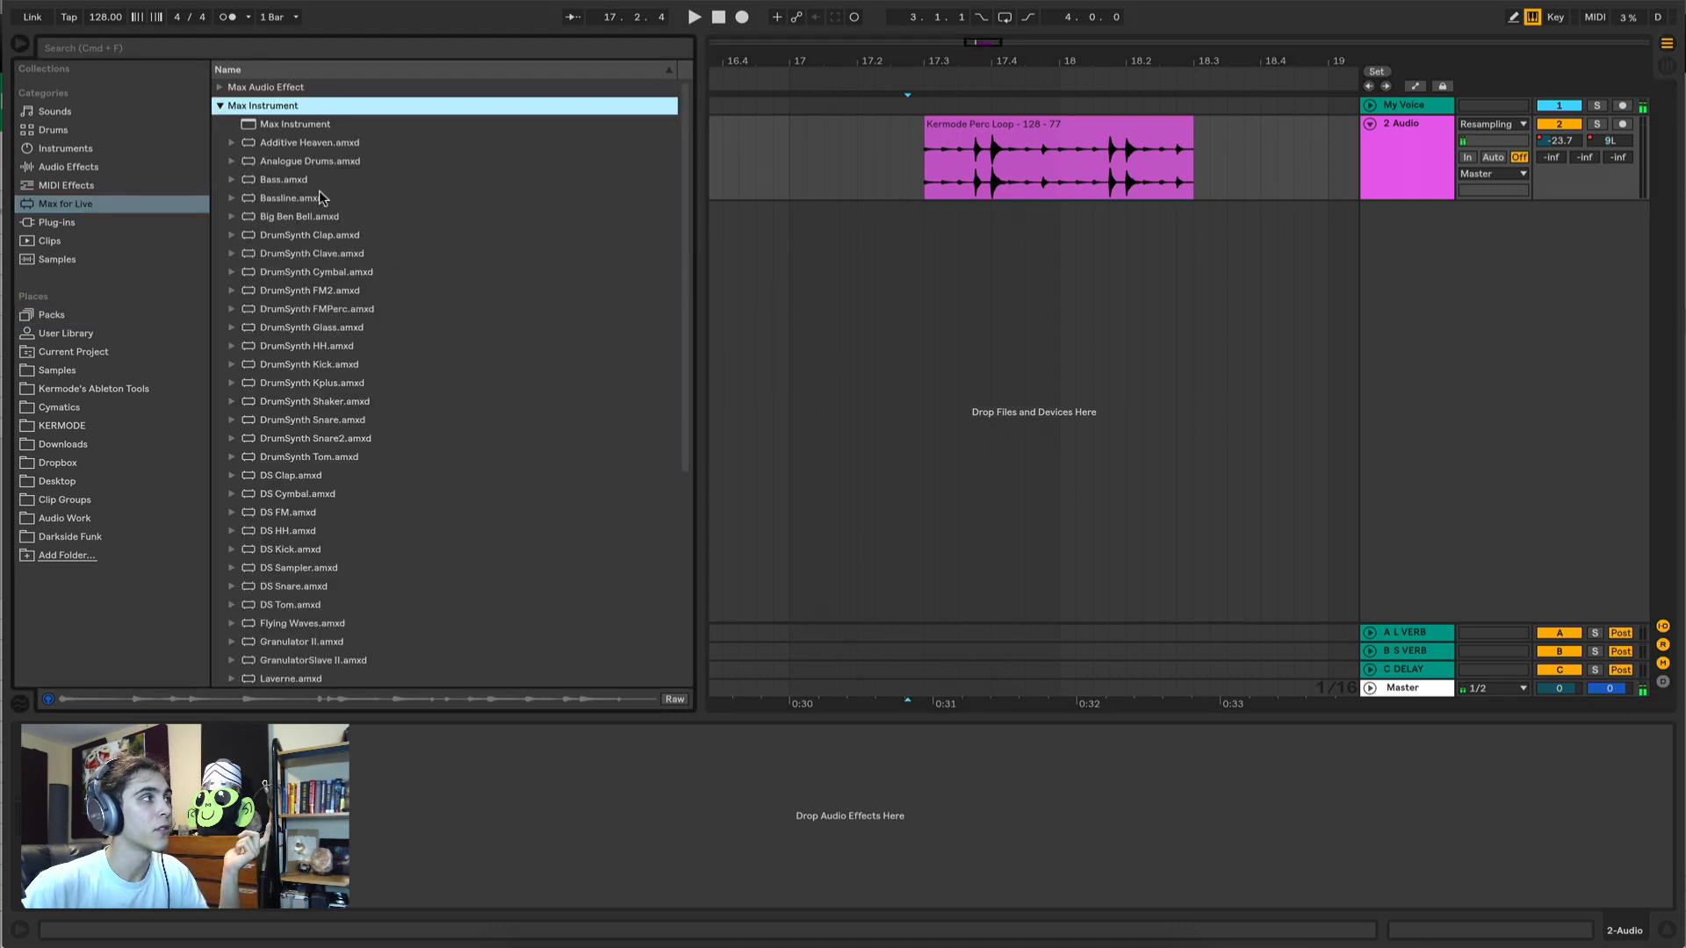
pyautogui.scroll(-5, 333, 471)
pyautogui.scroll(5, 329, 457)
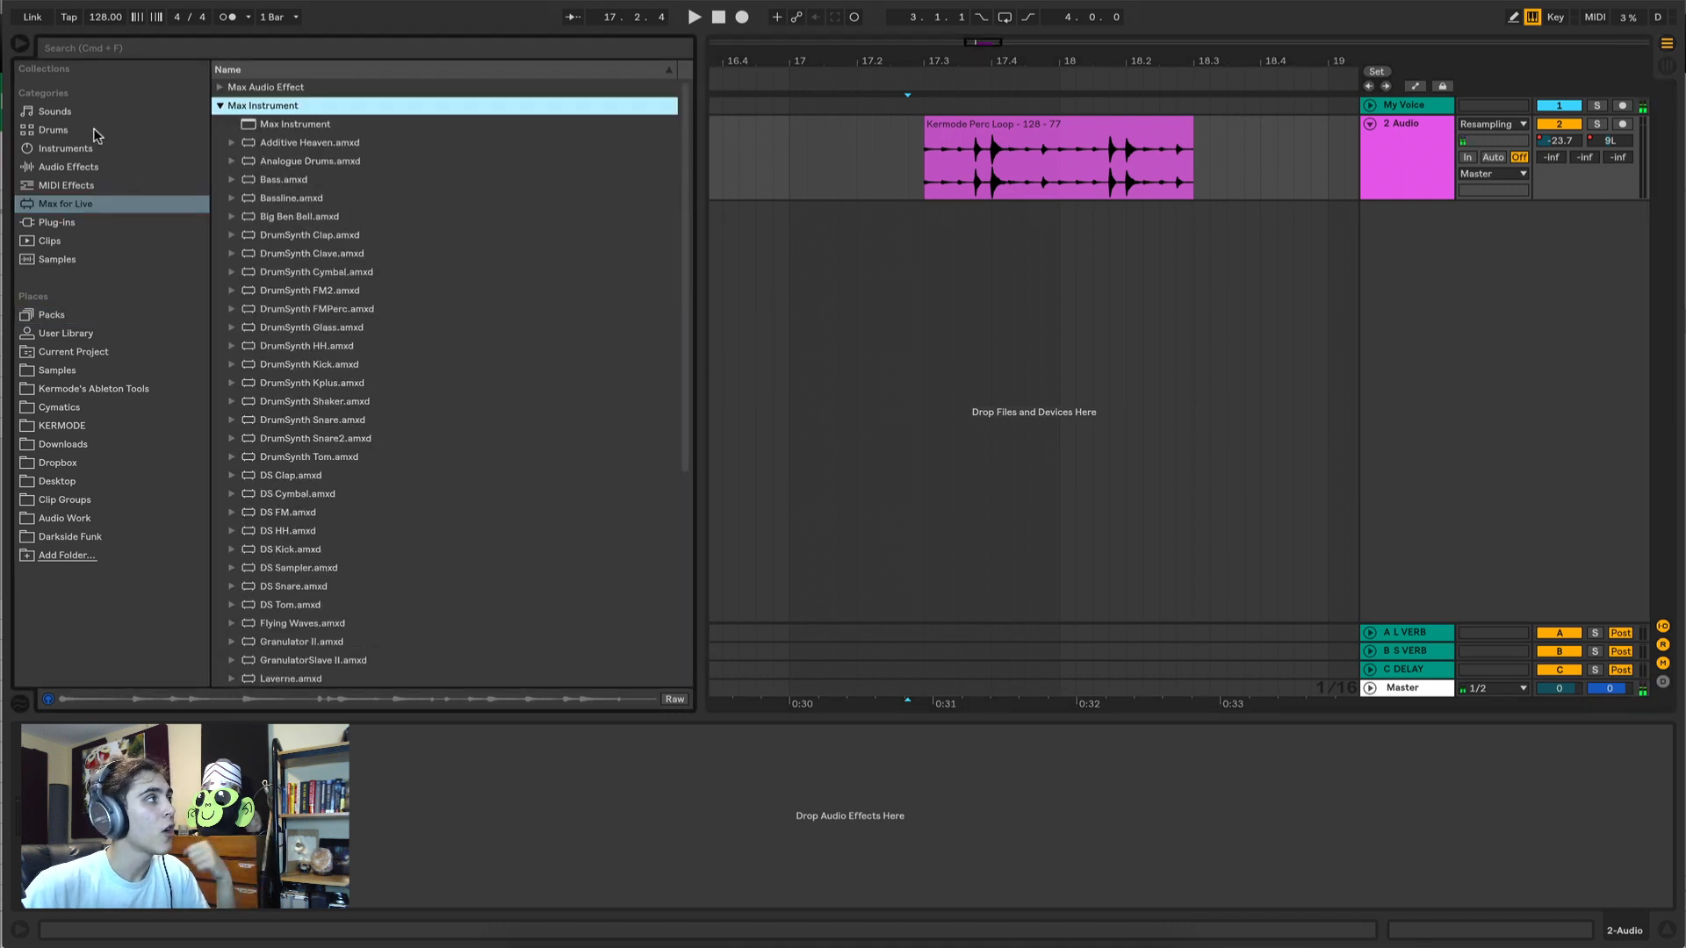
# Browse the Instruments and Audio Effects categories, collapsing the Wavetable folder, checking the Gate presets and returning to Instruments.
pyautogui.click(77, 149)
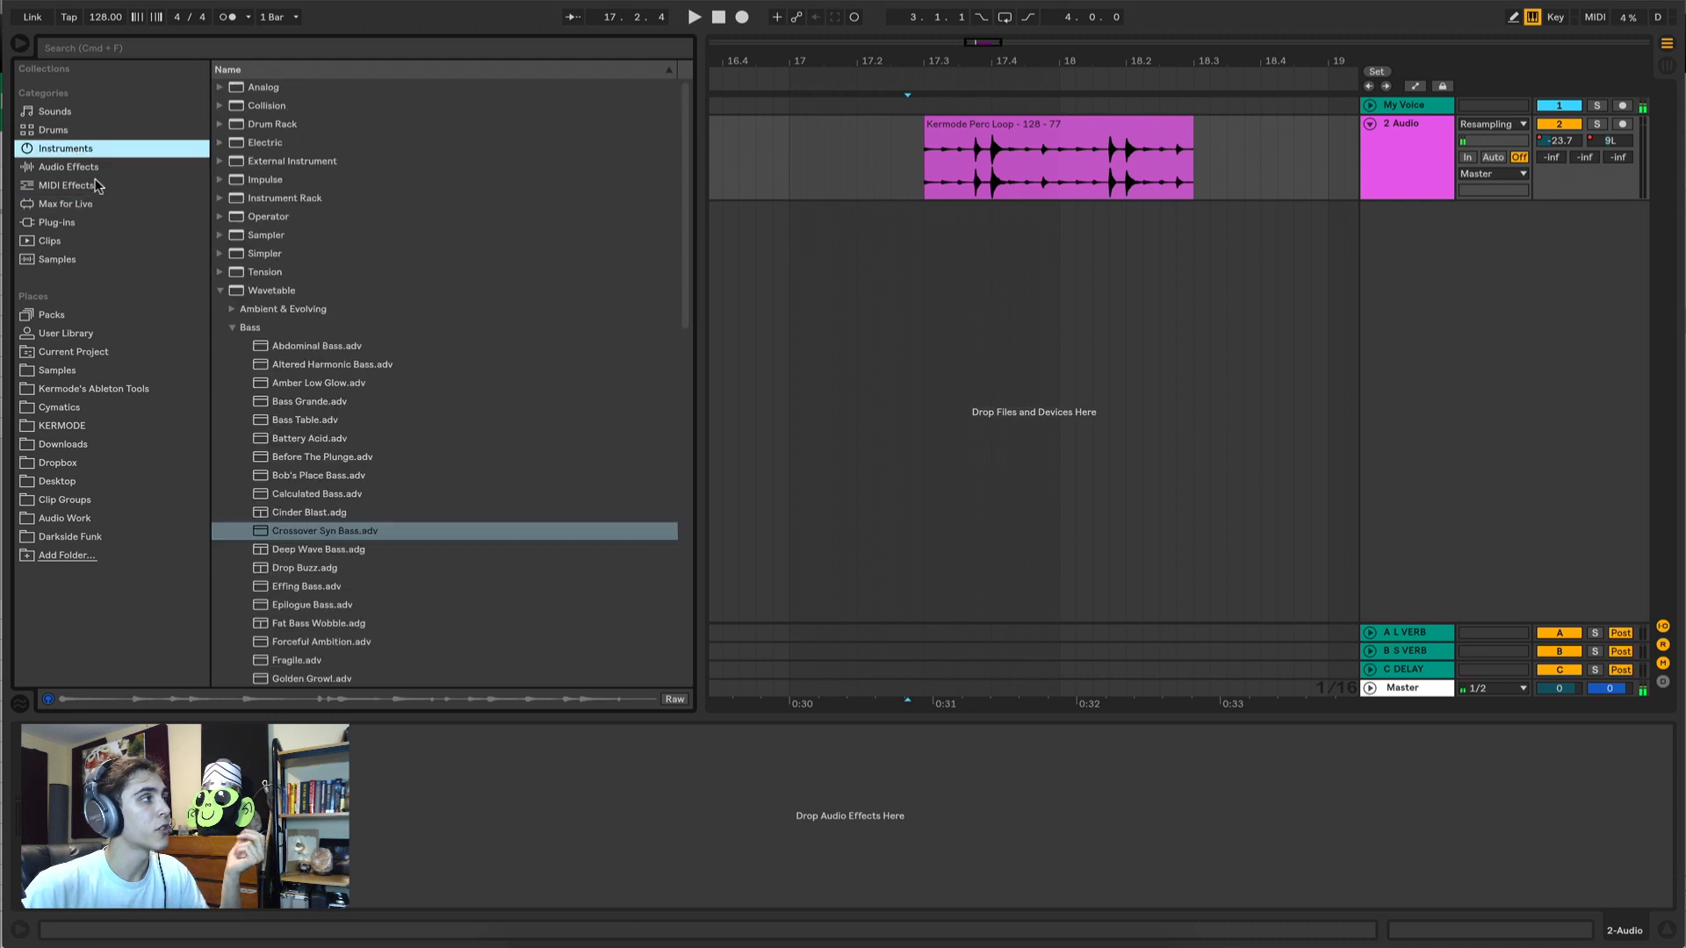
pyautogui.click(220, 290)
pyautogui.click(70, 167)
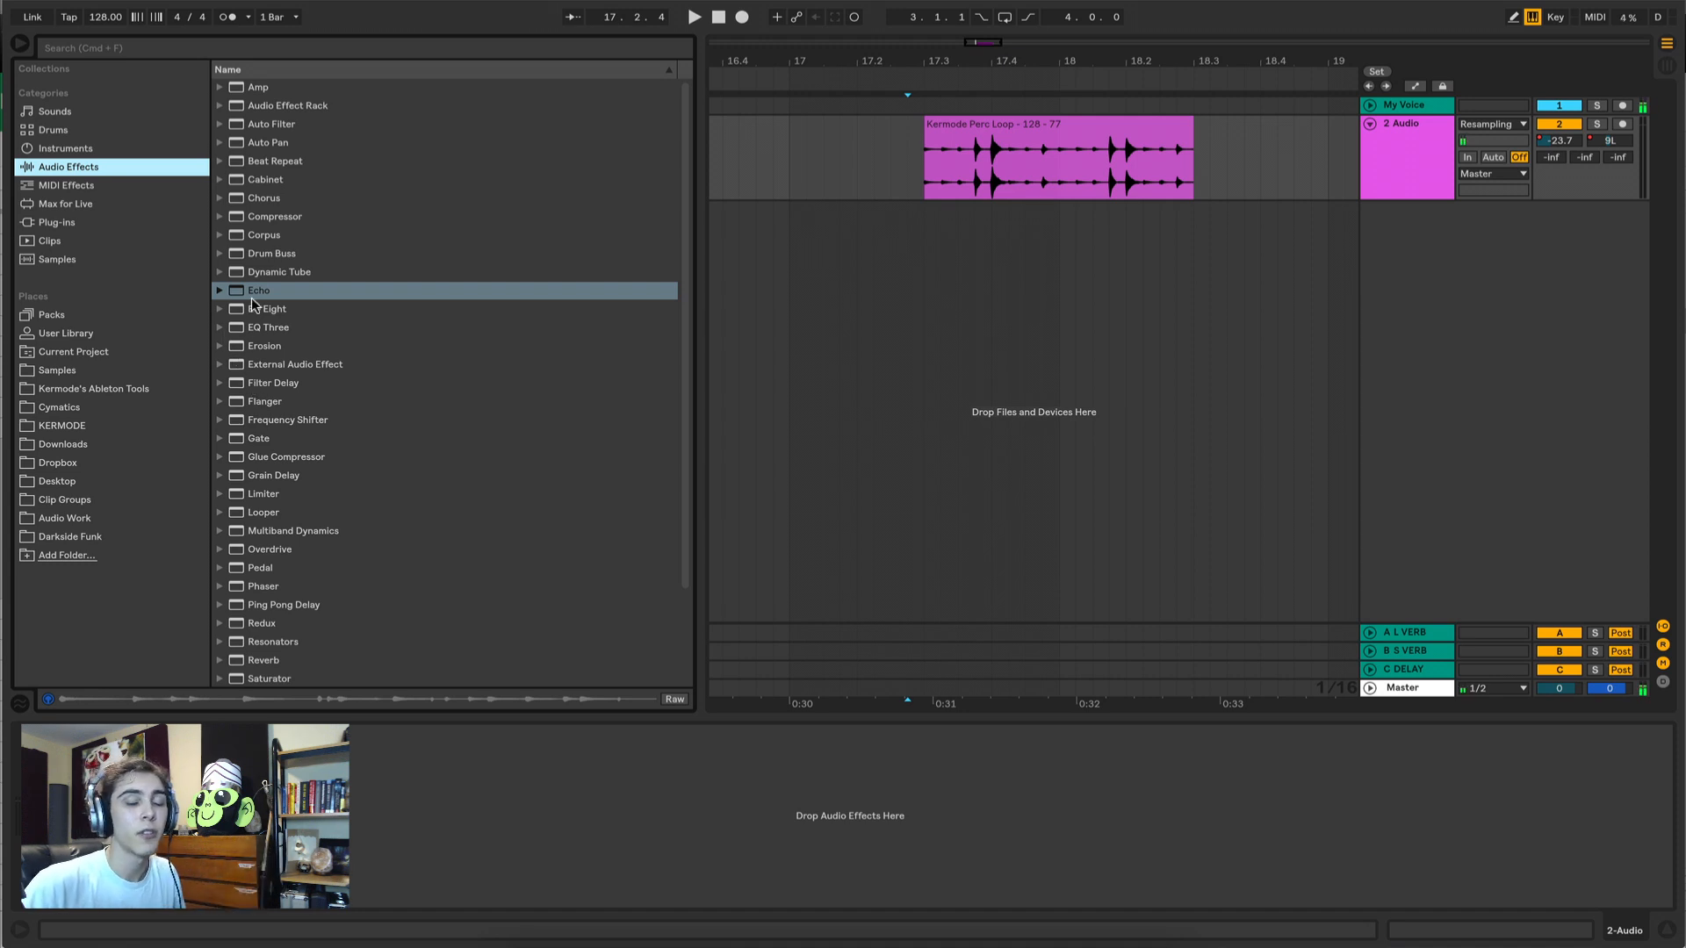
pyautogui.click(221, 439)
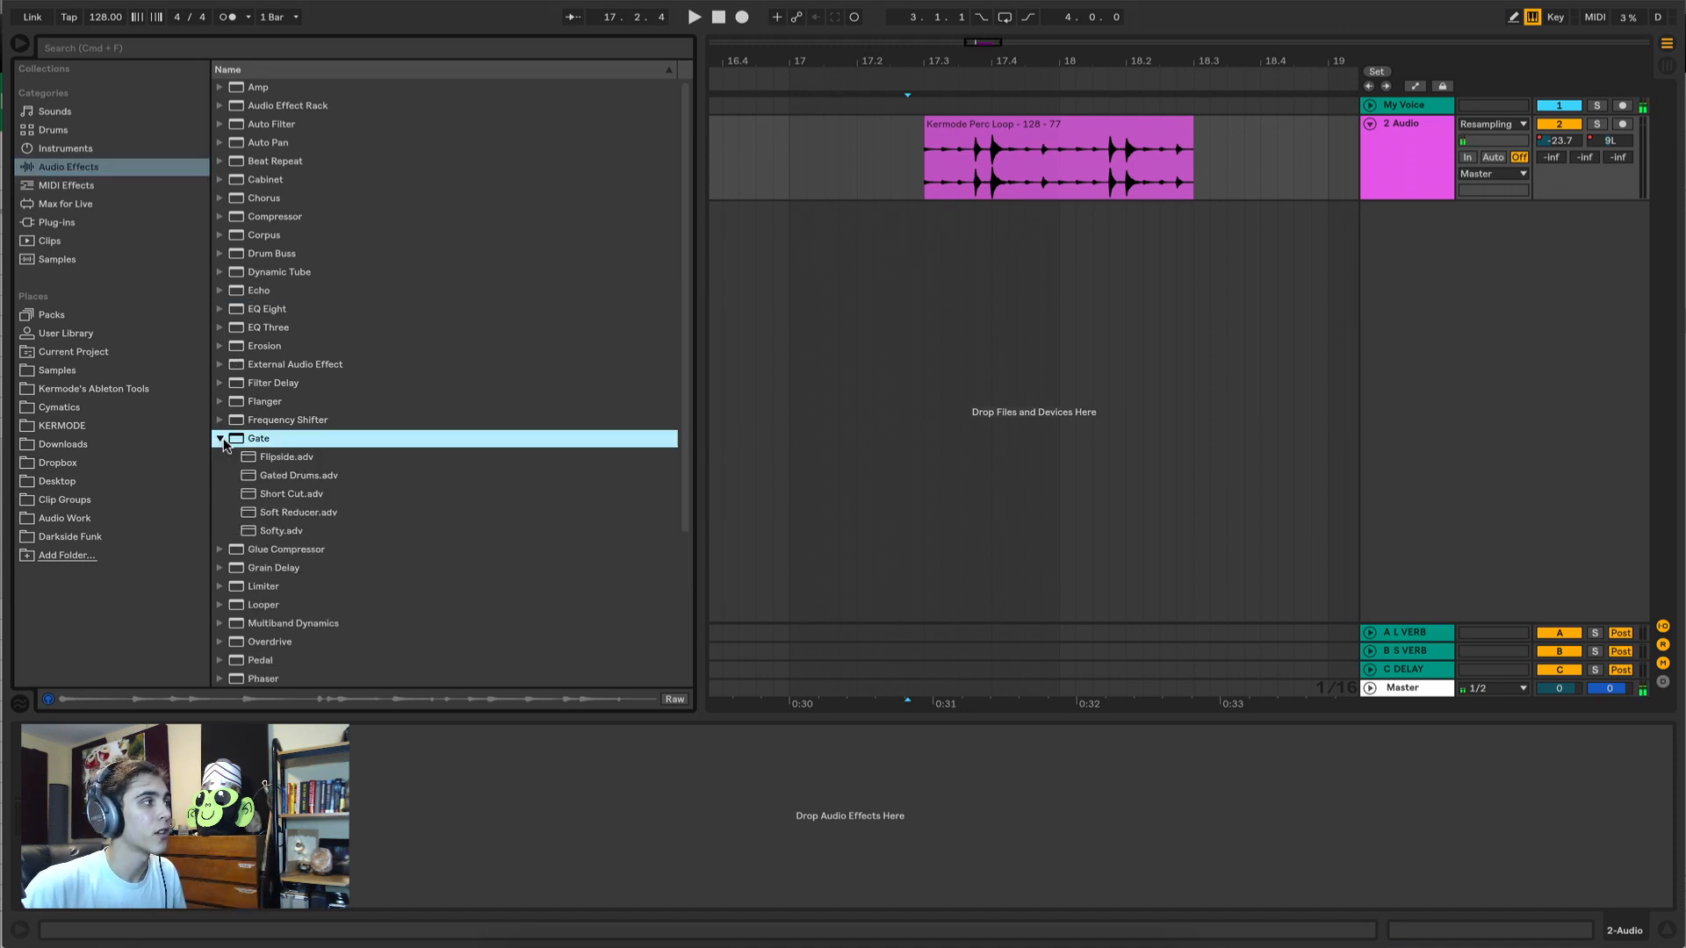
pyautogui.click(222, 439)
pyautogui.scroll(-3, 221, 444)
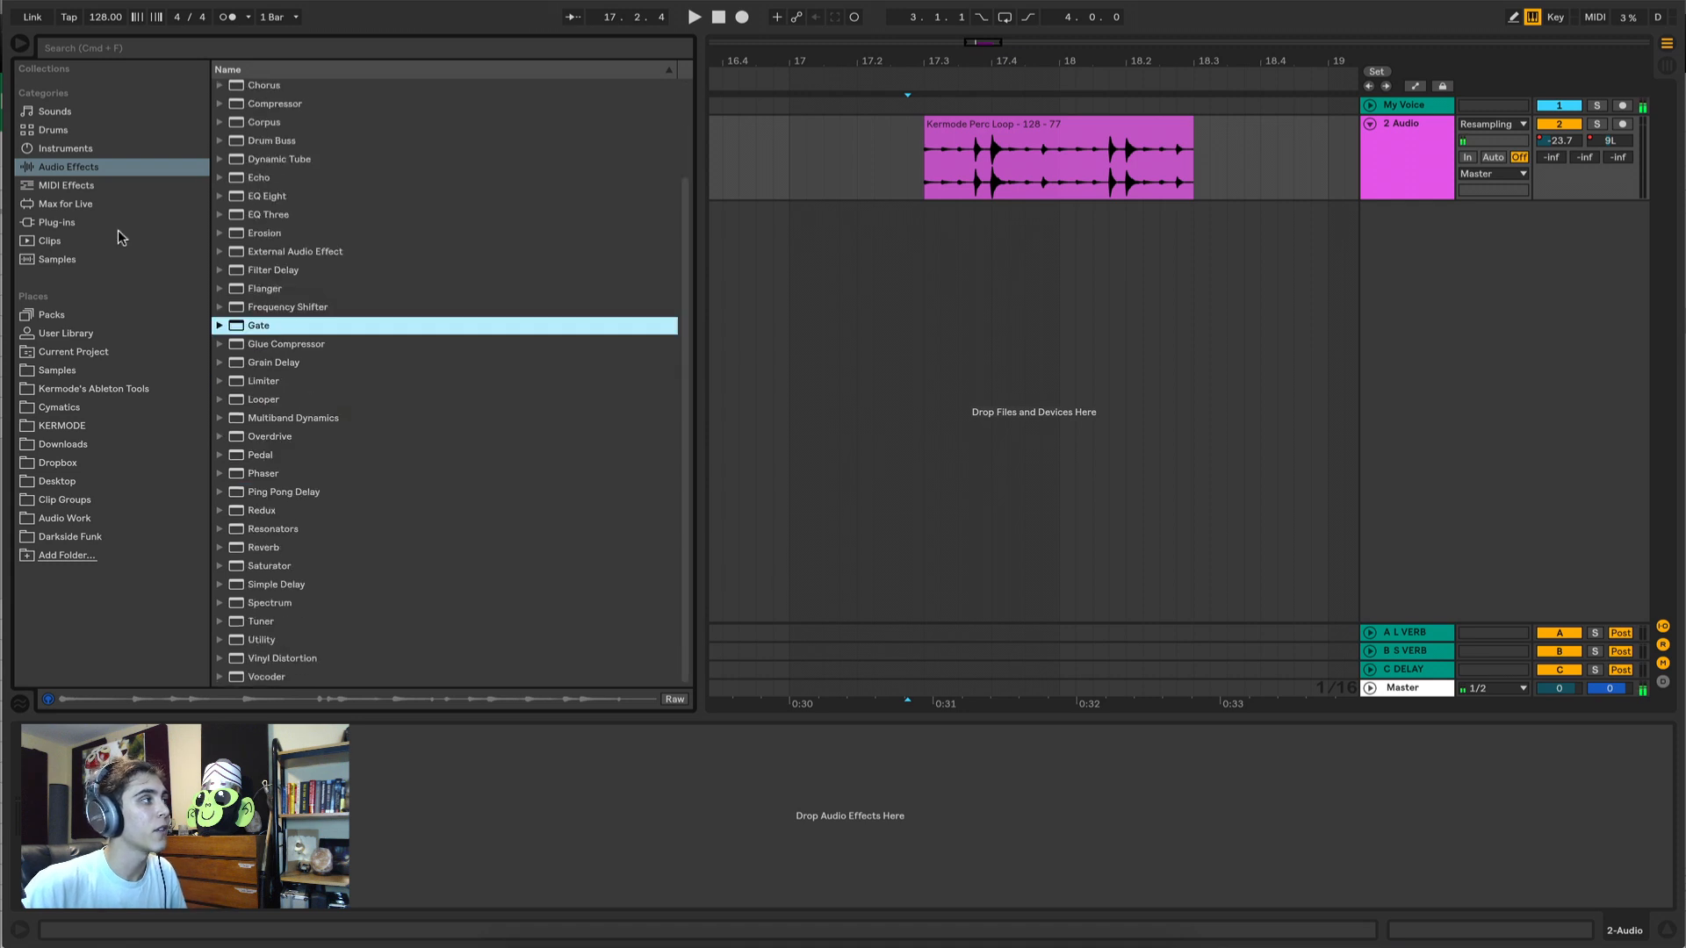
pyautogui.click(71, 155)
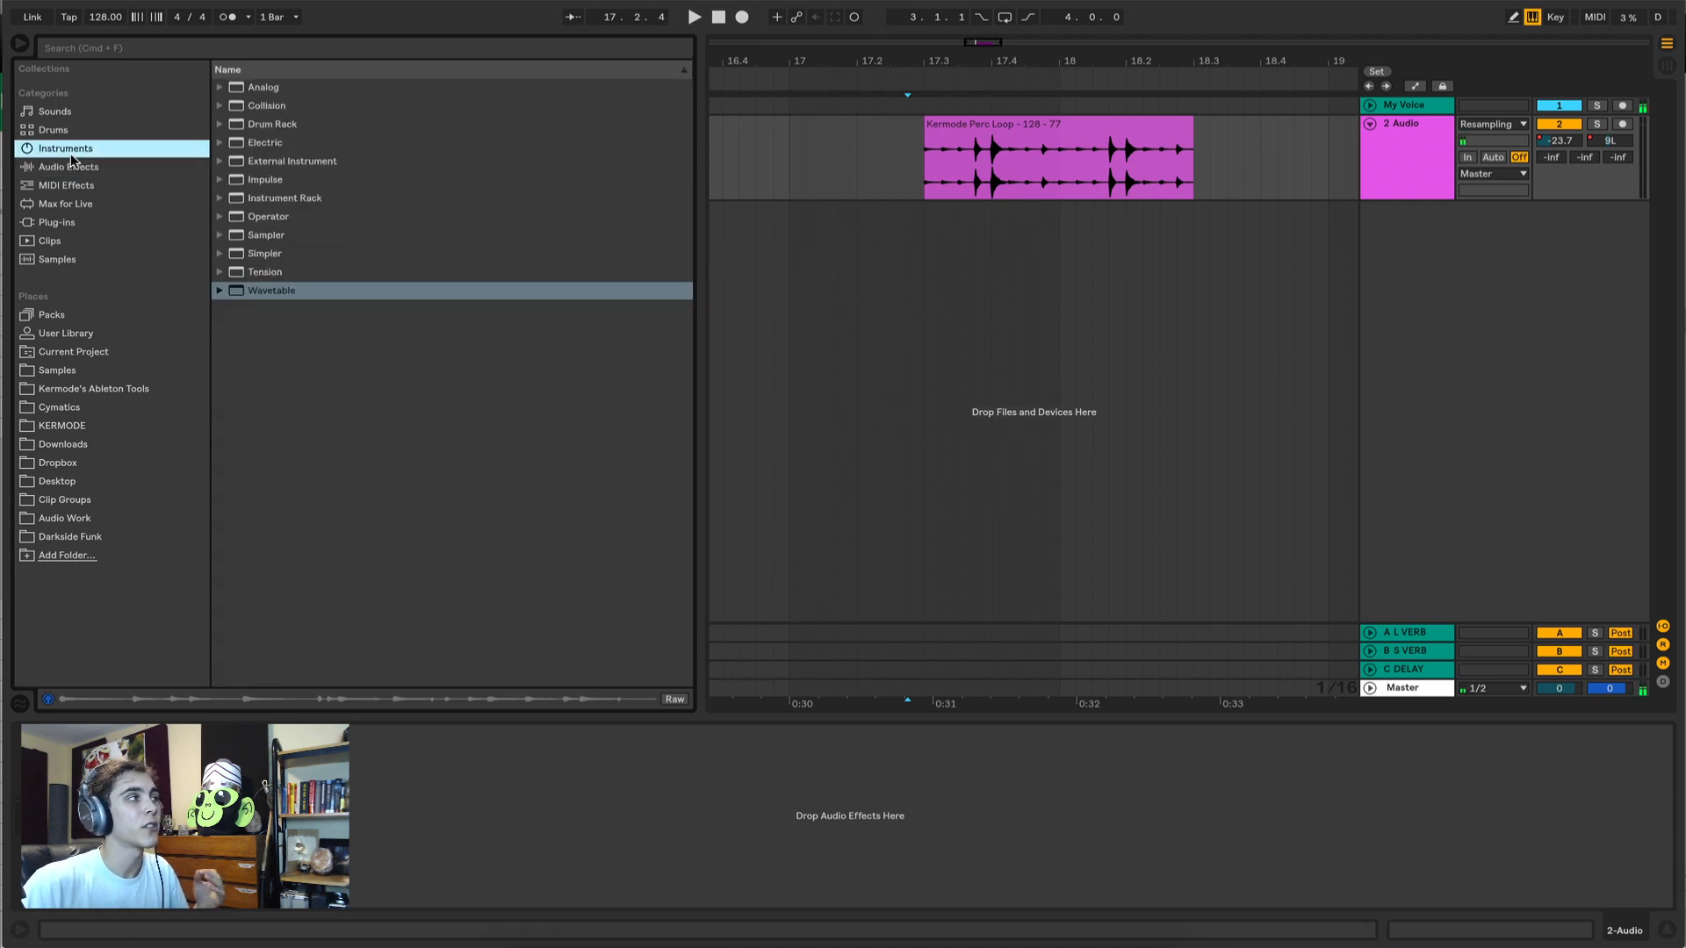